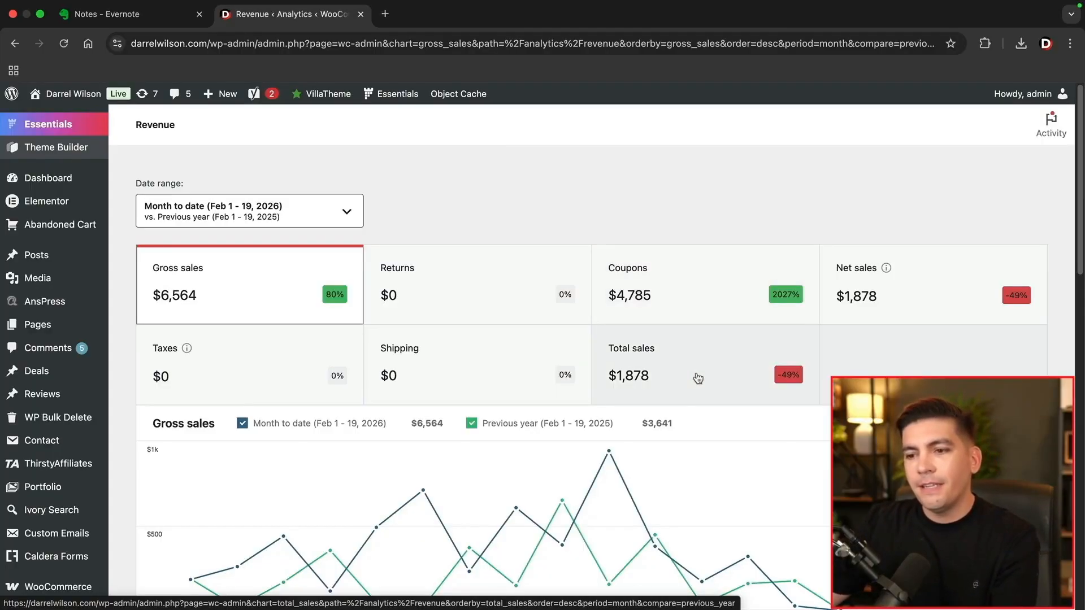
Scroll through the WooCommerce Revenue chart and daily breakdown, then back to the top.
scroll(698, 378, "down", 2)
scroll(698, 378, "down", 10)
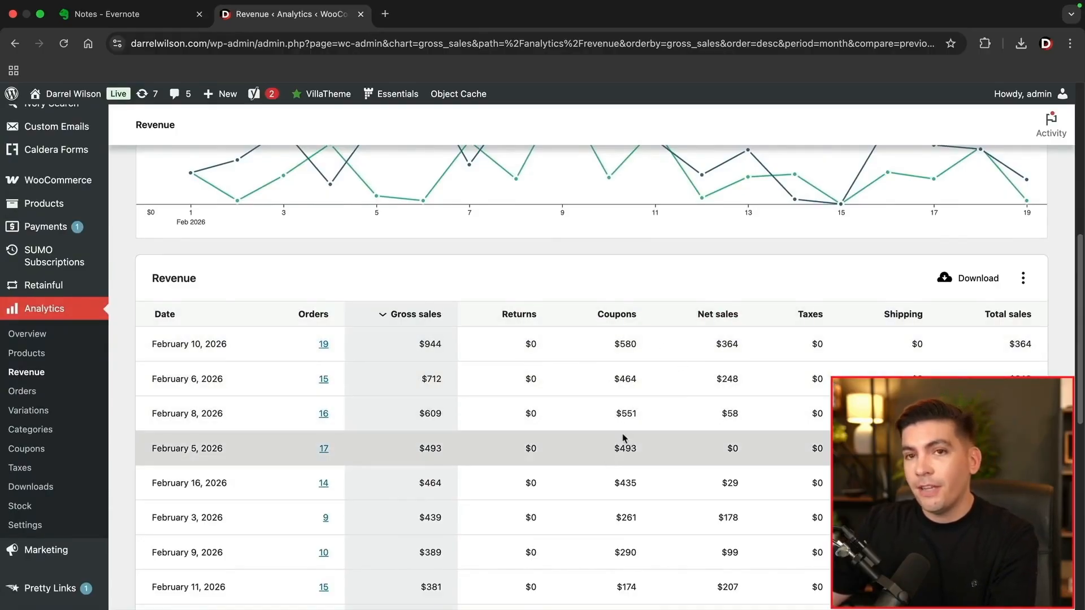
scroll(625, 439, "up", 12)
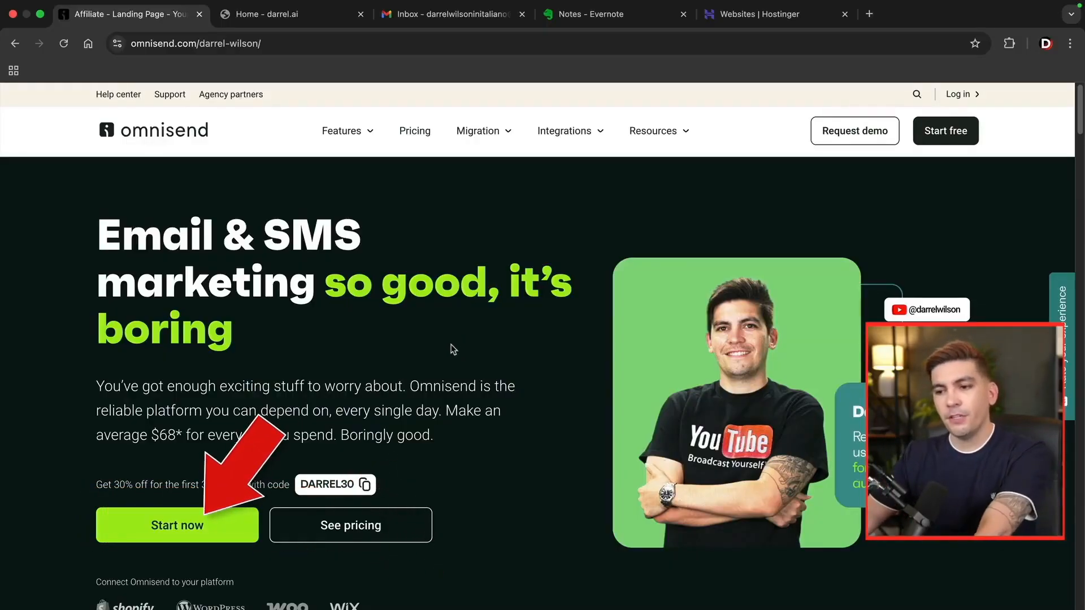
Register a free Omnisend account as a Non-ecommerce business, accepting the Terms of Use.
left_click(180, 530)
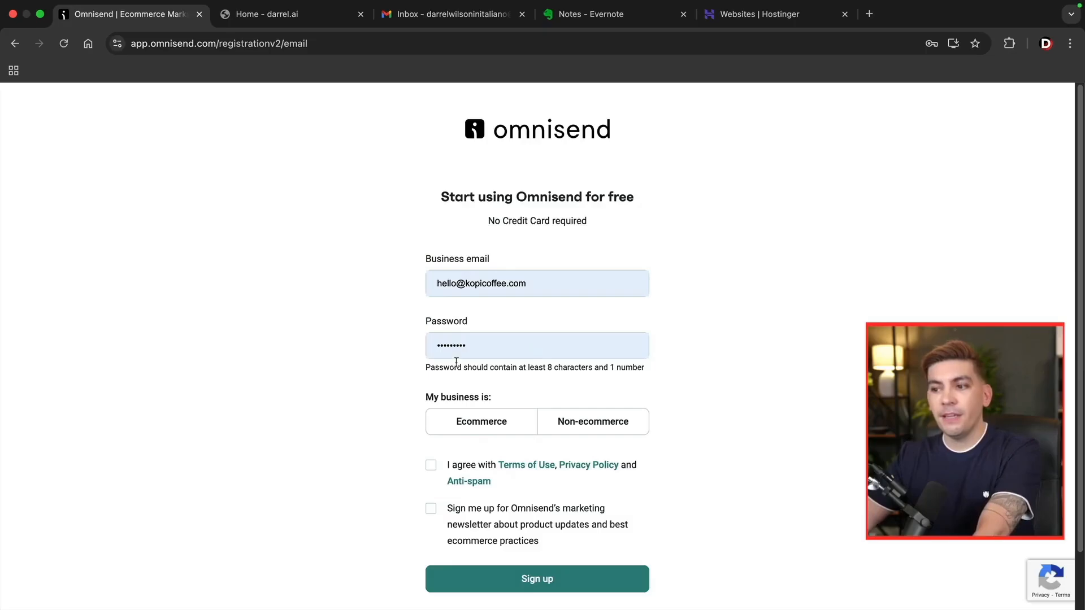
left_click(469, 418)
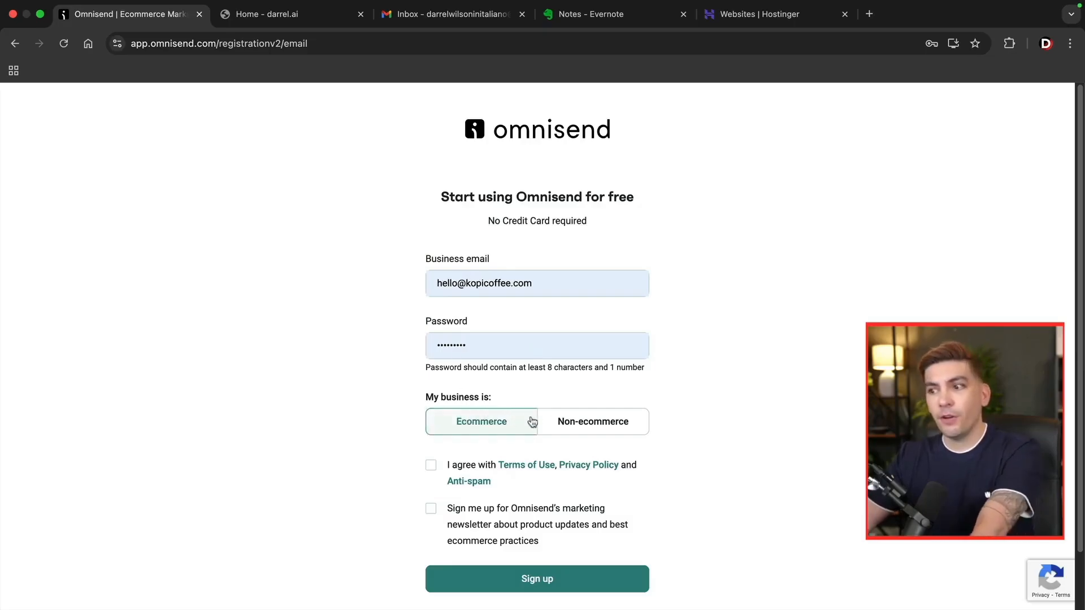
left_click(562, 424)
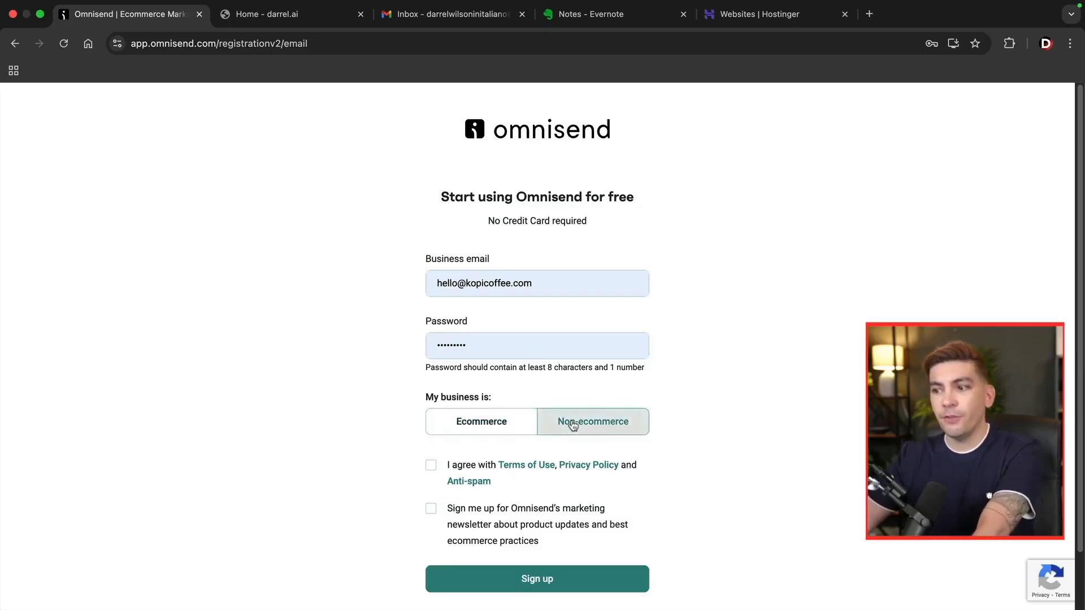
left_click(431, 465)
left_click(516, 576)
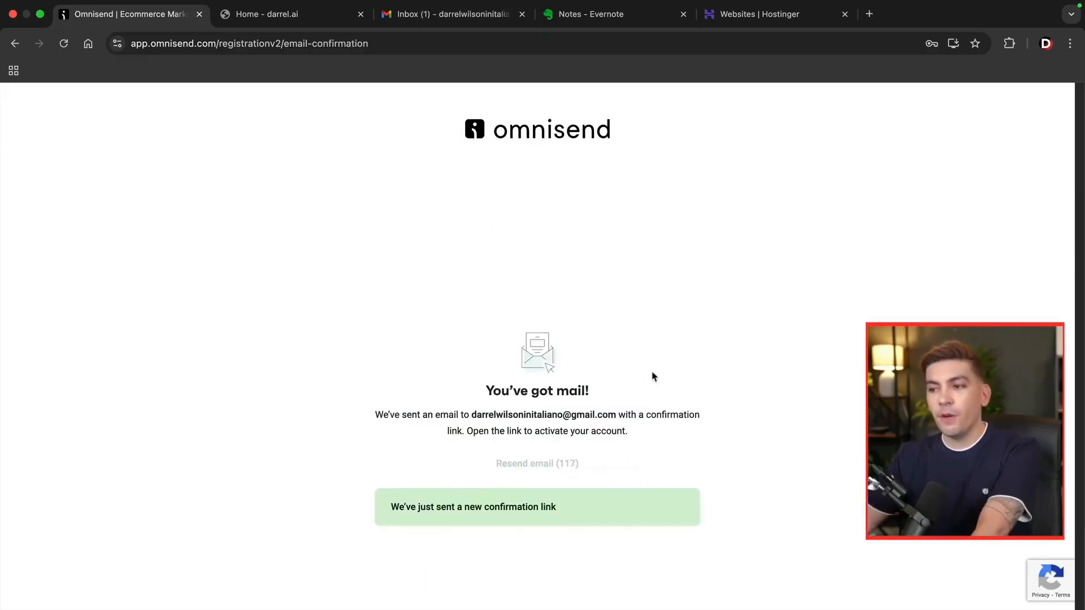
Verify the account using the 'Complete your registration' email in Gmail.
left_click(450, 22)
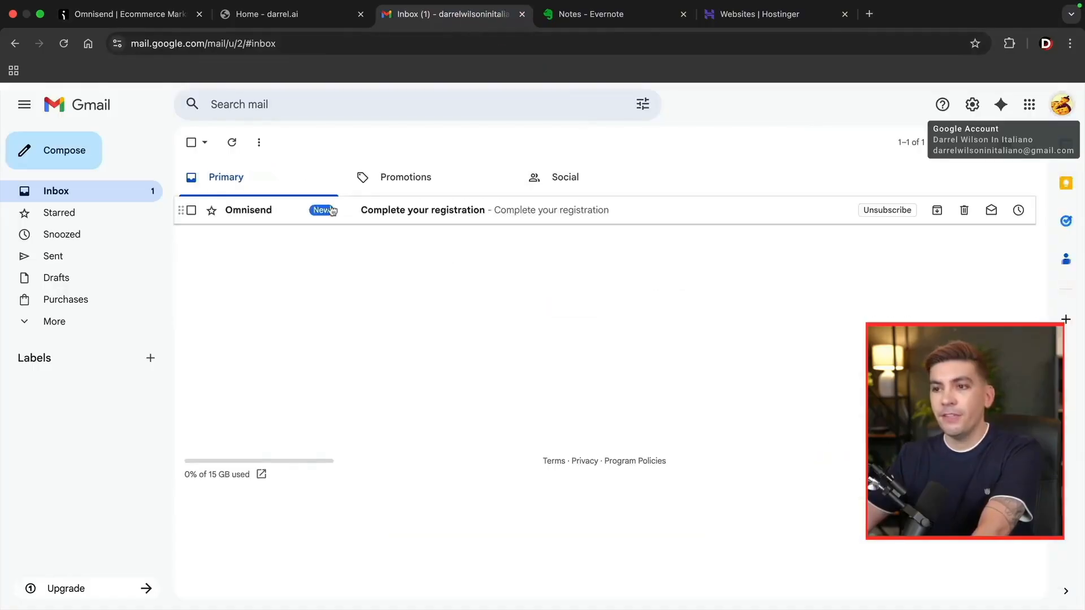
left_click(411, 216)
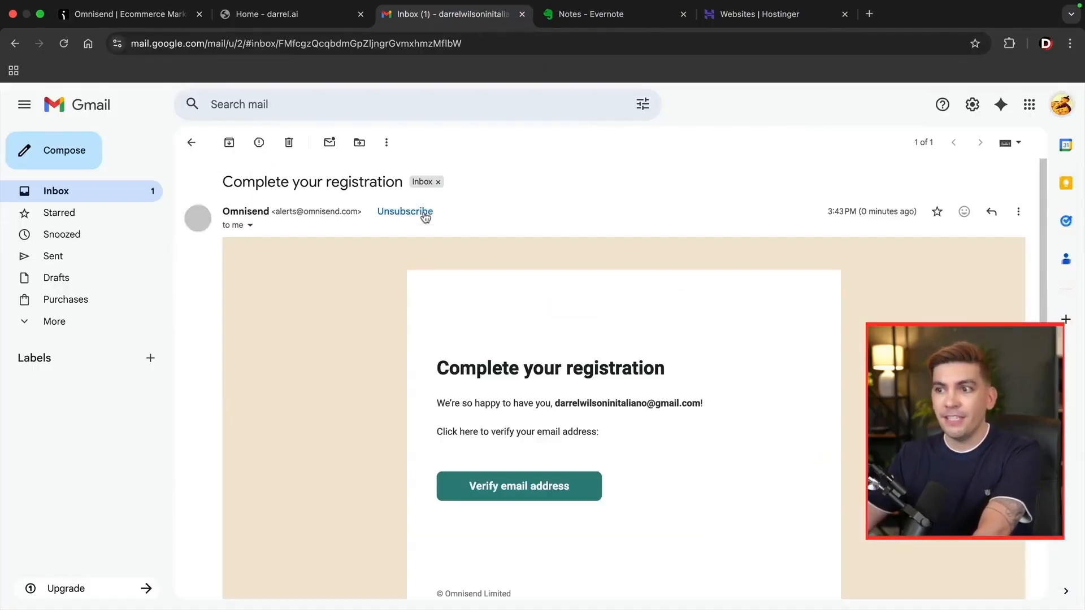
left_click(511, 492)
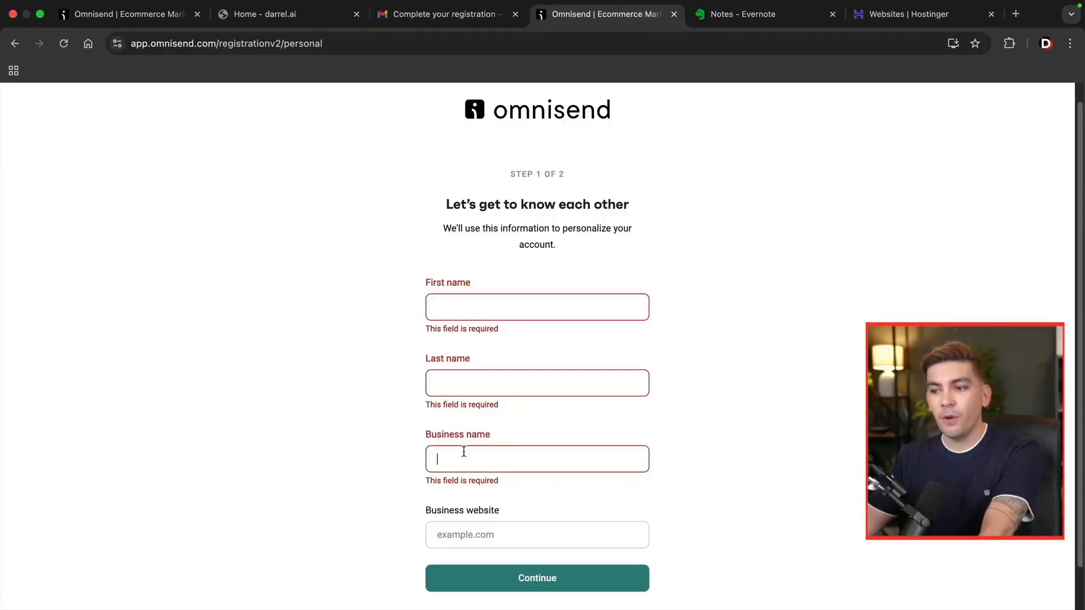
Submit the name, business and address details to finish registration and reach the dashboard.
left_click(460, 524)
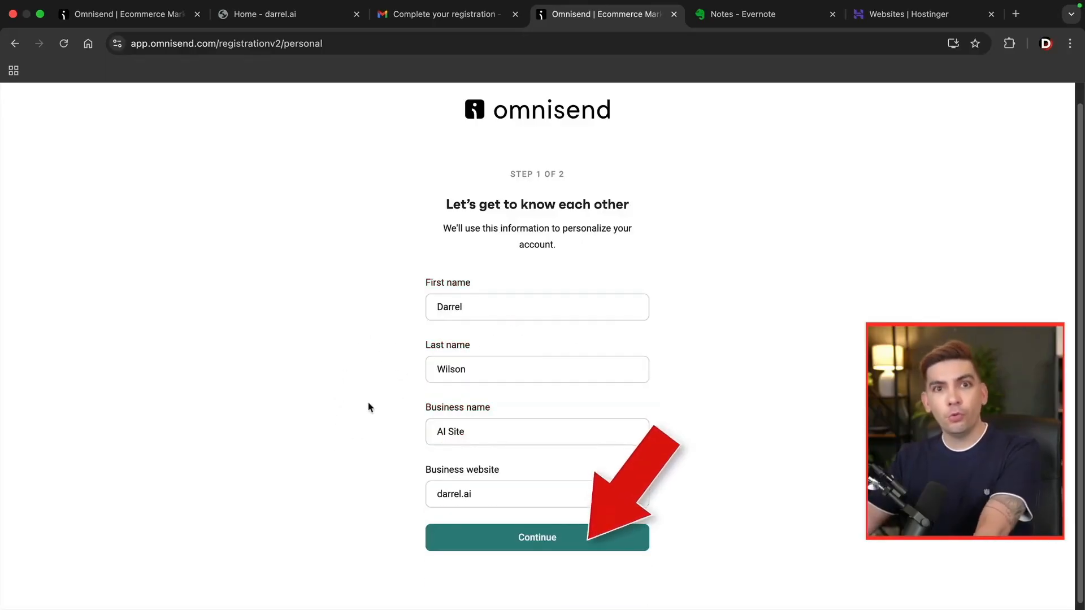
left_click(537, 538)
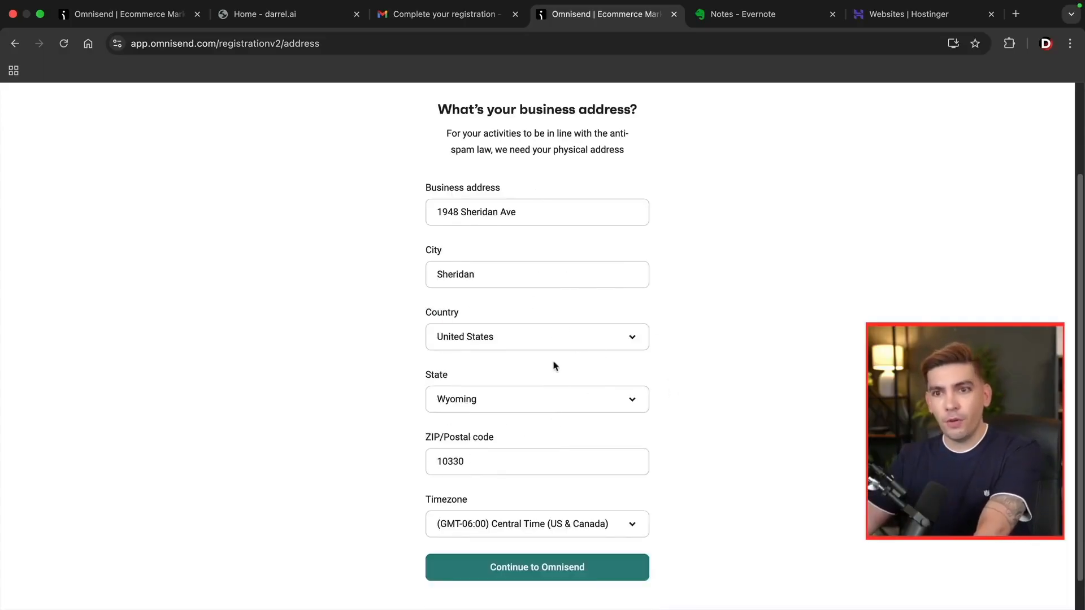
left_click(534, 567)
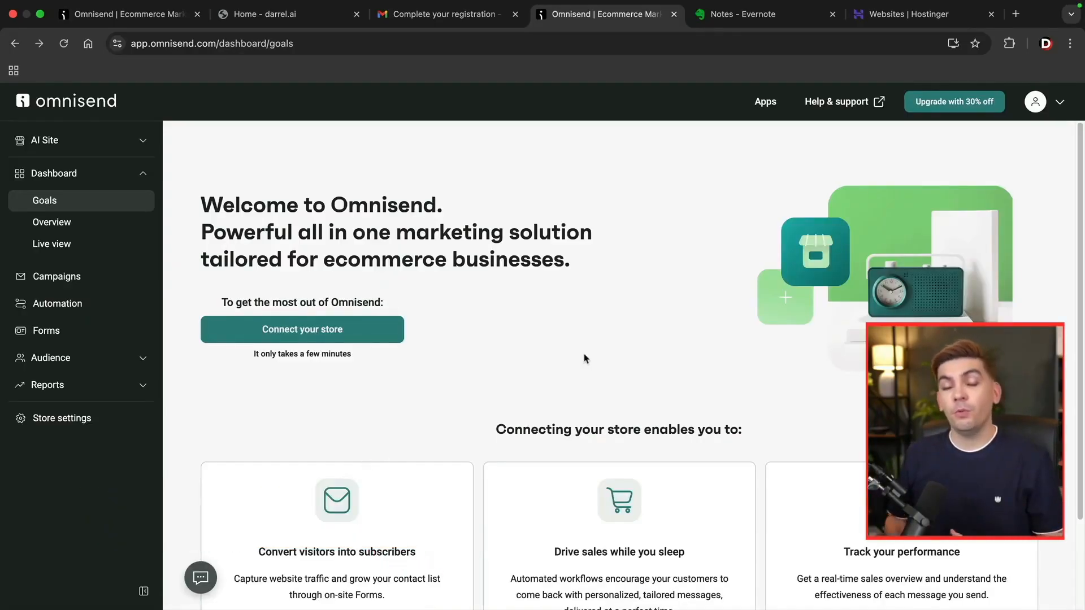
Start Connect your store, glance over the website, and return to the platform list.
left_click(344, 336)
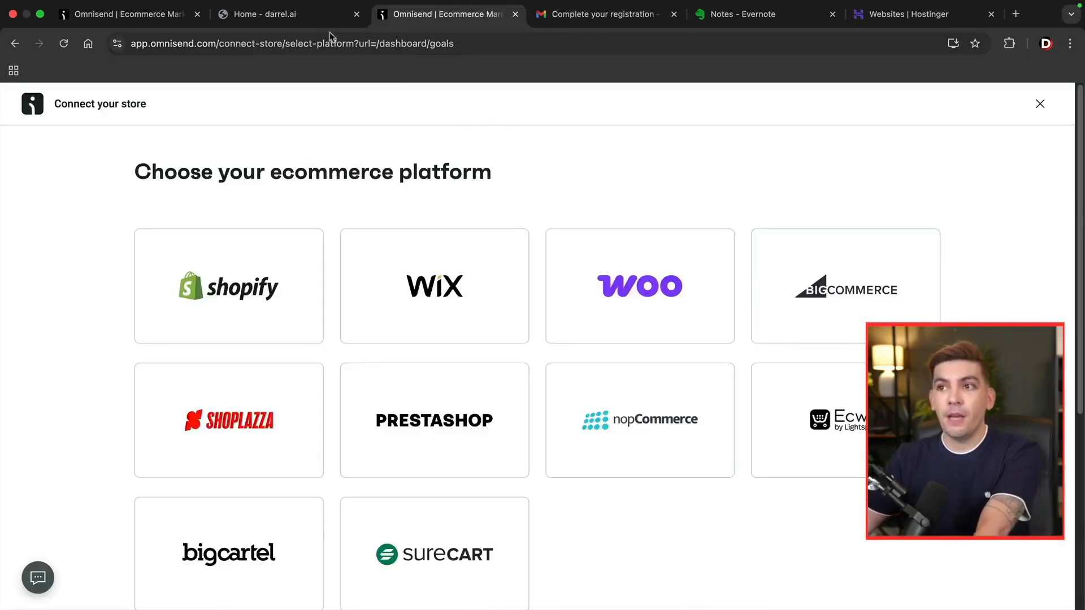
left_click(310, 15)
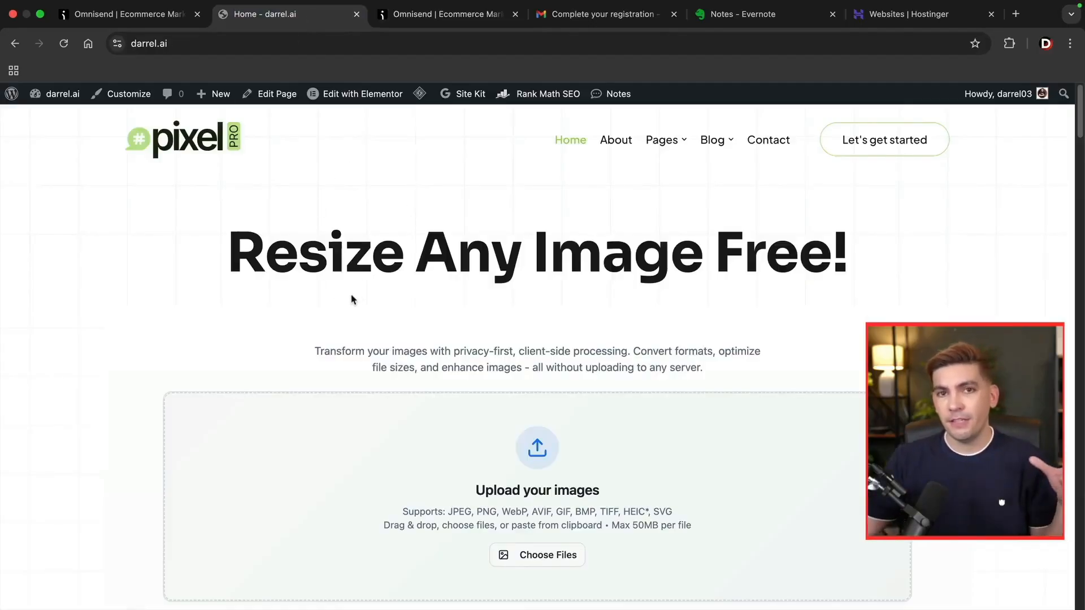
scroll(352, 300, "down", 1)
scroll(352, 300, "up", 1)
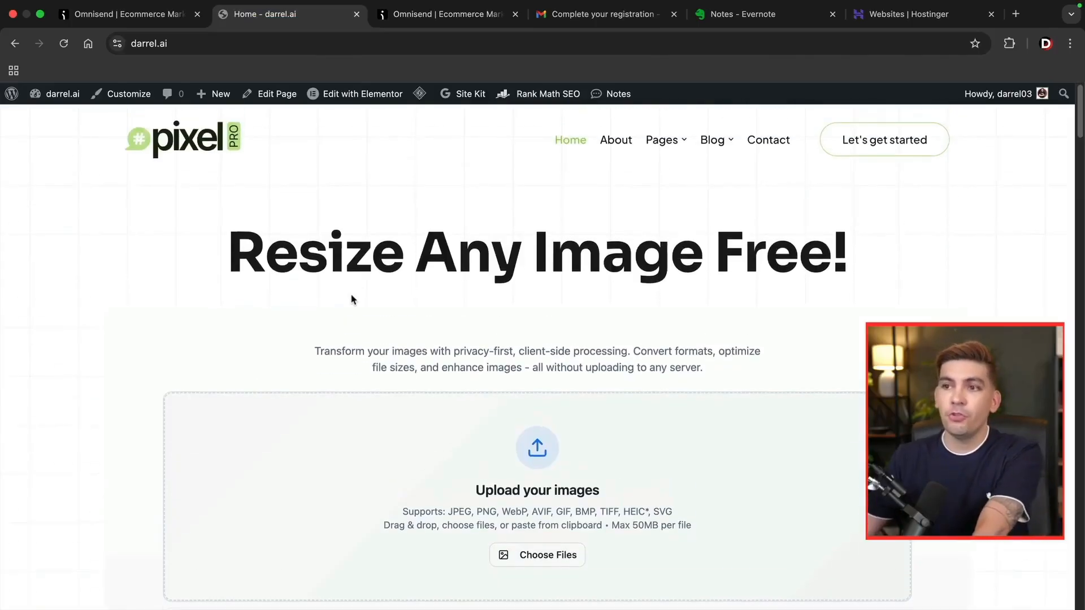
left_click(473, 24)
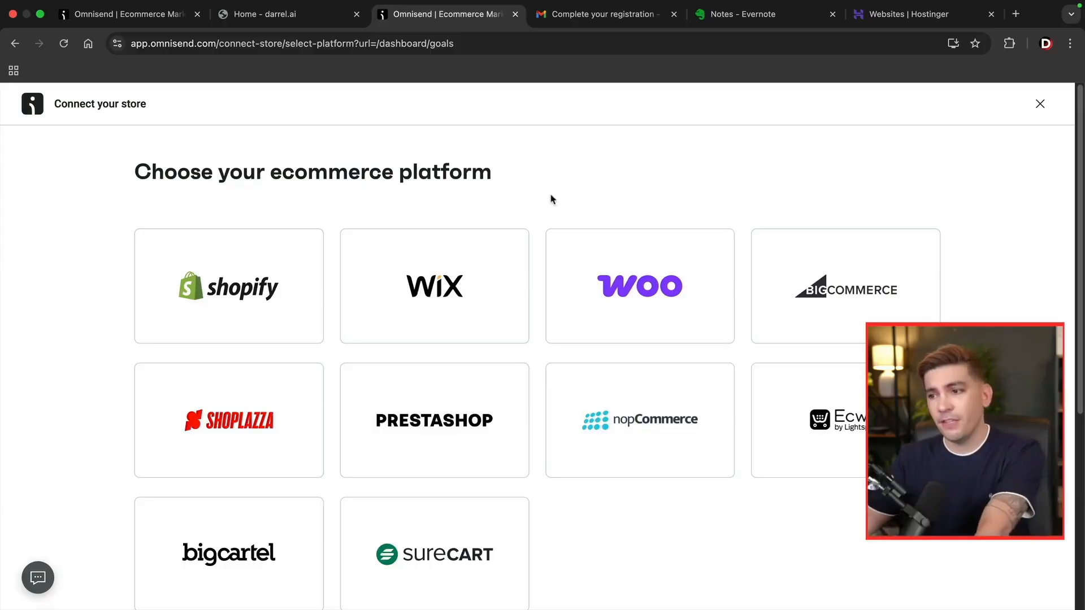
Pick WordPress as the store platform and open the Omnisend plugin page on WordPress.org.
scroll(553, 197, "down", 5)
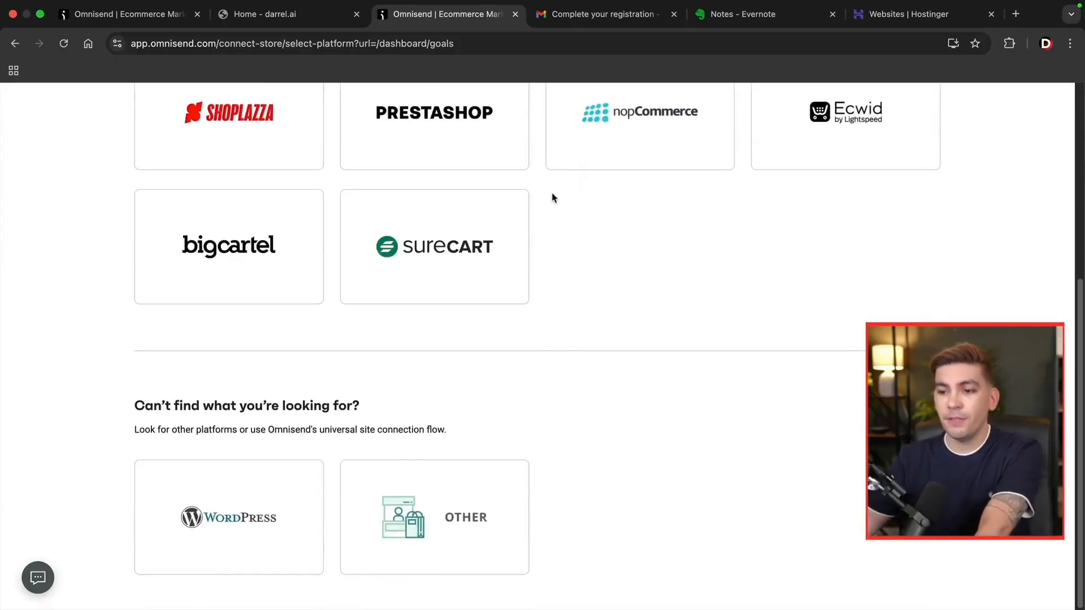
left_click(271, 505)
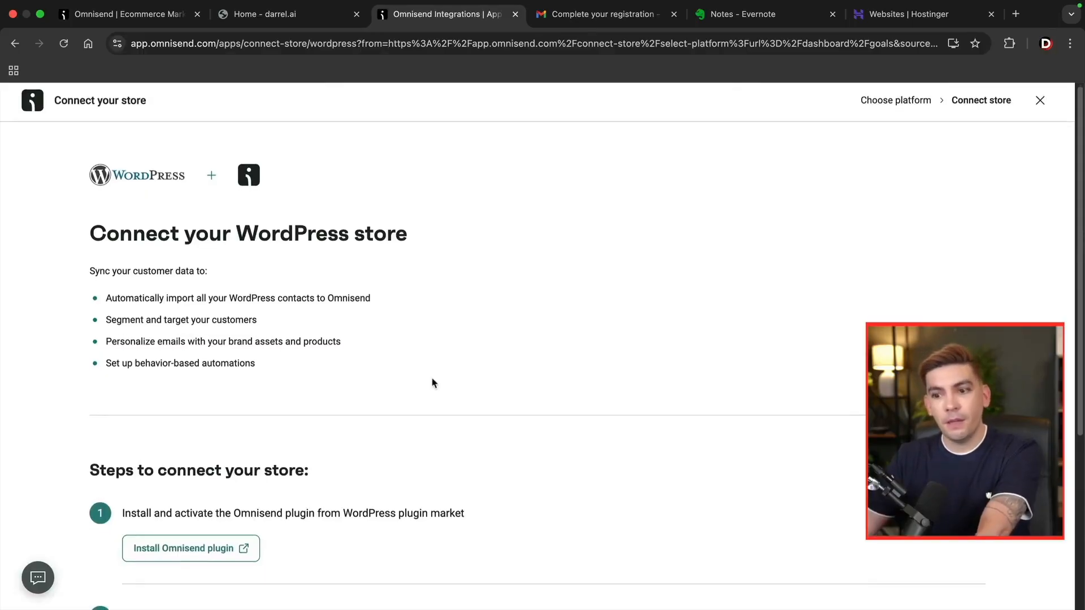
scroll(432, 382, "down", 5)
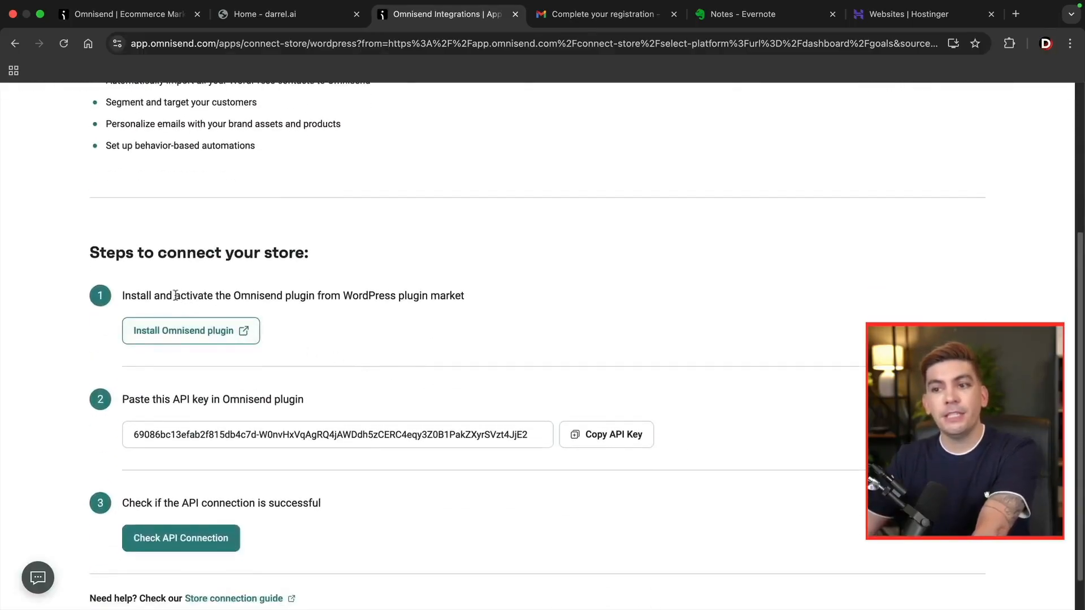
left_click_drag(138, 294, 460, 294)
left_click(461, 294)
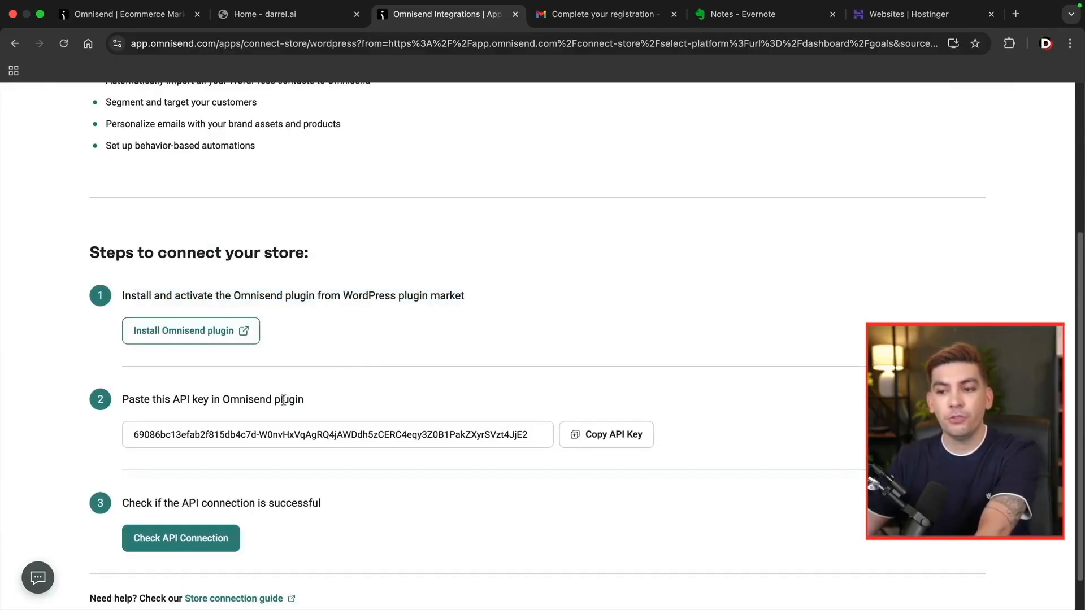
left_click_drag(129, 503, 333, 506)
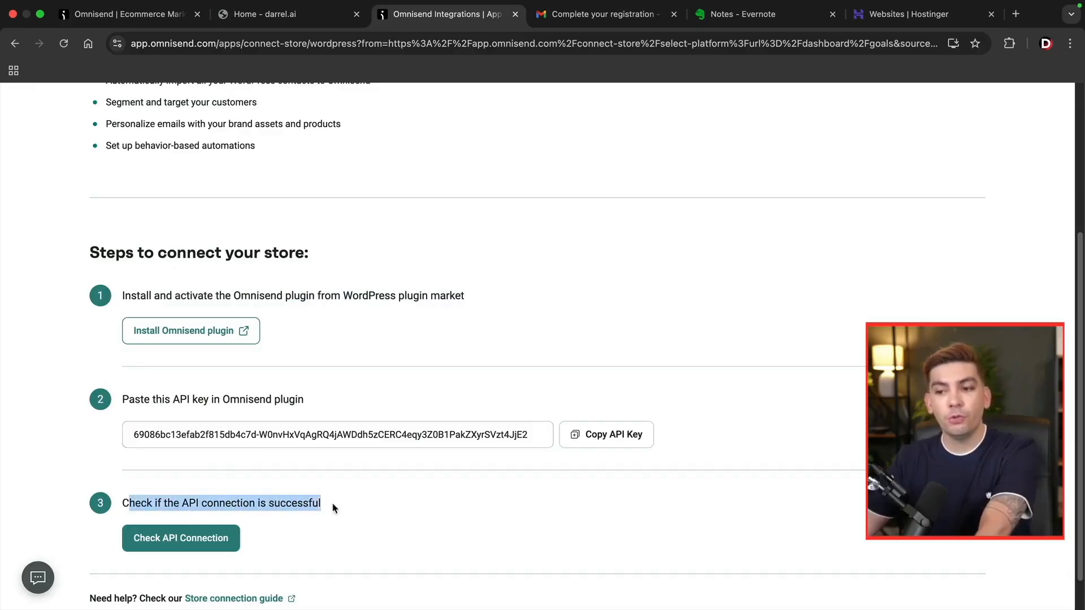
left_click(332, 506)
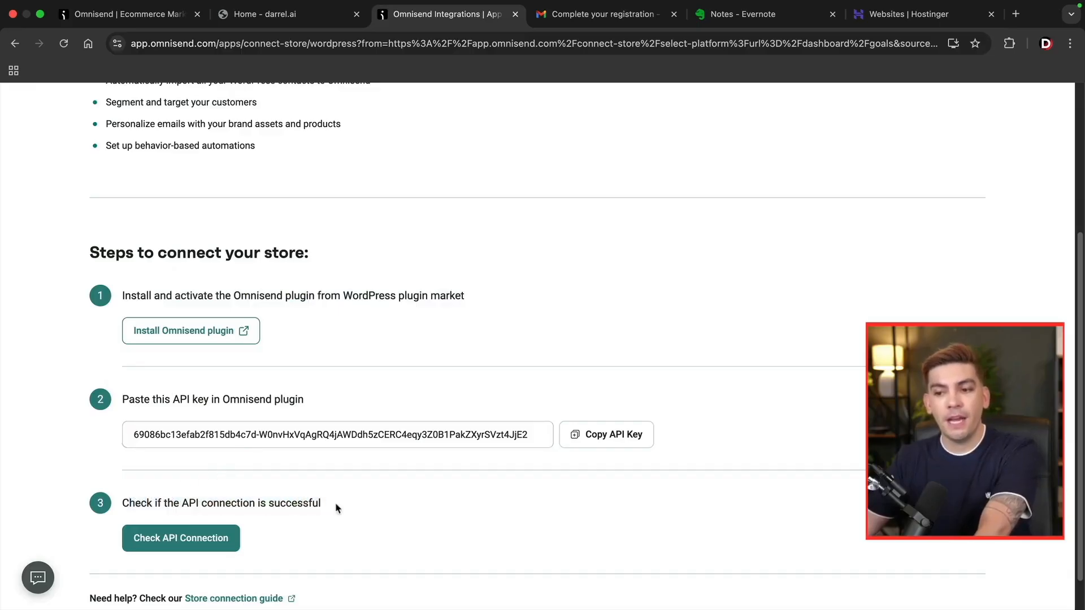
left_click(192, 333)
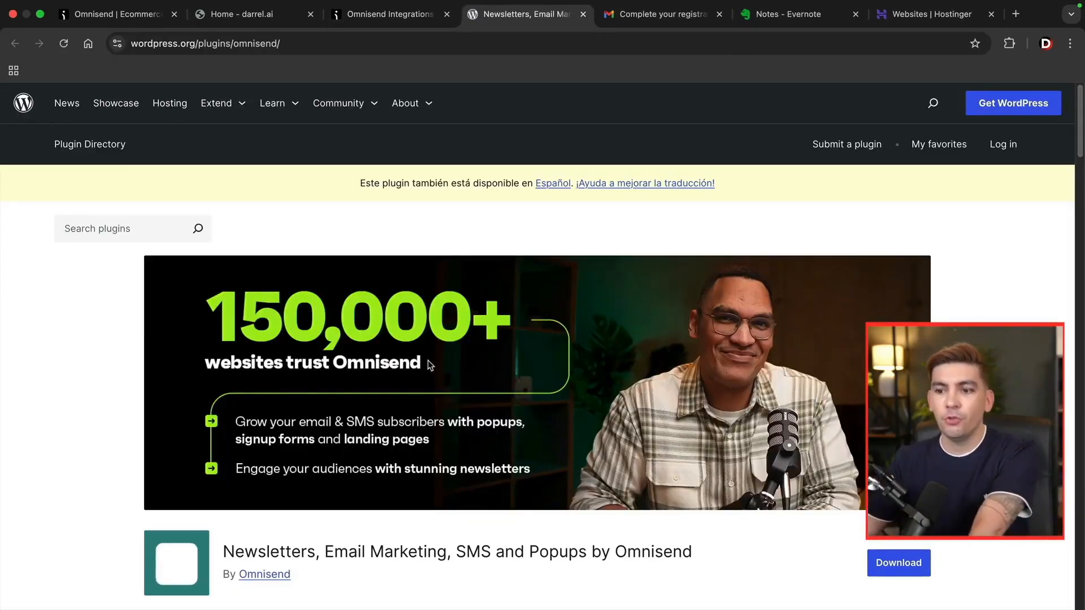
Search WordPress's Add Plugins directory for 'omnisend'.
left_click(242, 19)
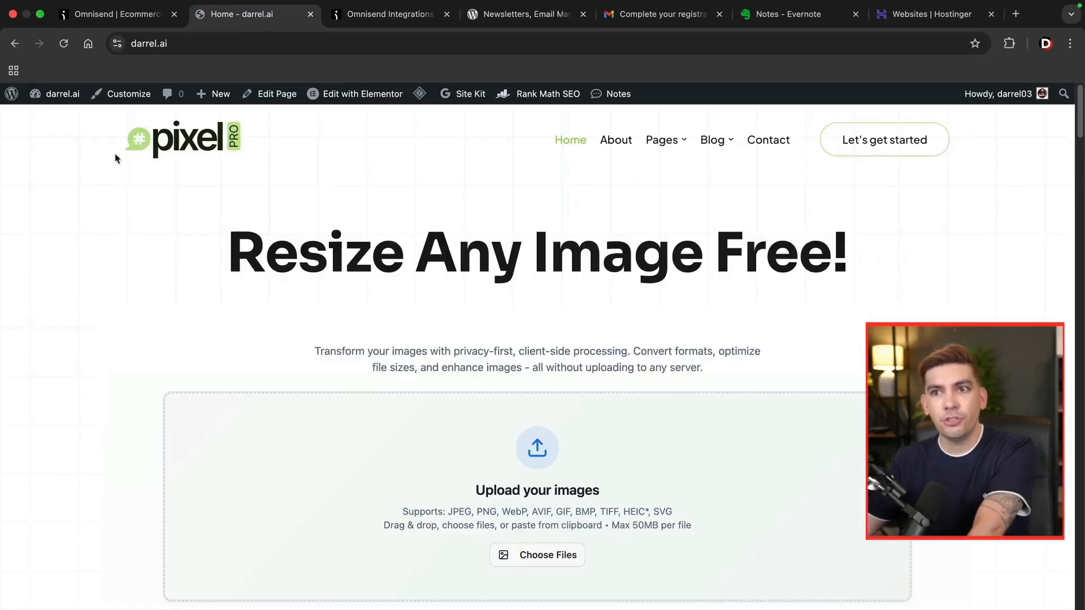
mouse_move(63, 95)
left_click(68, 122)
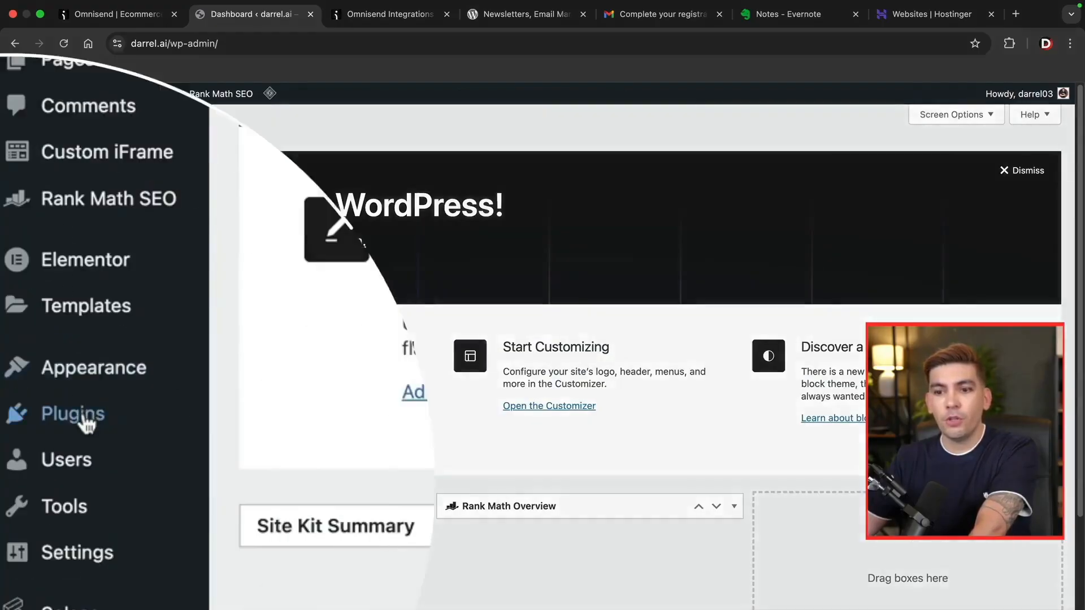
mouse_move(43, 450)
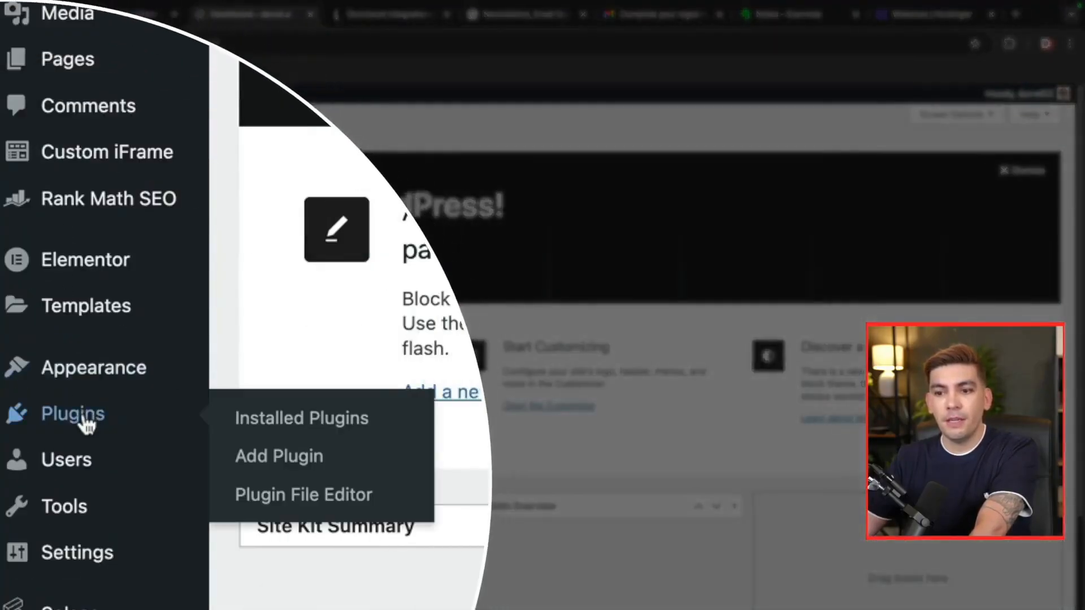
left_click(291, 452)
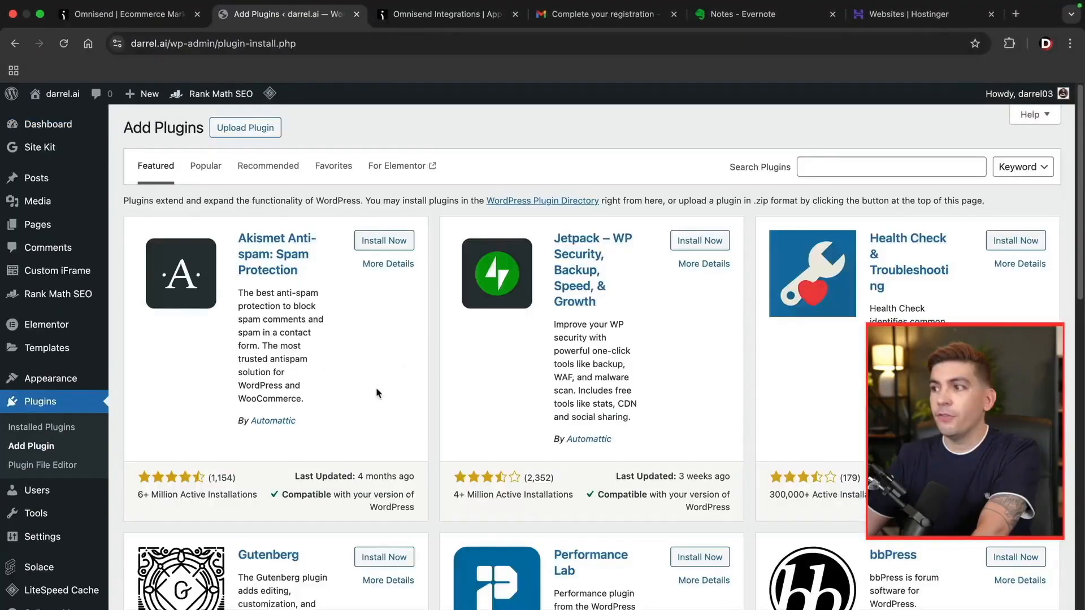
left_click(799, 168)
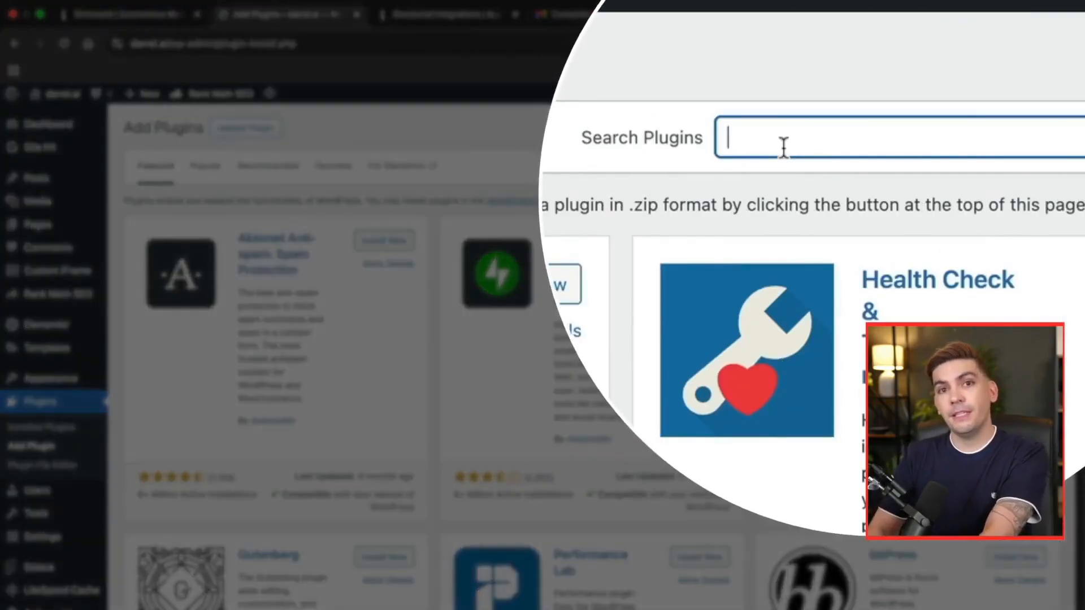
type("omnisend")
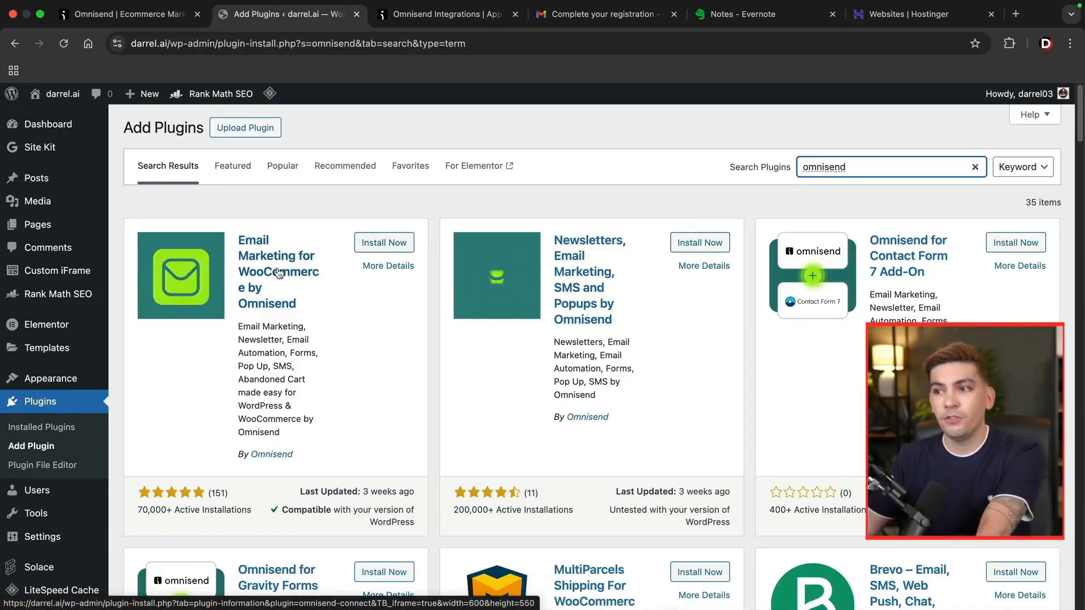
Install and activate the Omnisend plugin, then open its Home page.
left_click(706, 246)
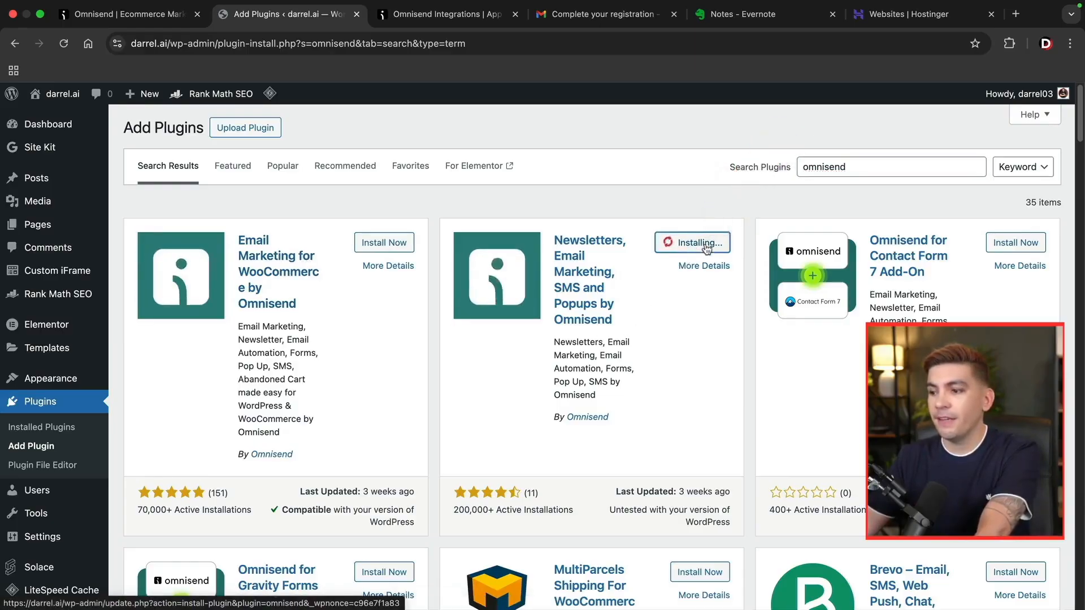
left_click(705, 243)
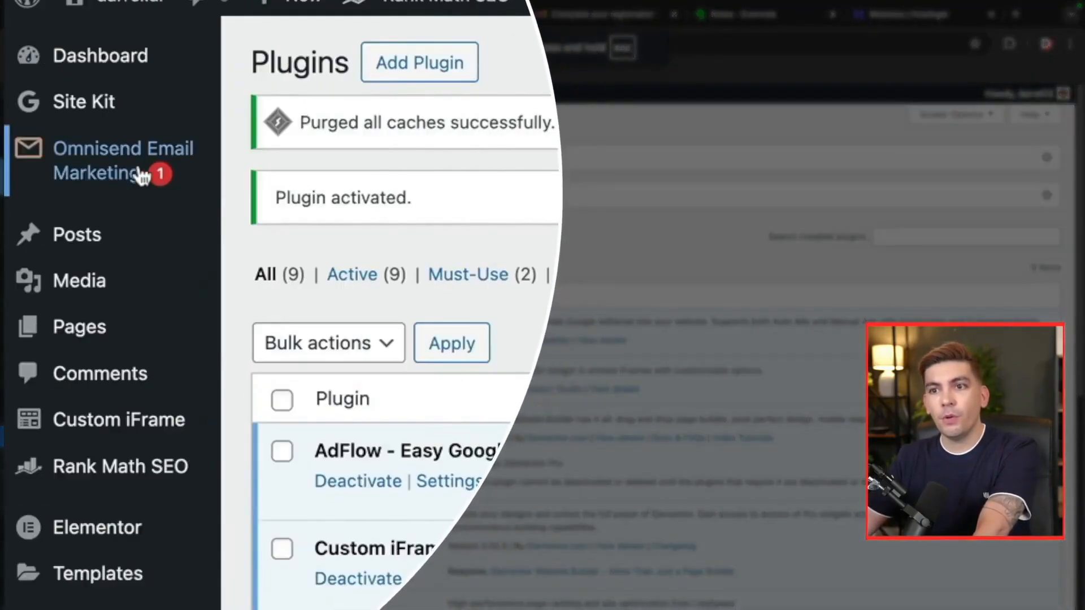
mouse_move(53, 181)
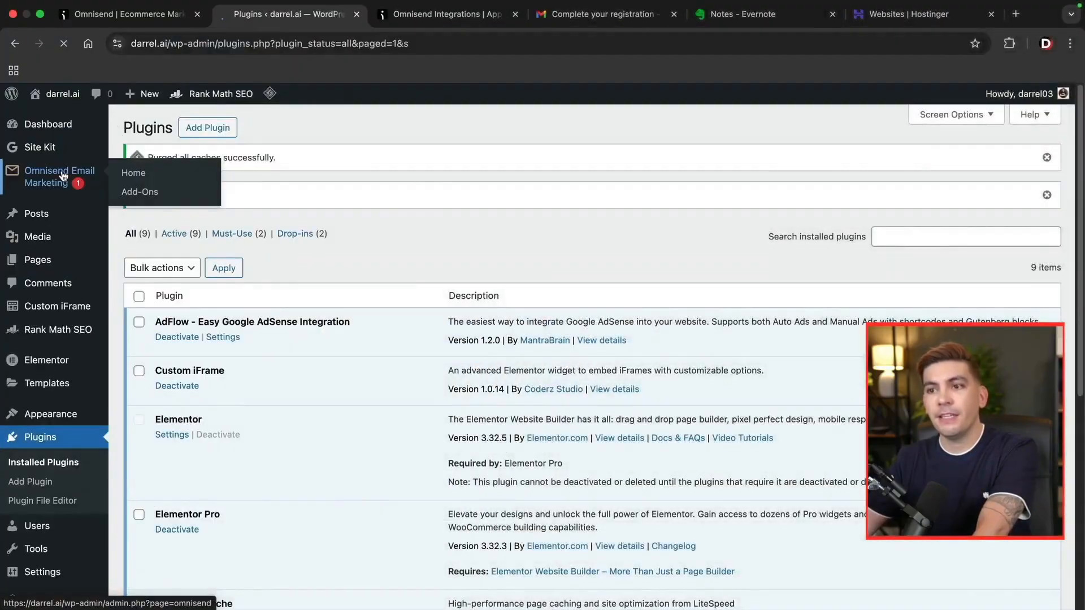
left_click(128, 149)
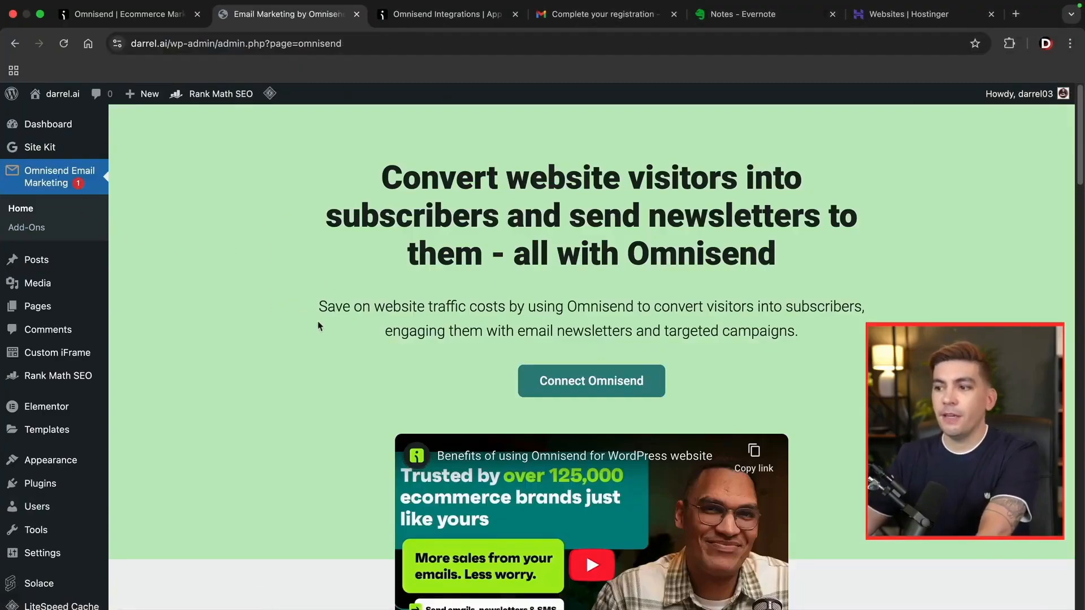
Connect WordPress to Omnisend by pasting the store's API key, then go to Omnisend.
left_click(591, 387)
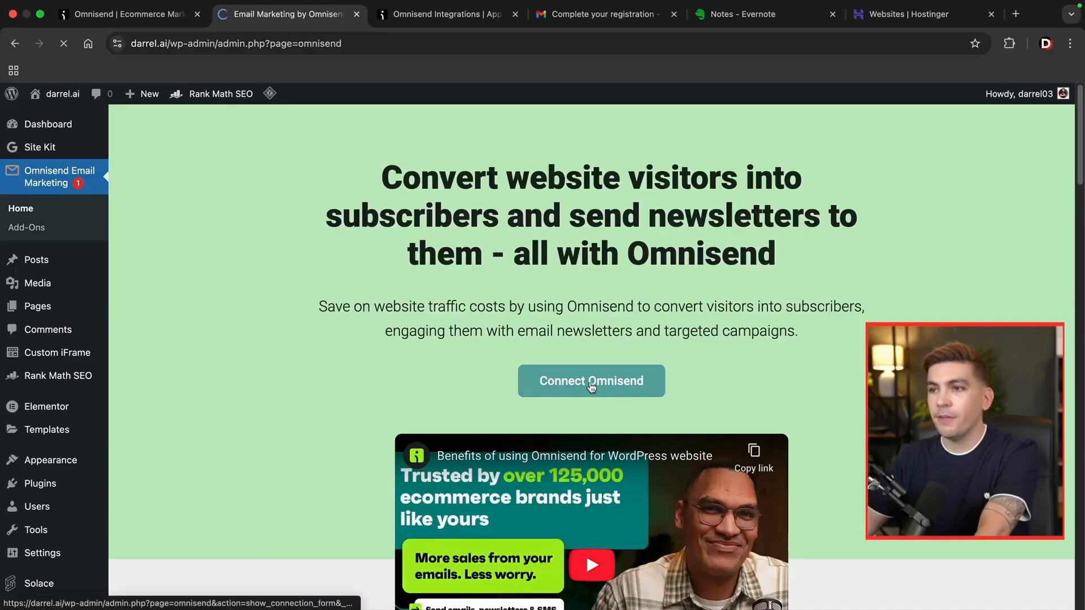
scroll(606, 339, "down", 3)
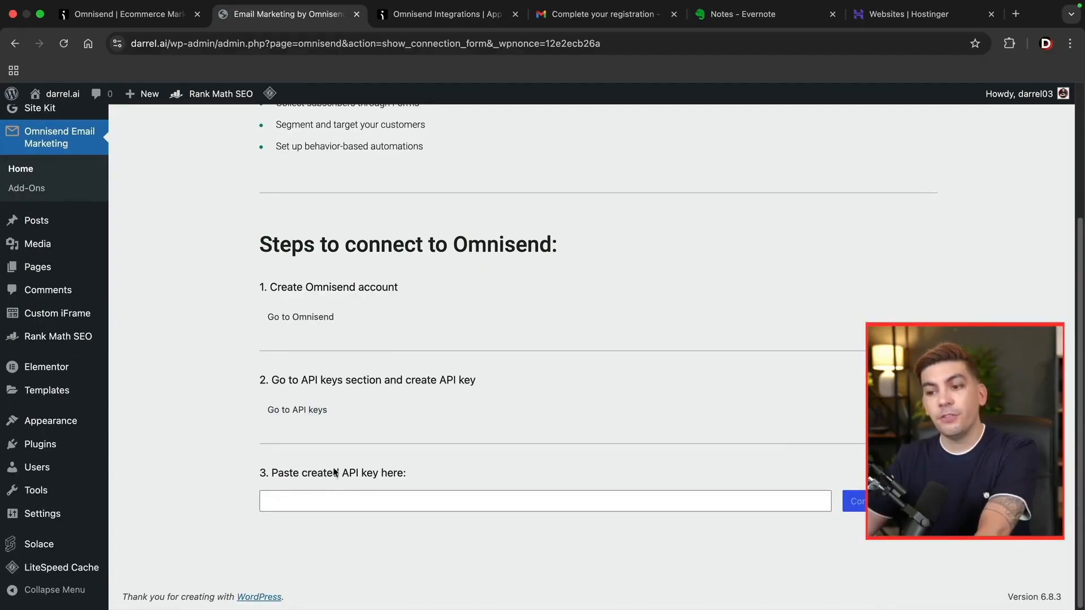
left_click(447, 13)
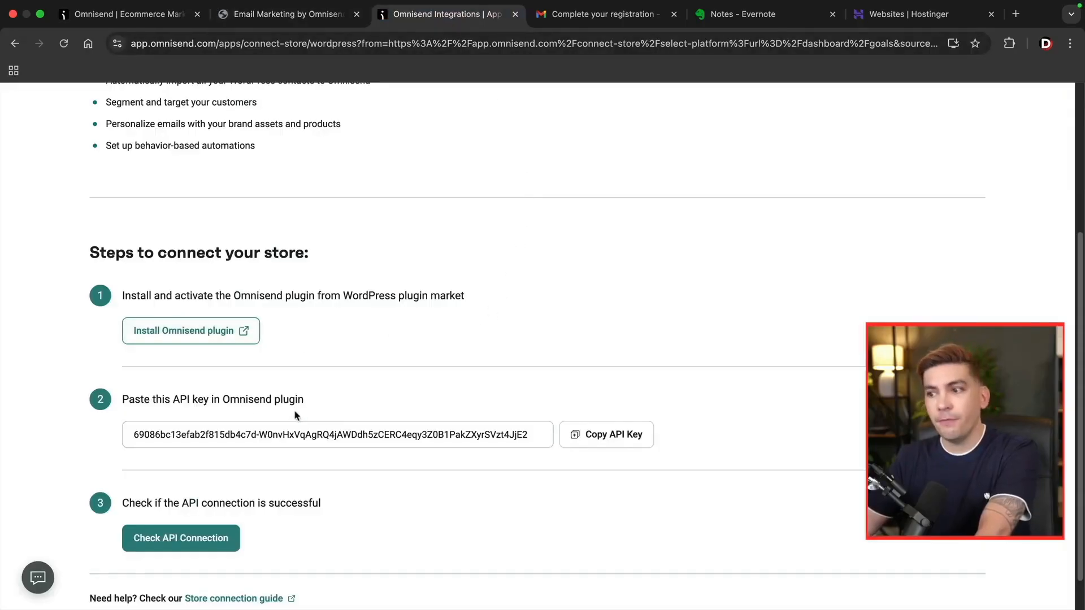
left_click(607, 441)
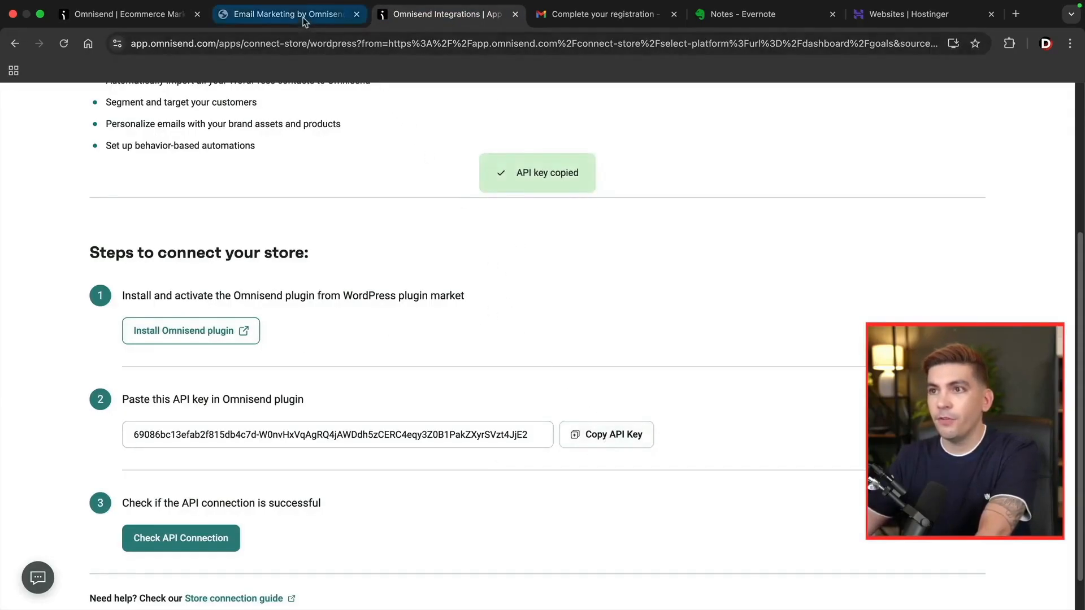
left_click(317, 14)
right_click(299, 498)
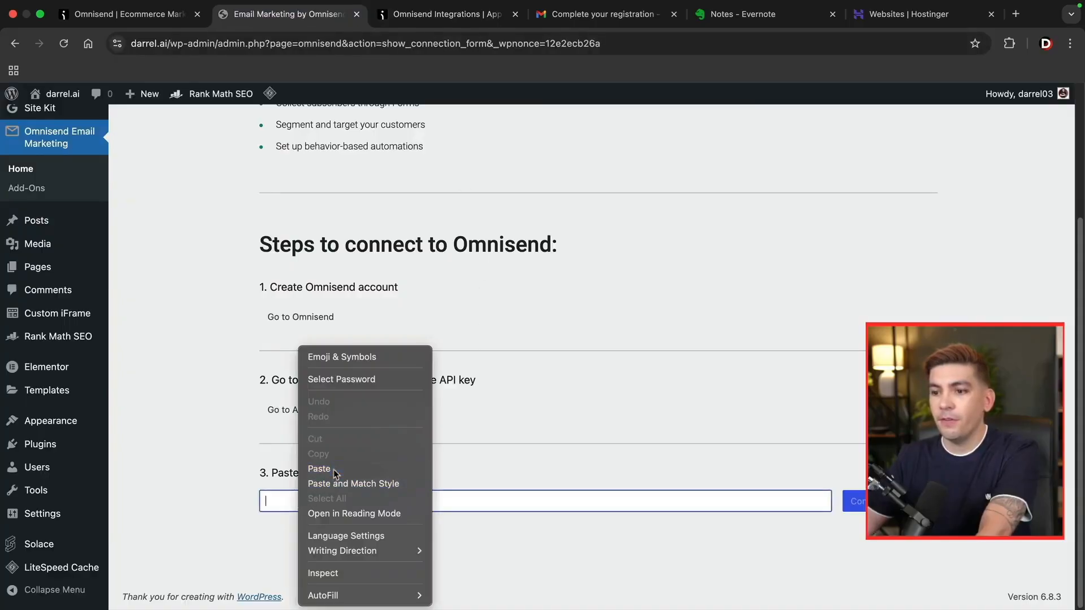
left_click(317, 467)
key("Return")
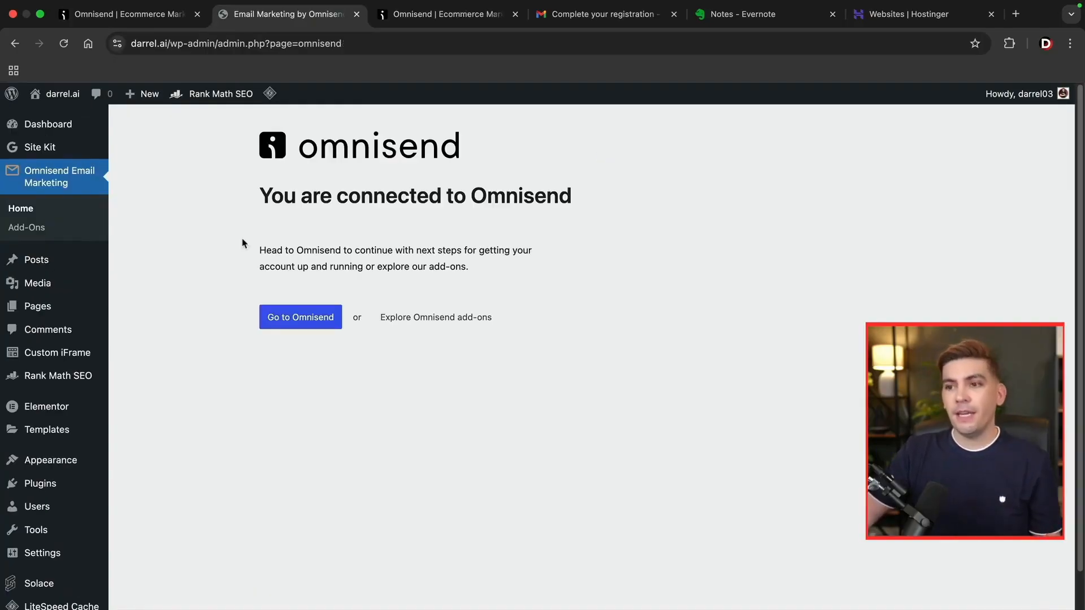
left_click(279, 317)
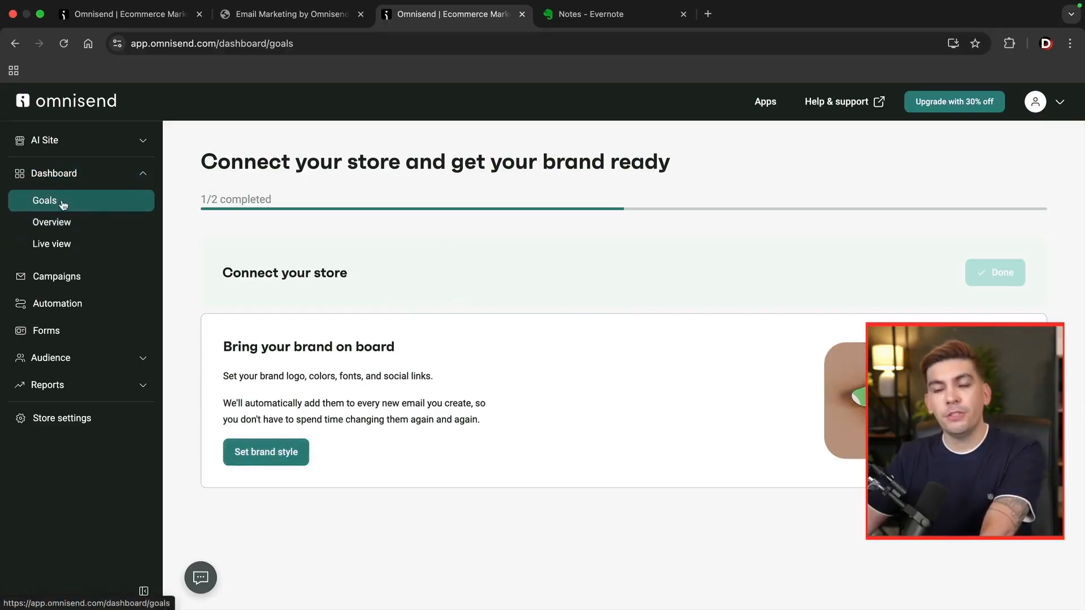
In brand style, set the headings font to Poppins and keep paragraphs in Arial.
left_click(269, 453)
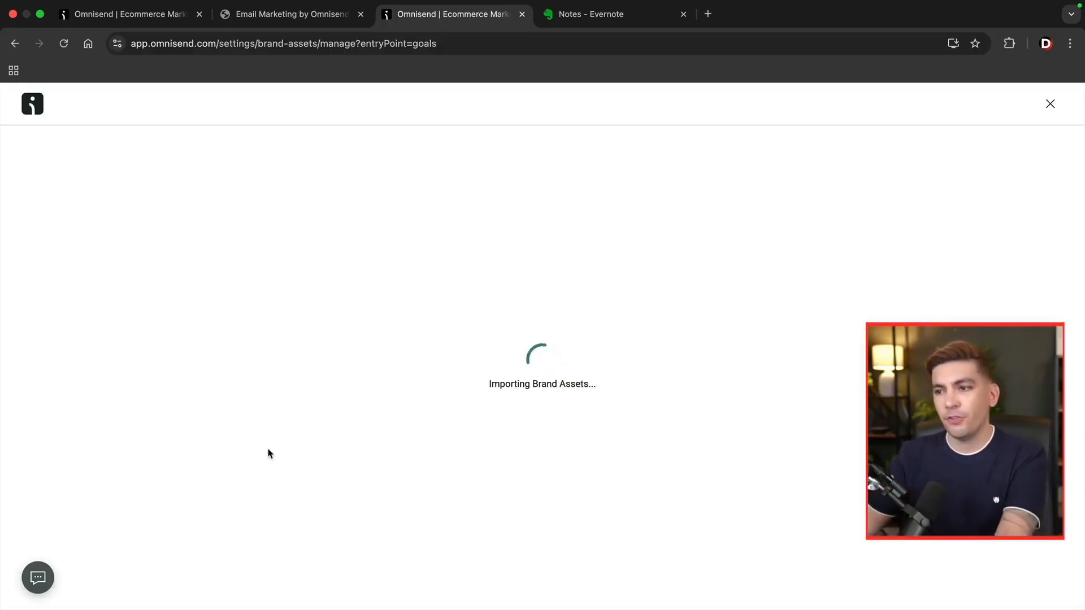
scroll(573, 371, "down", 3)
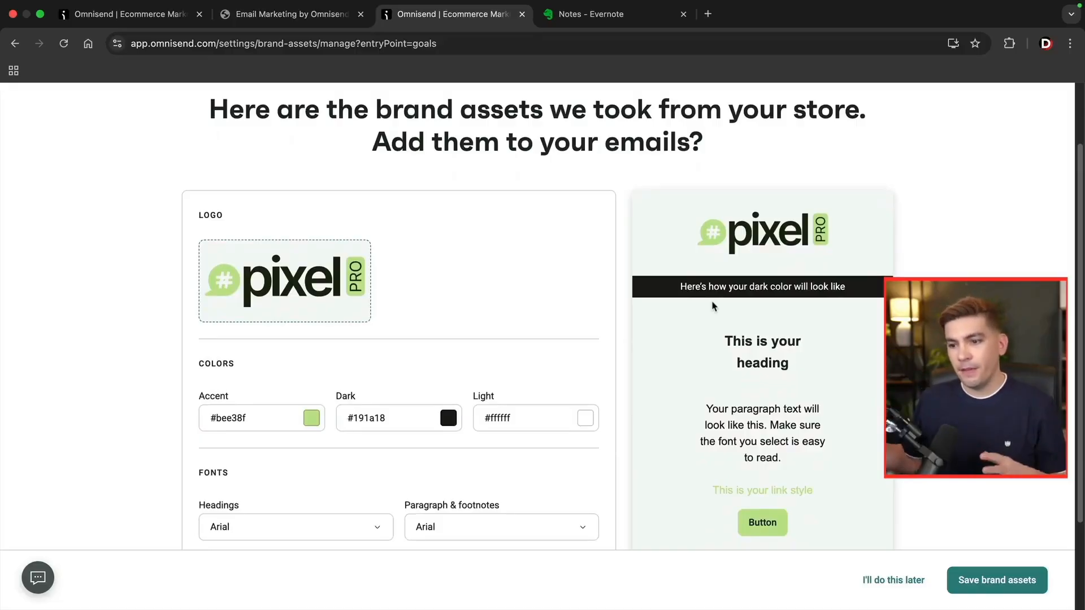
scroll(600, 301, "down", 1)
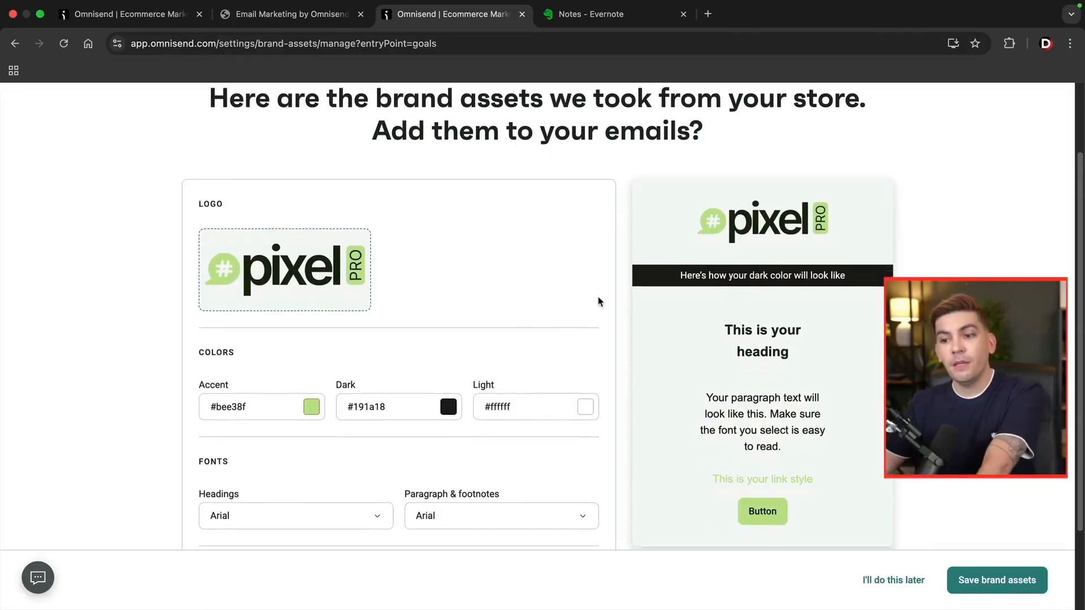
scroll(596, 304, "down", 3)
left_click(340, 406)
scroll(315, 283, "down", 5)
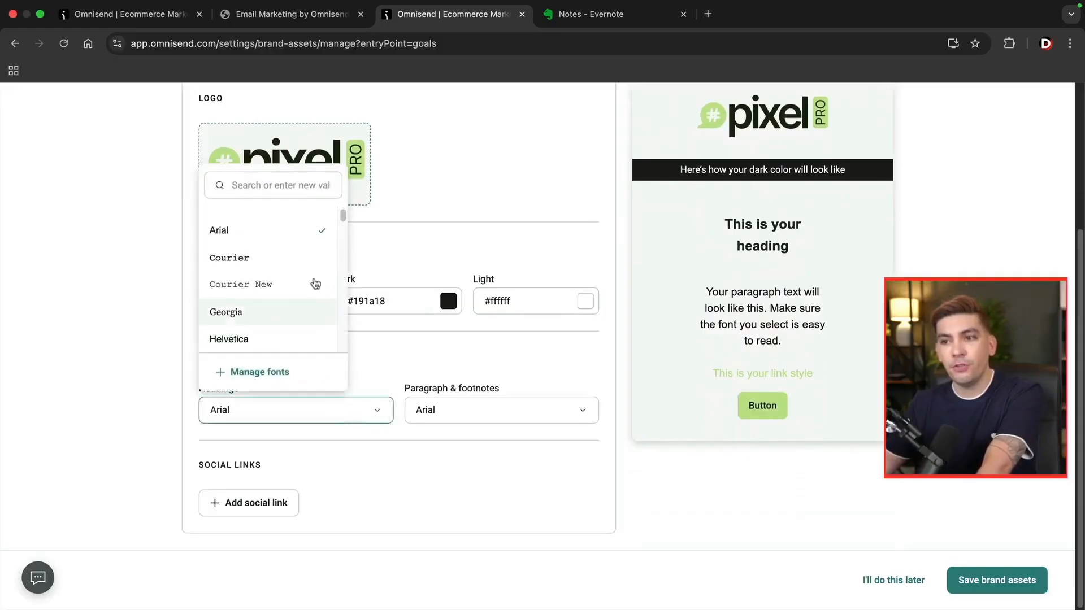
left_click(275, 186)
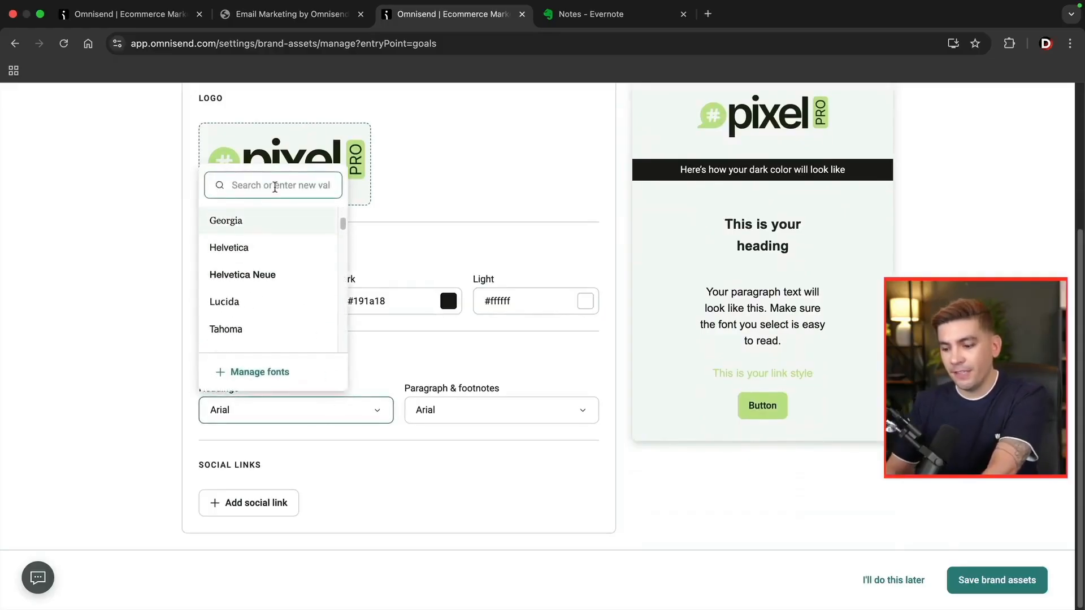
type("popp")
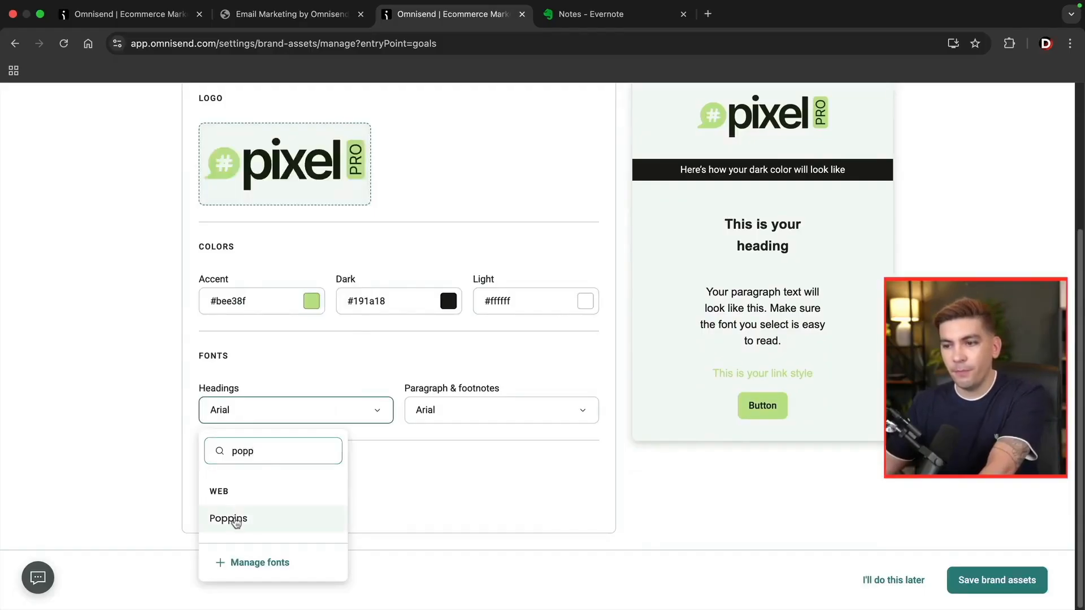
left_click(232, 517)
left_click(500, 411)
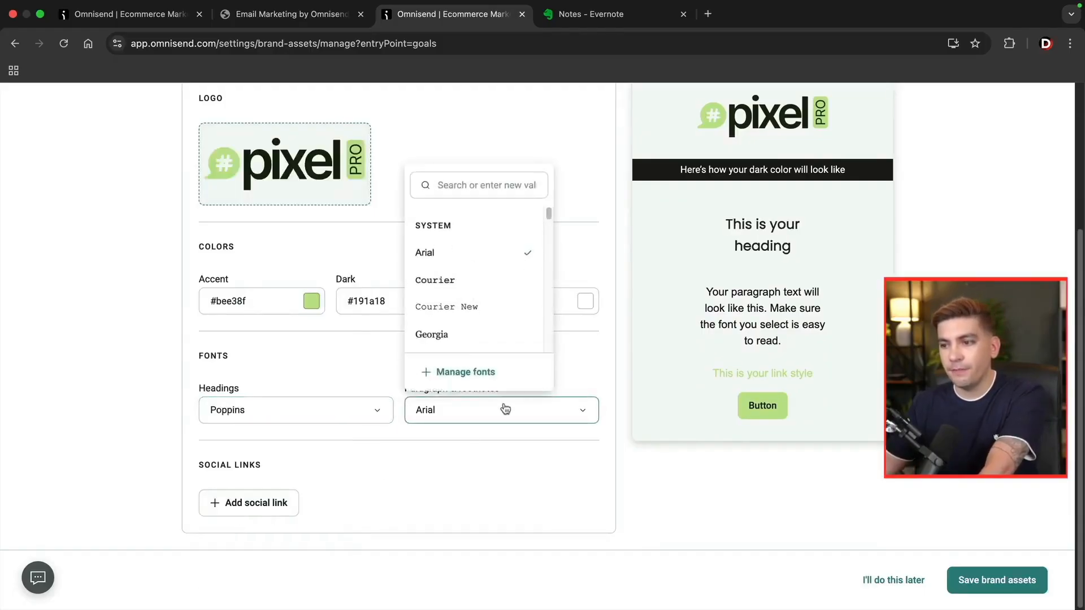
left_click(422, 487)
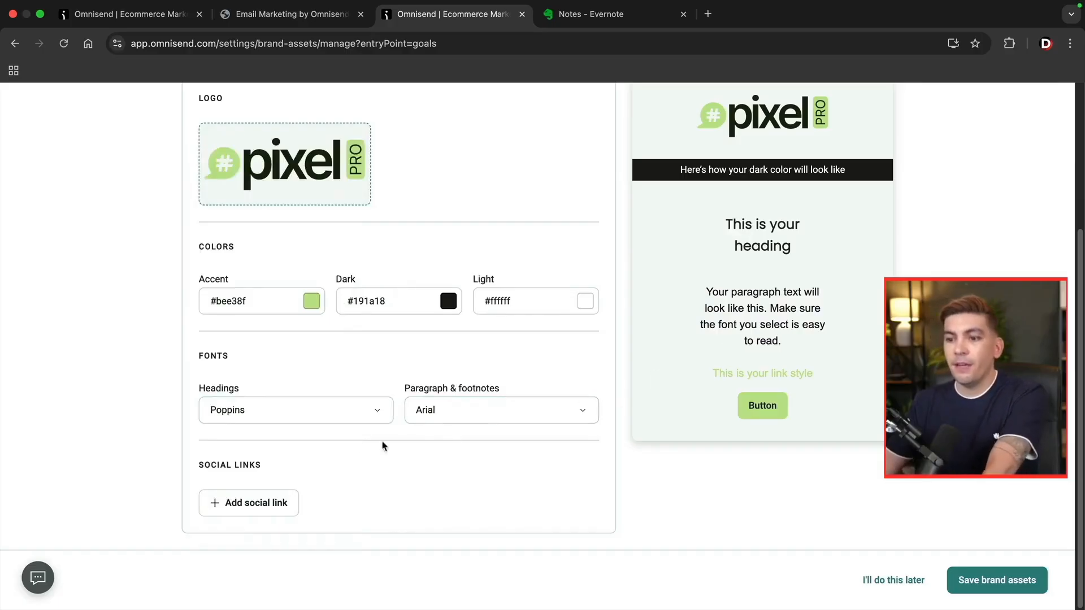
Add Facebook and YouTube social links with their URLs and save the brand assets.
left_click(243, 504)
scroll(254, 497, "down", 1)
left_click(287, 462)
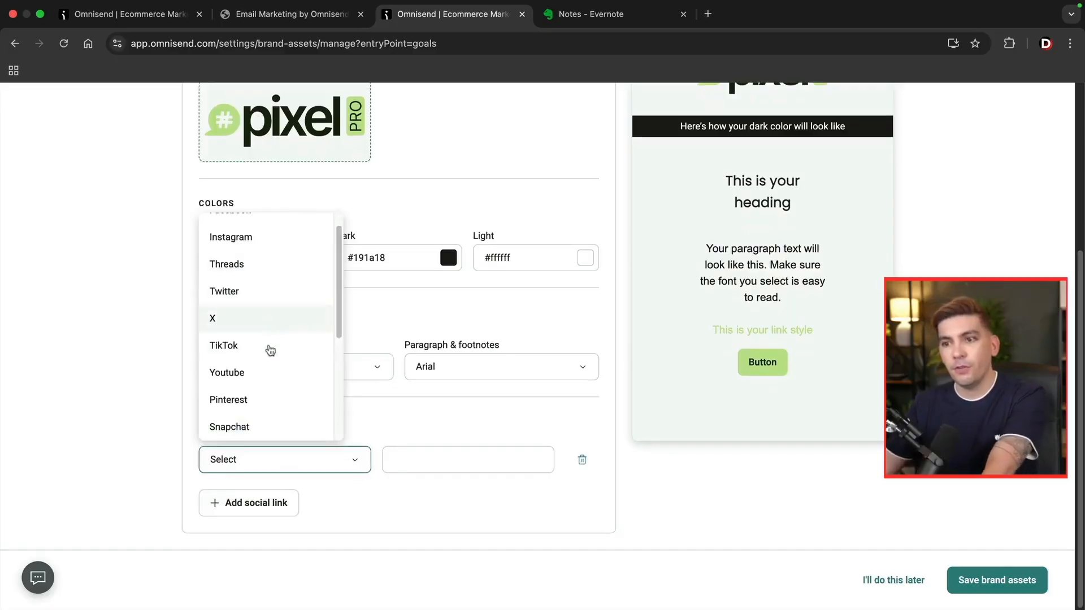
scroll(272, 339, "up", 1)
left_click(272, 230)
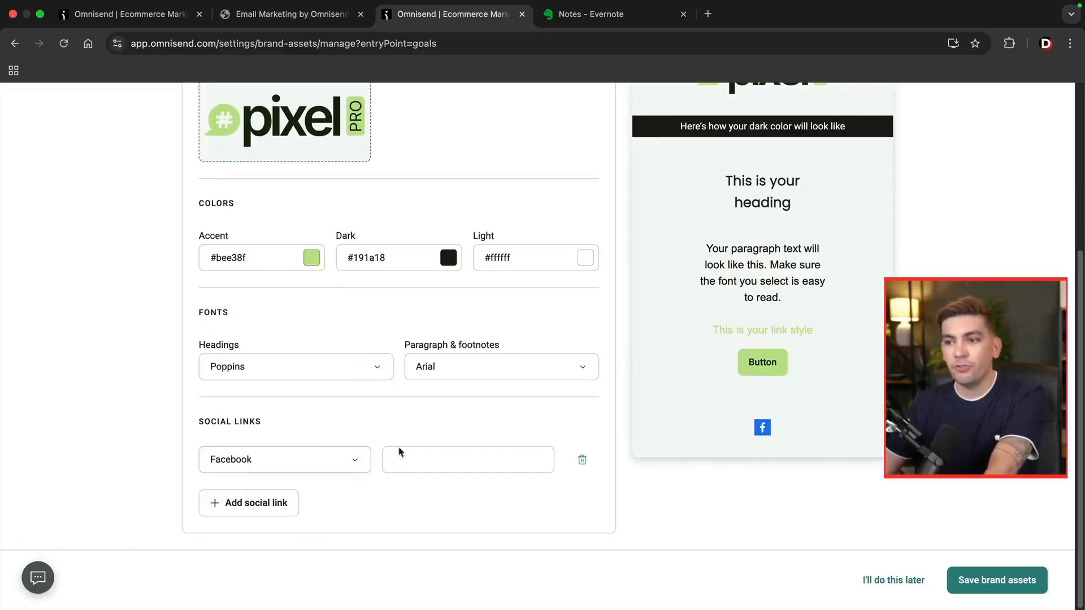
left_click(407, 460)
type("#")
left_click(281, 516)
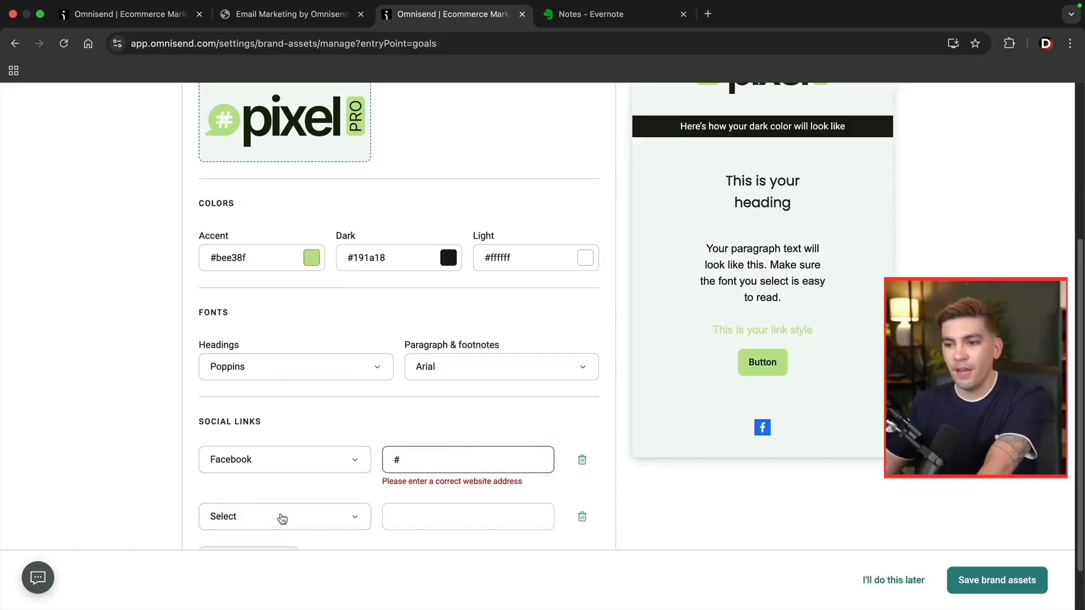
scroll(290, 484, "down", 1)
left_click(288, 481)
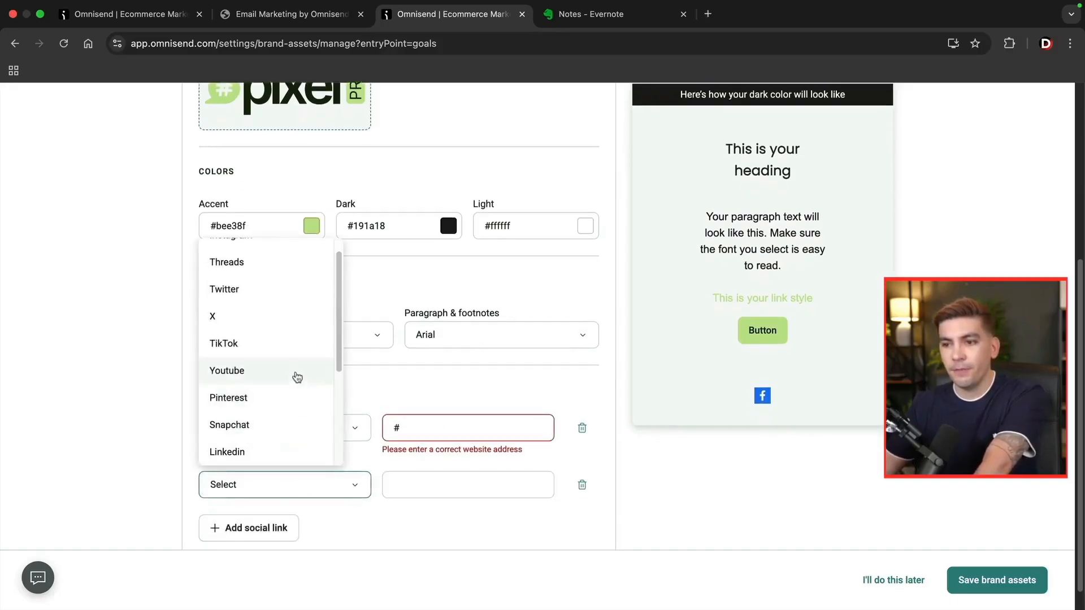
left_click(295, 373)
left_click(434, 475)
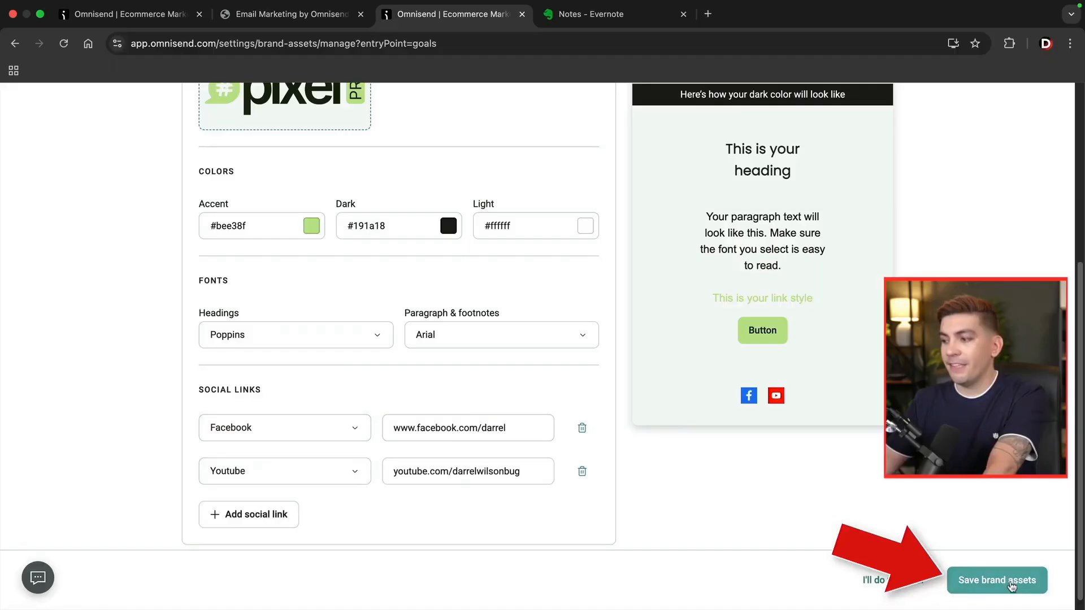
left_click(1011, 586)
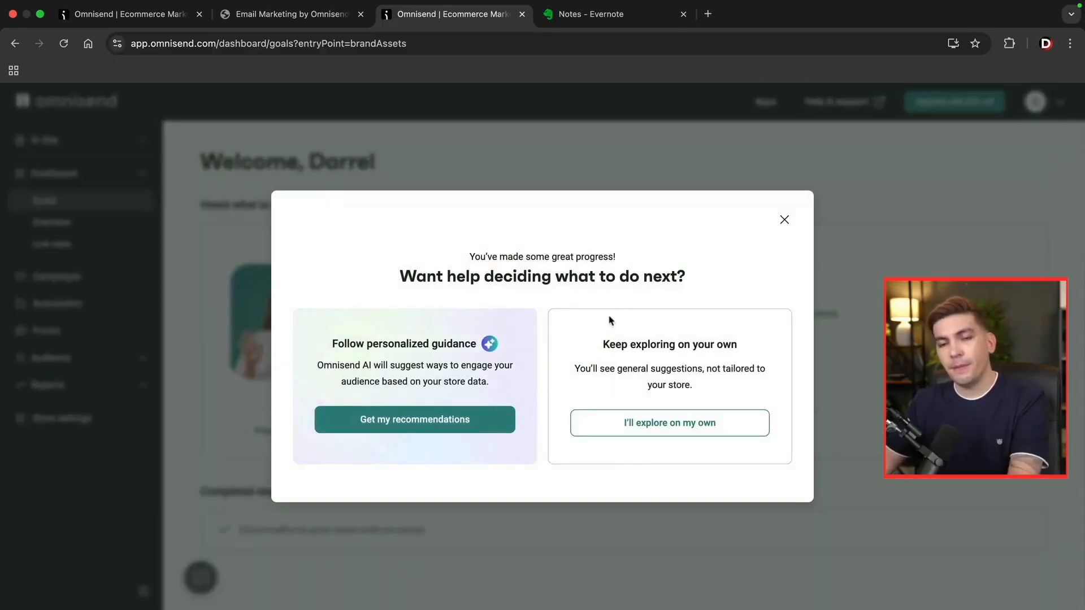
Close the 'Want help deciding' pop-up and view Dashboard > Overview sales performance.
left_click(785, 220)
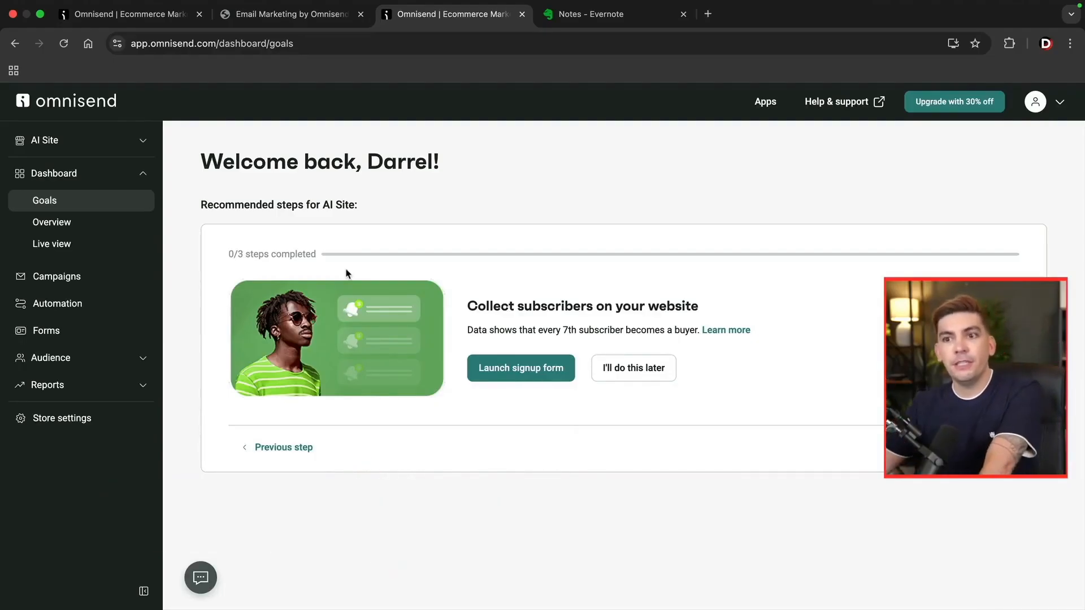
left_click(91, 221)
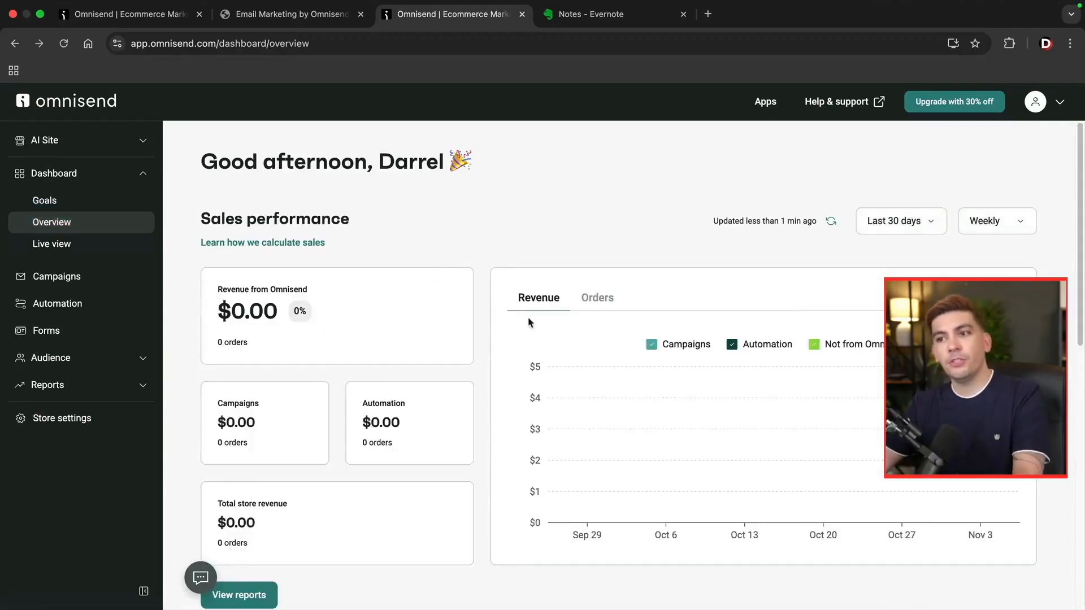
Tour the Campaigns, Automation and Forms pages, then open Audience > Segments, which is empty.
scroll(490, 270, "down", 2)
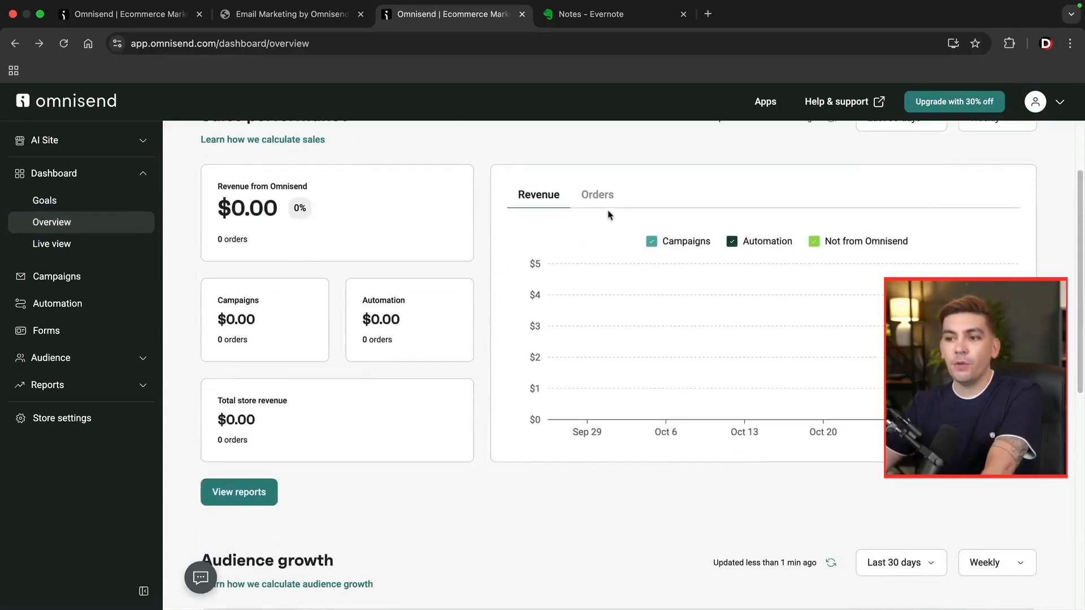
scroll(460, 368, "down", 1)
scroll(460, 390, "down", 7)
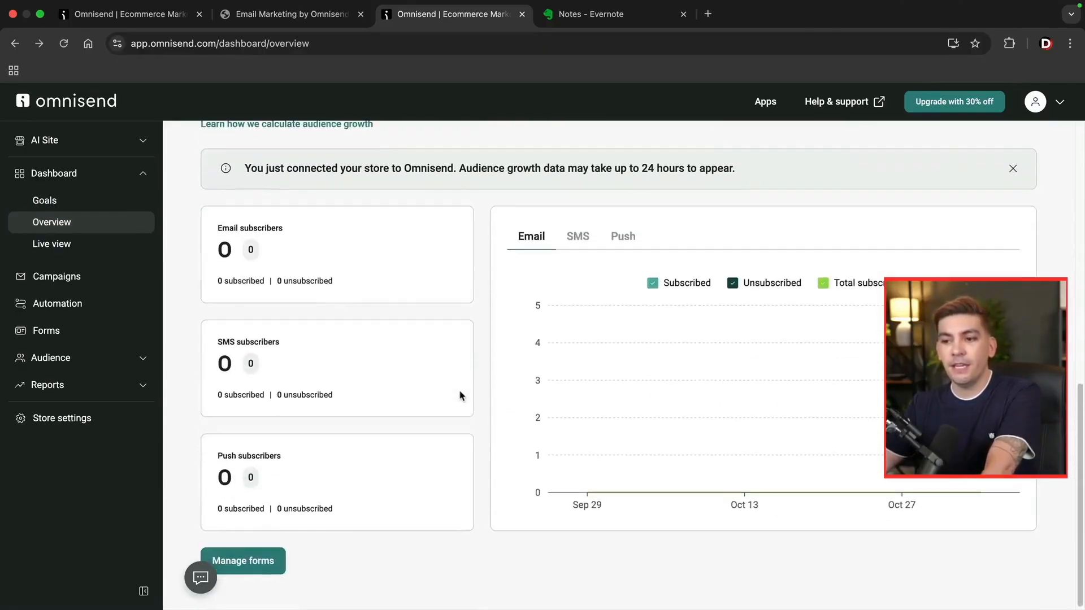
scroll(461, 395, "up", 2)
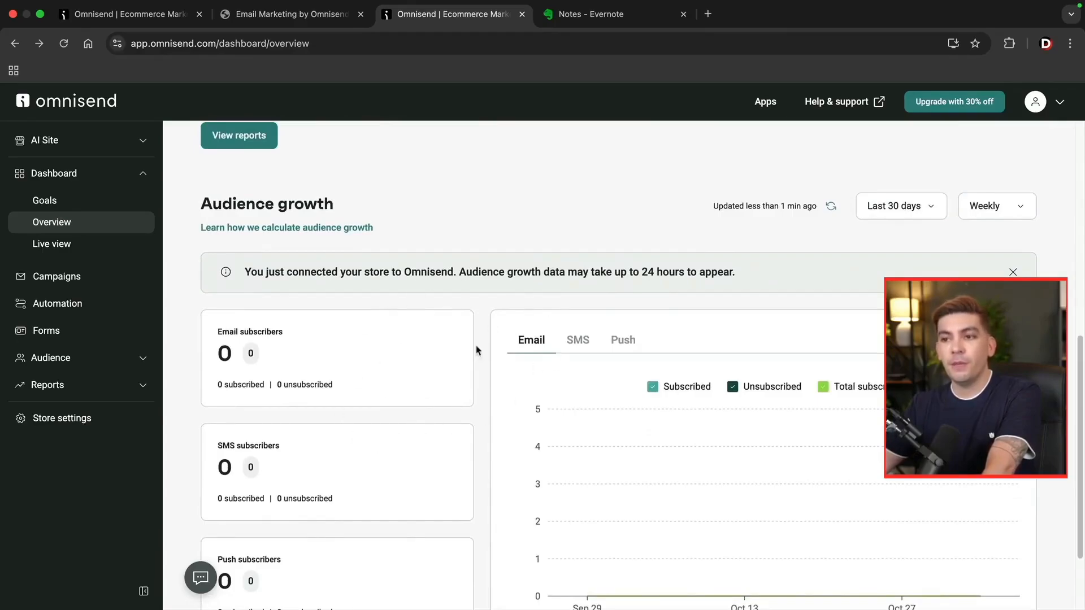
scroll(434, 322, "up", 10)
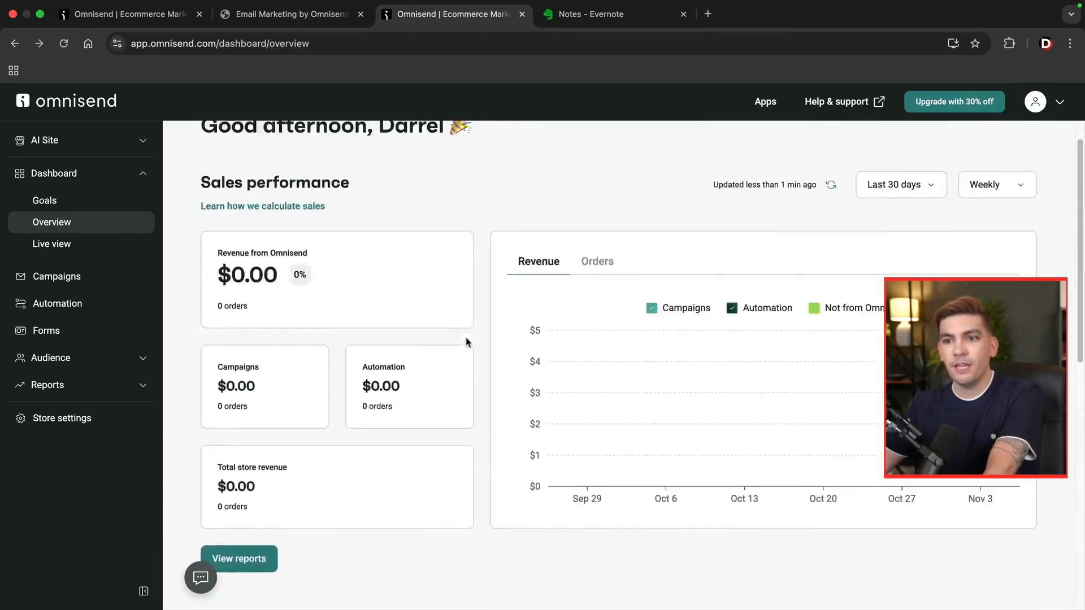
left_click(89, 278)
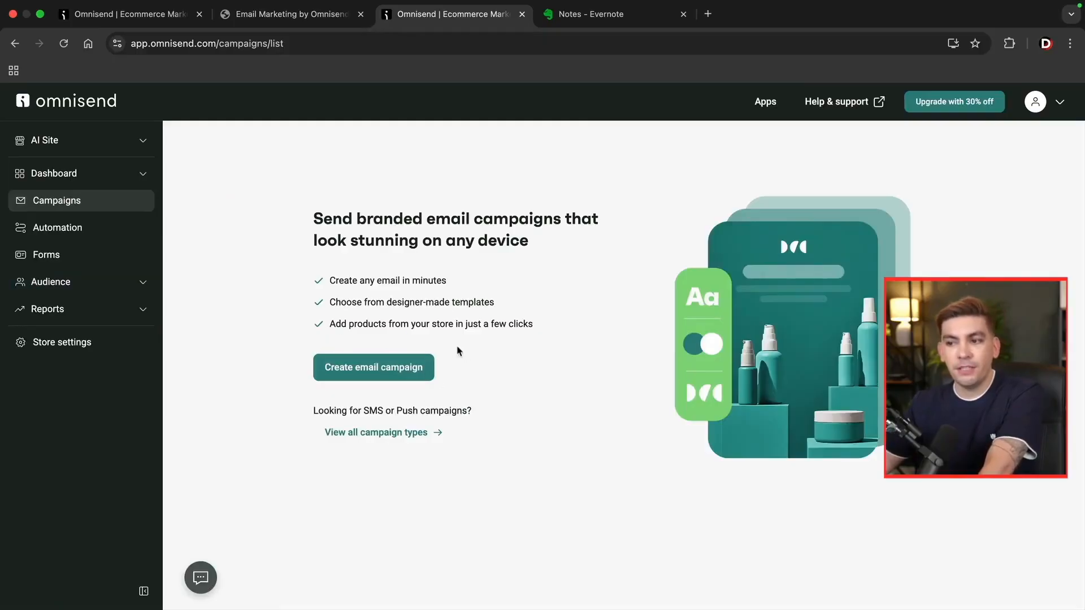
left_click(95, 231)
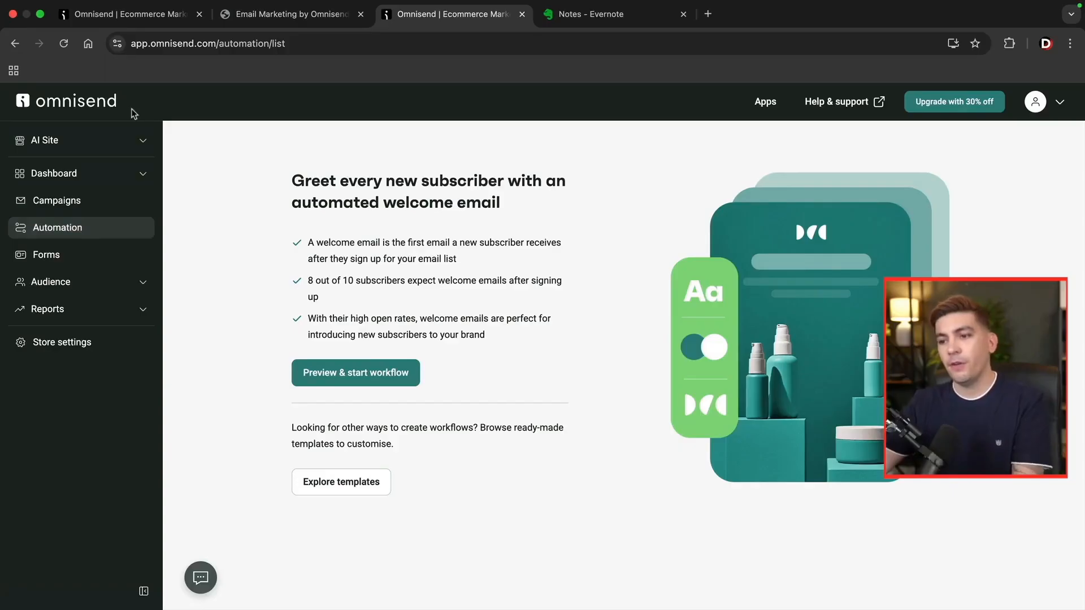
left_click(82, 253)
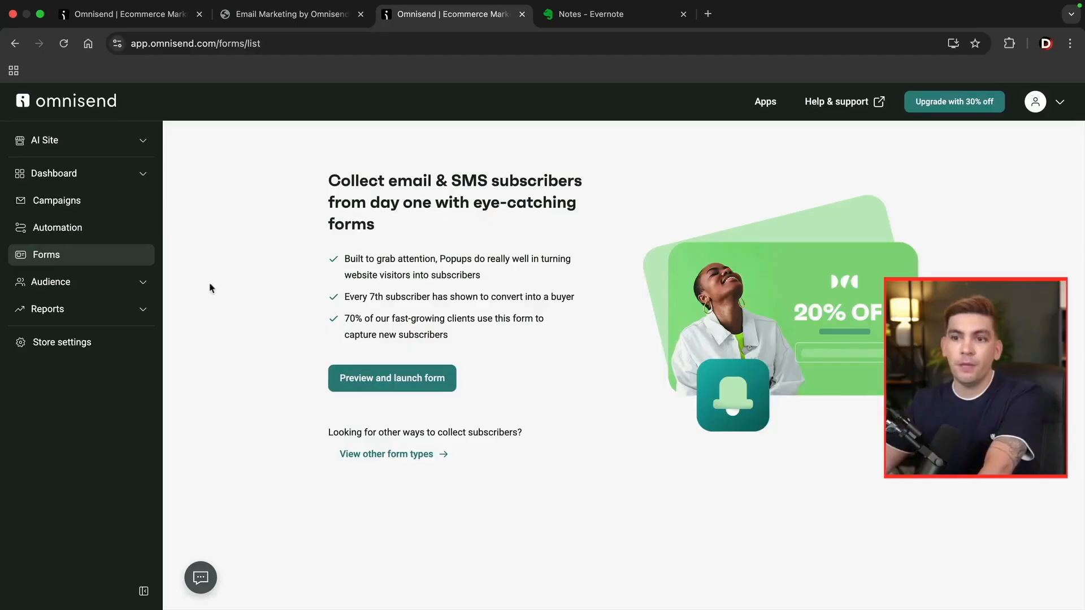
left_click(92, 285)
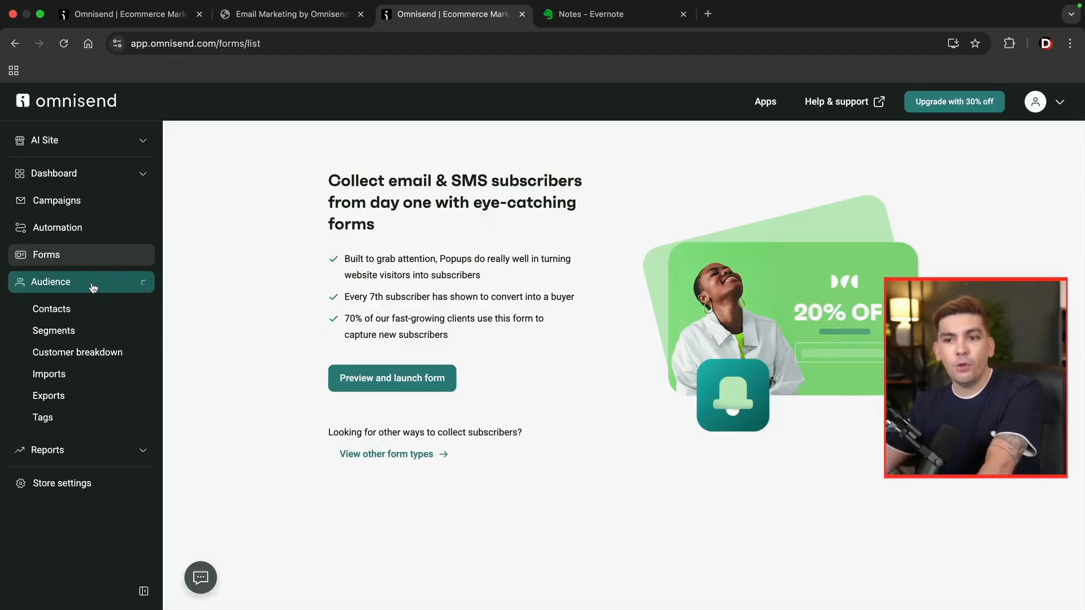
left_click(79, 328)
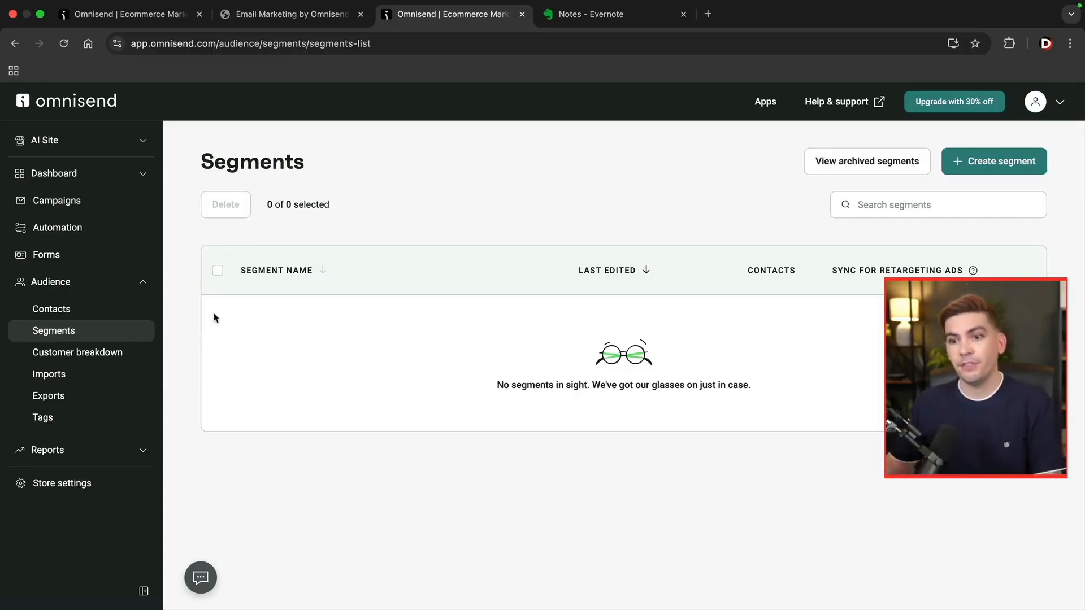
View the Reports > Sales page, then return to Audience > Segments to create a segment.
left_click(77, 450)
left_click(74, 478)
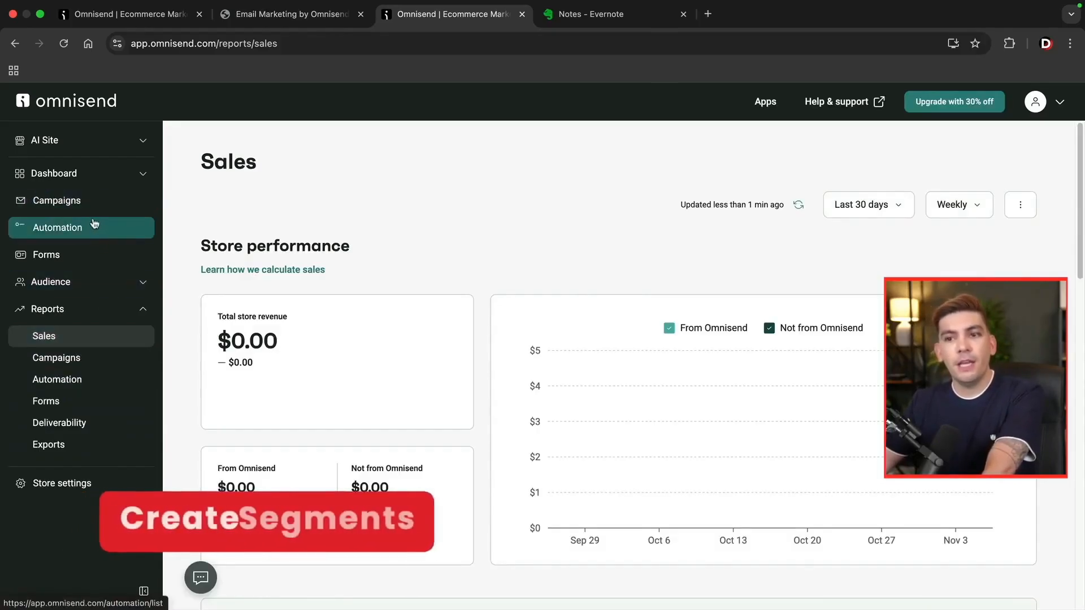
left_click(83, 282)
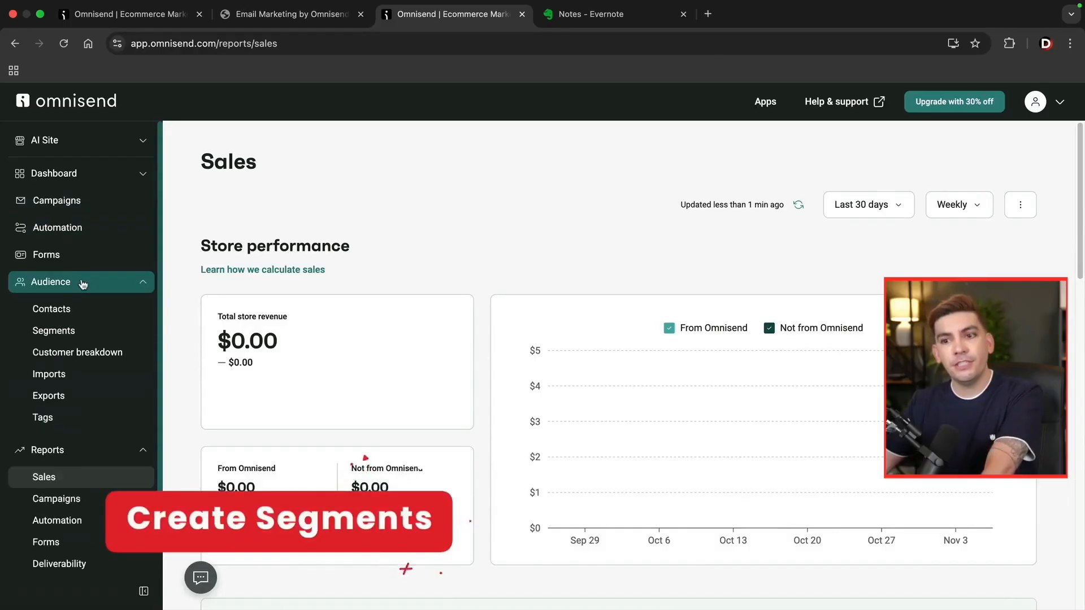
left_click(73, 333)
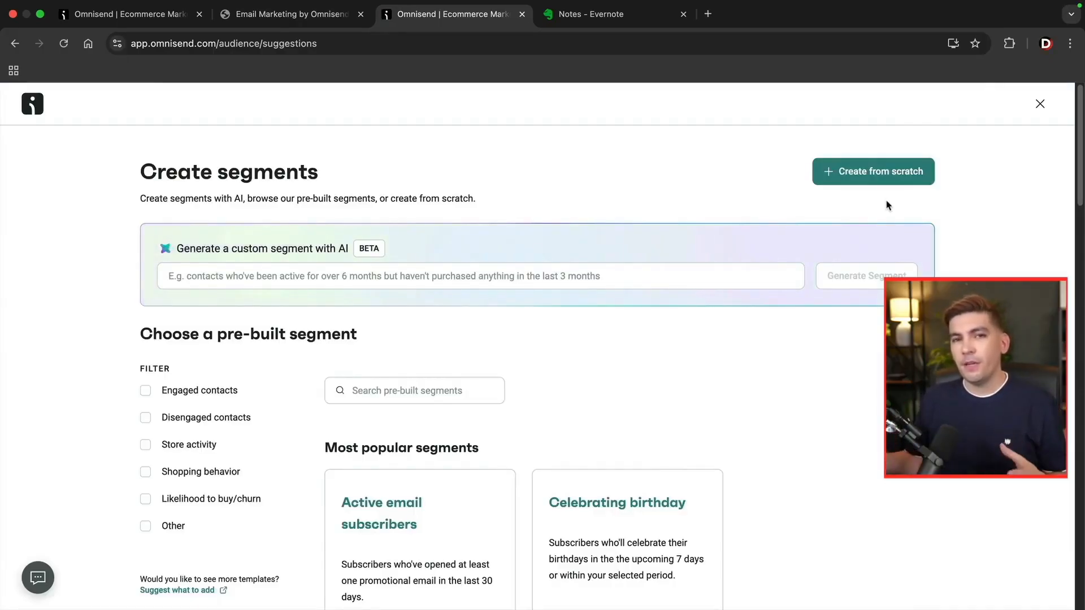
Save the pre-built Active email subscribers segment unchanged and return to the Segments list.
scroll(629, 220, "down", 3)
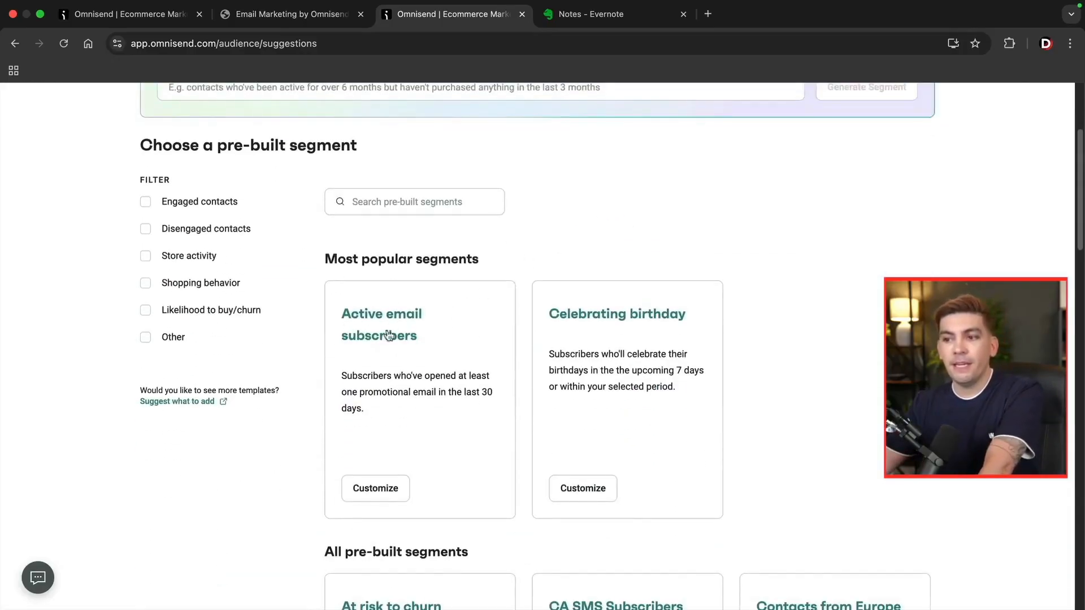
left_click(378, 486)
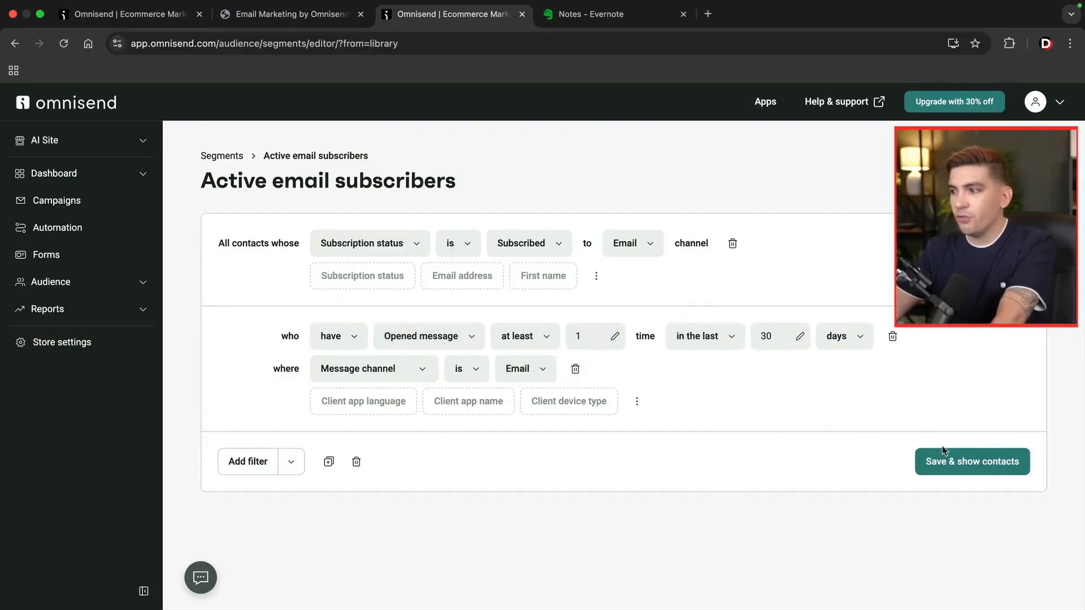
left_click(949, 464)
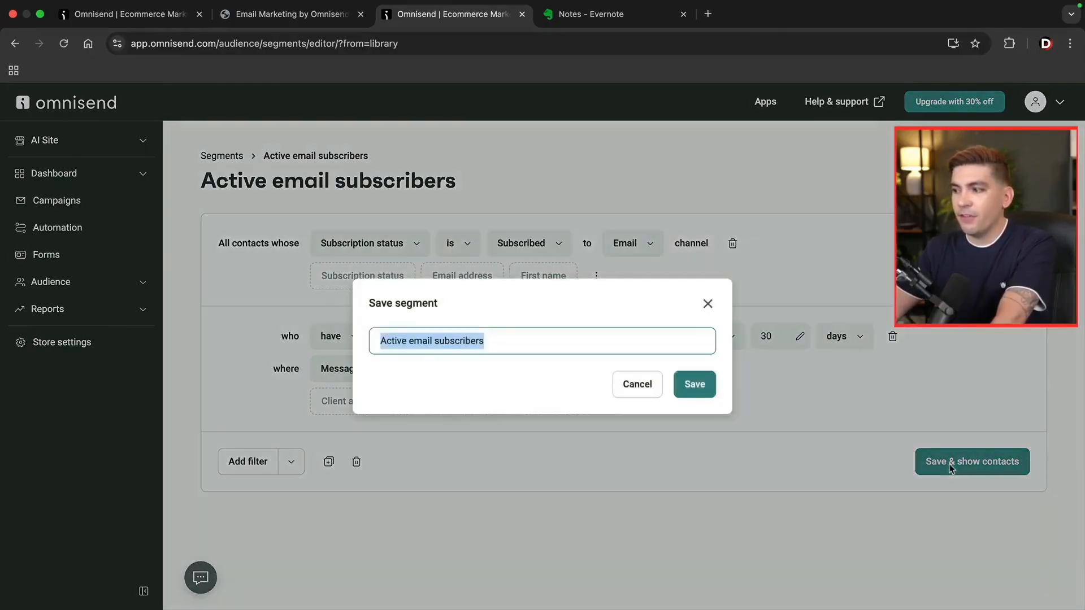
left_click(700, 387)
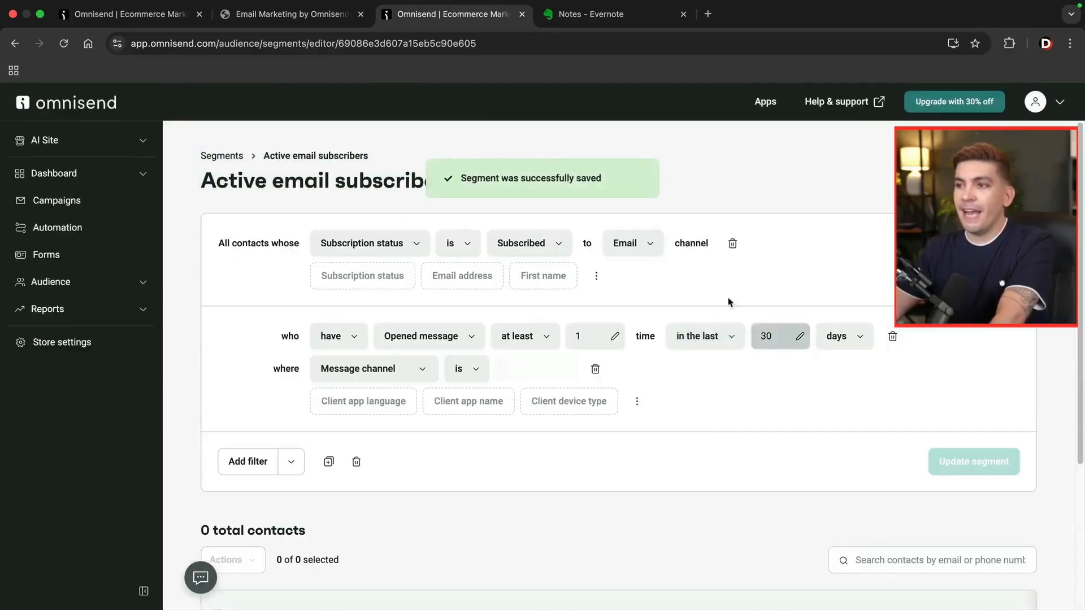
left_click(112, 286)
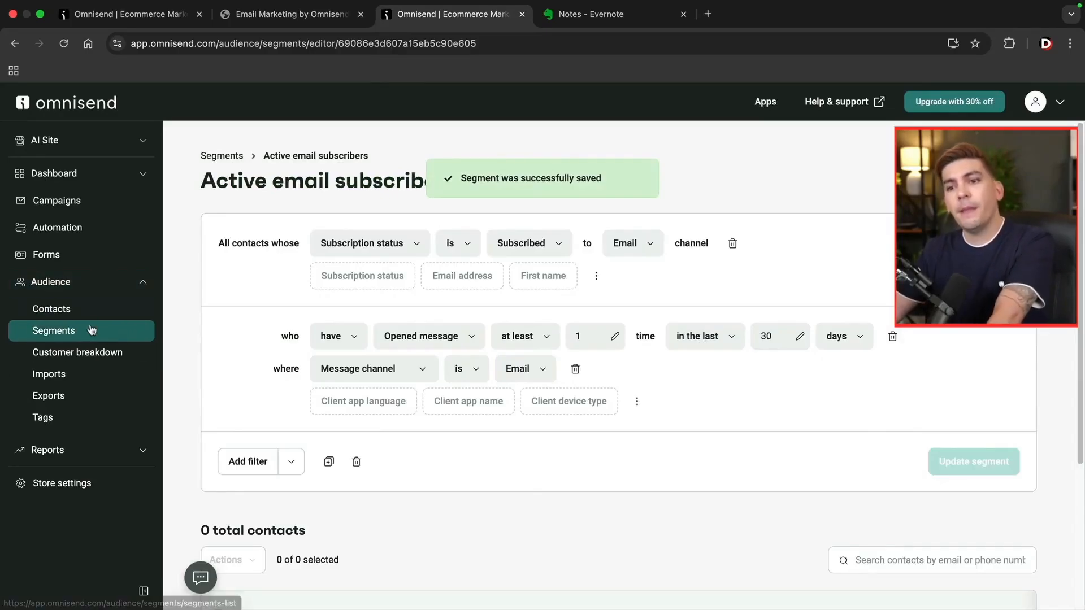
left_click(92, 330)
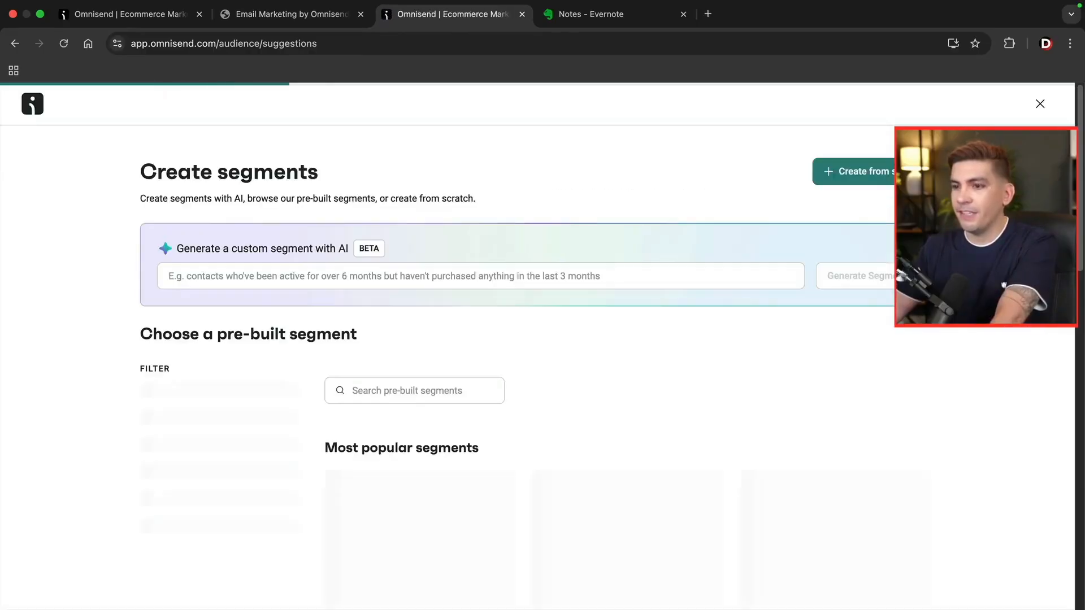
Scroll to the bottom of the pre-built segments and customize Disengaged email subscribers.
scroll(690, 325, "down", 6)
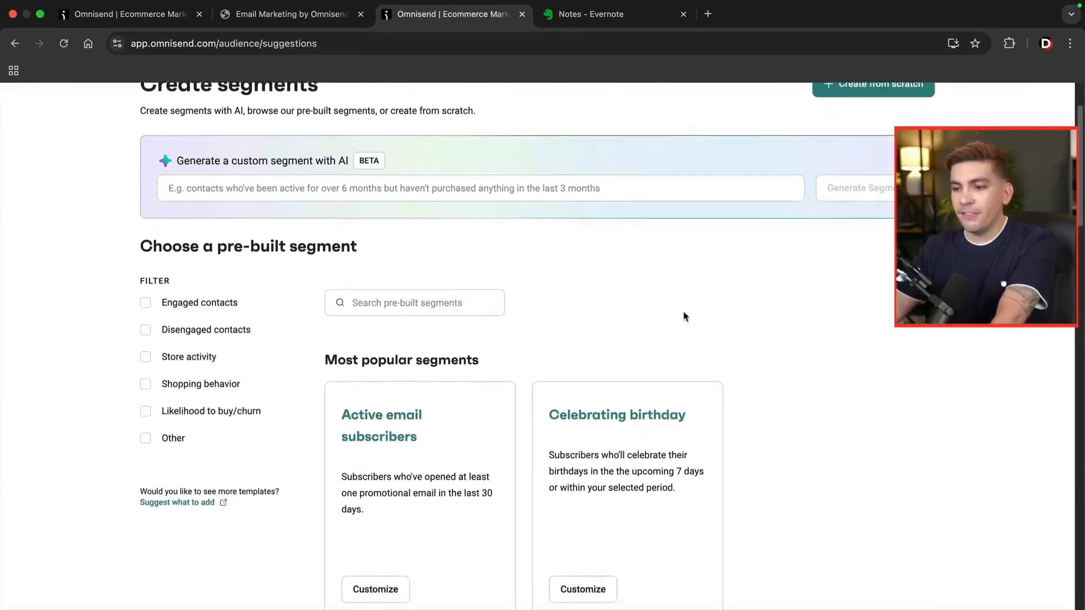
scroll(685, 316, "down", 9)
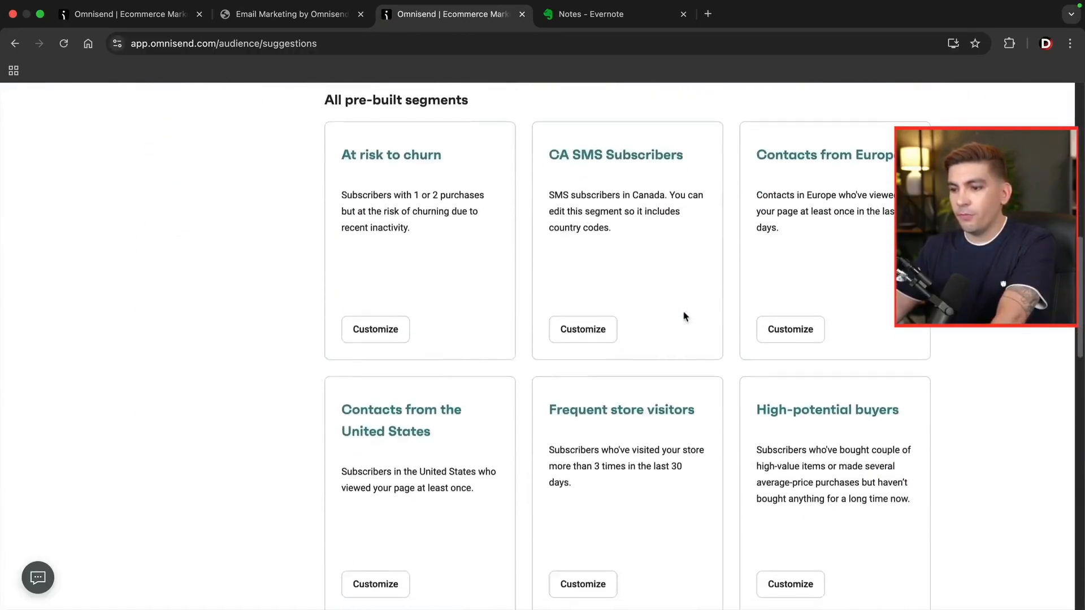
scroll(683, 319, "down", 9)
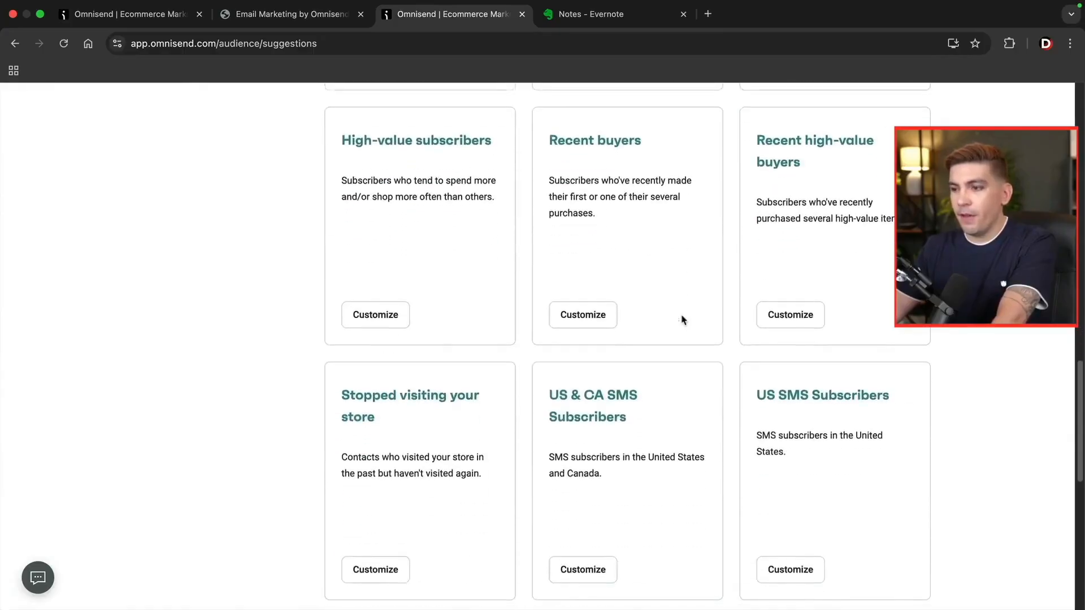
scroll(682, 321, "down", 3)
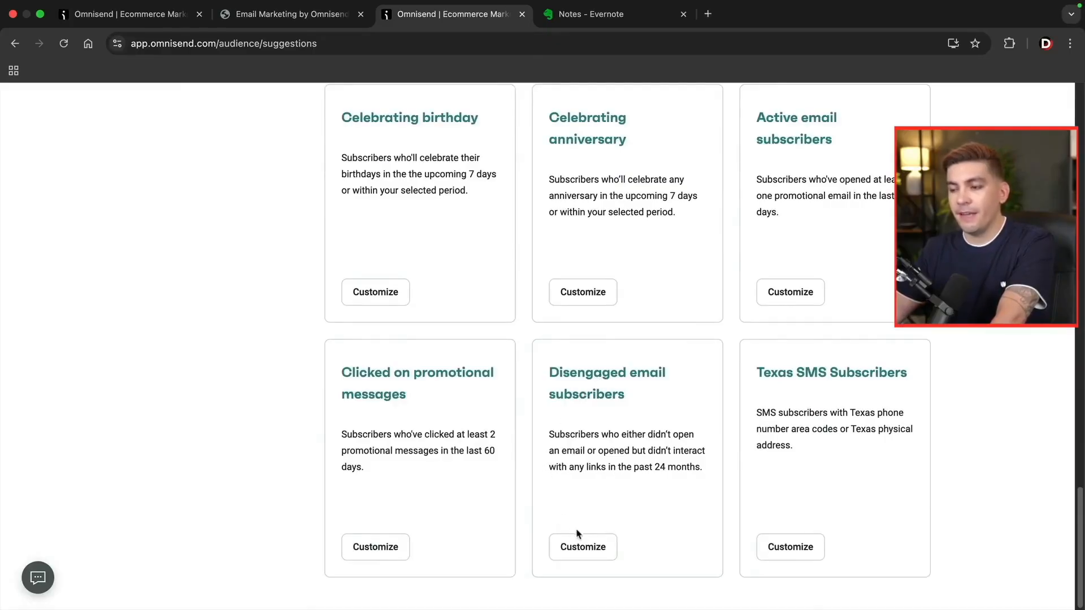
left_click(587, 547)
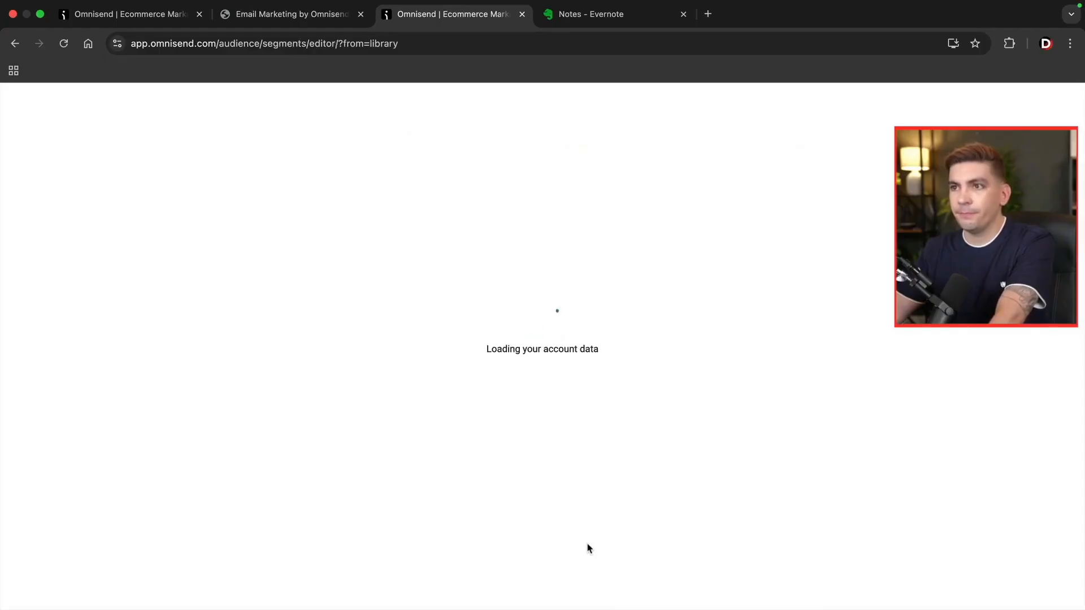
Change the Opened message period from 24 to 3 months and remove the Clicked message condition.
scroll(653, 399, "down", 2)
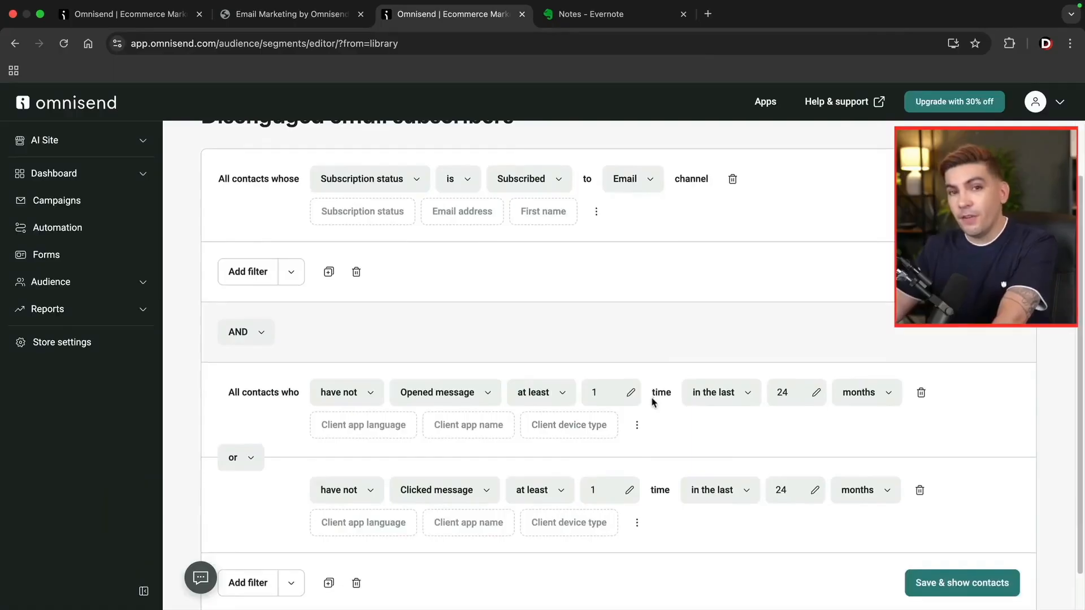
scroll(653, 399, "down", 1)
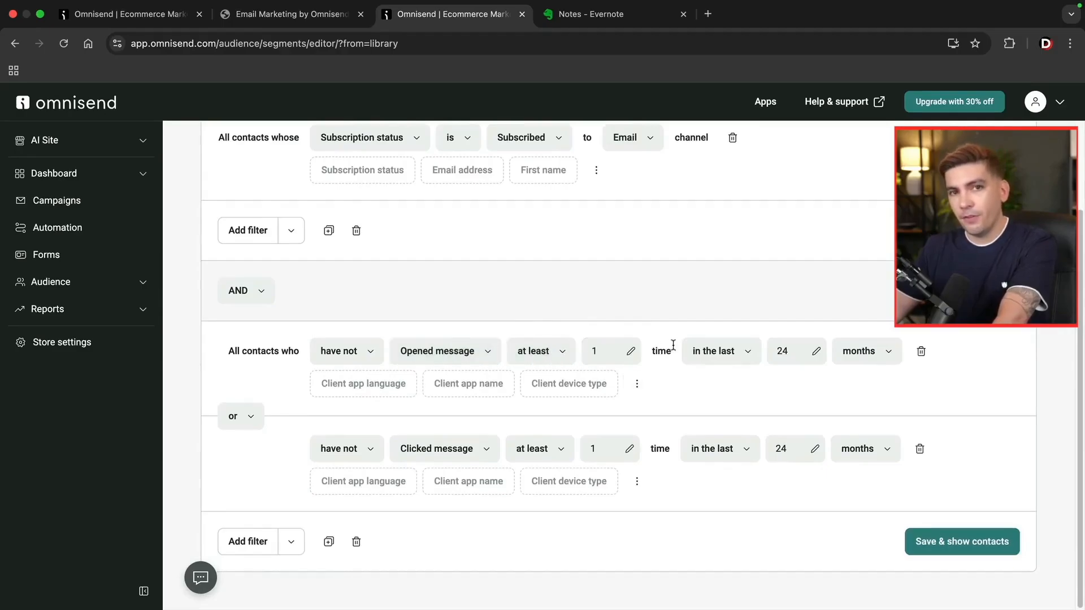
left_click(772, 352)
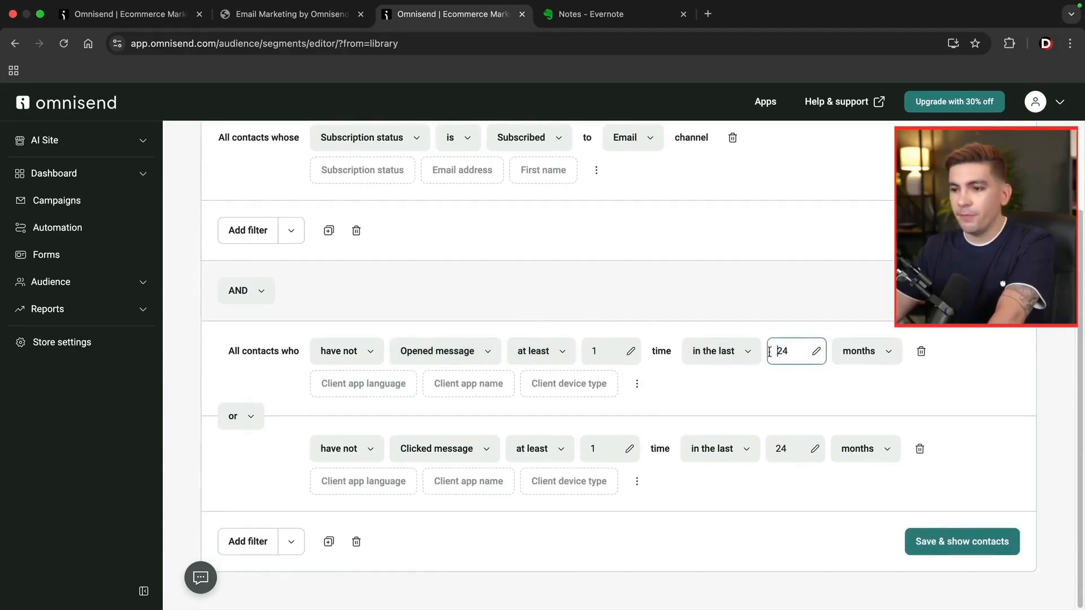
type("3")
left_click_drag(800, 349, 782, 349)
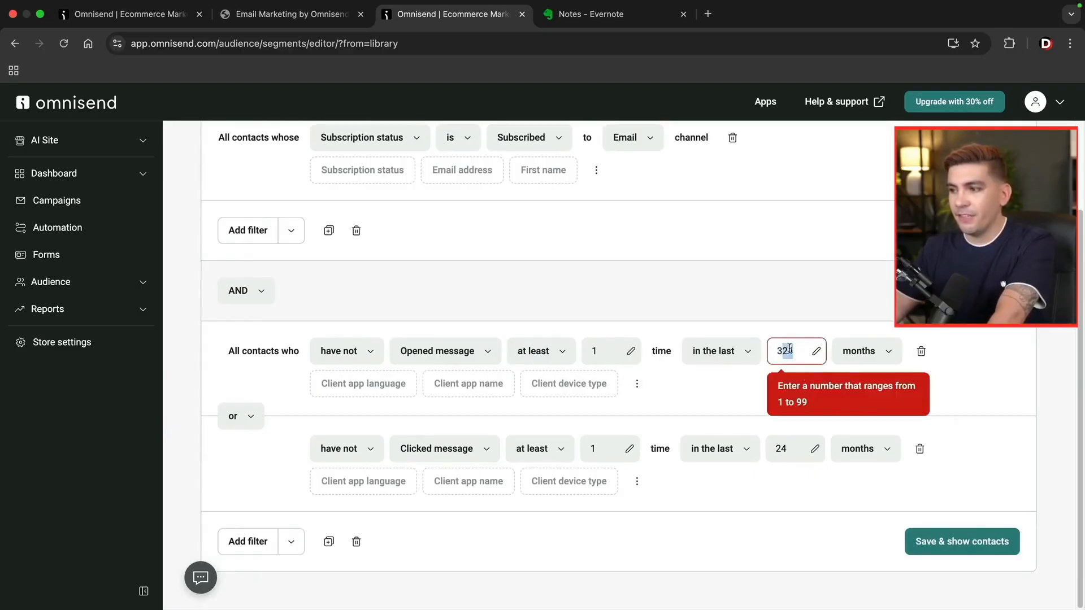
key("BackSpace")
double_click(791, 458)
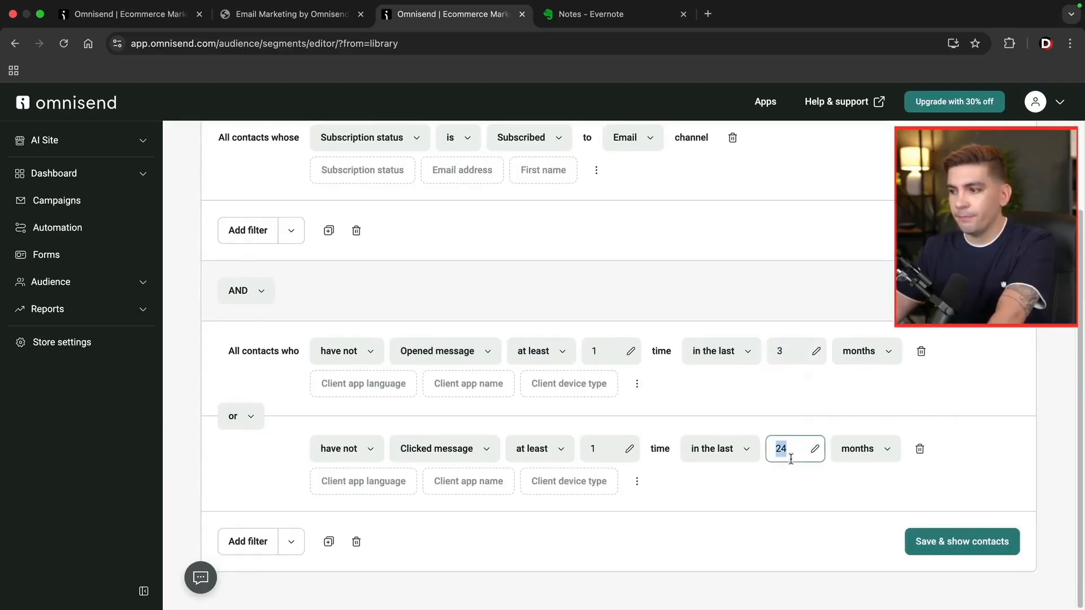
left_click(920, 452)
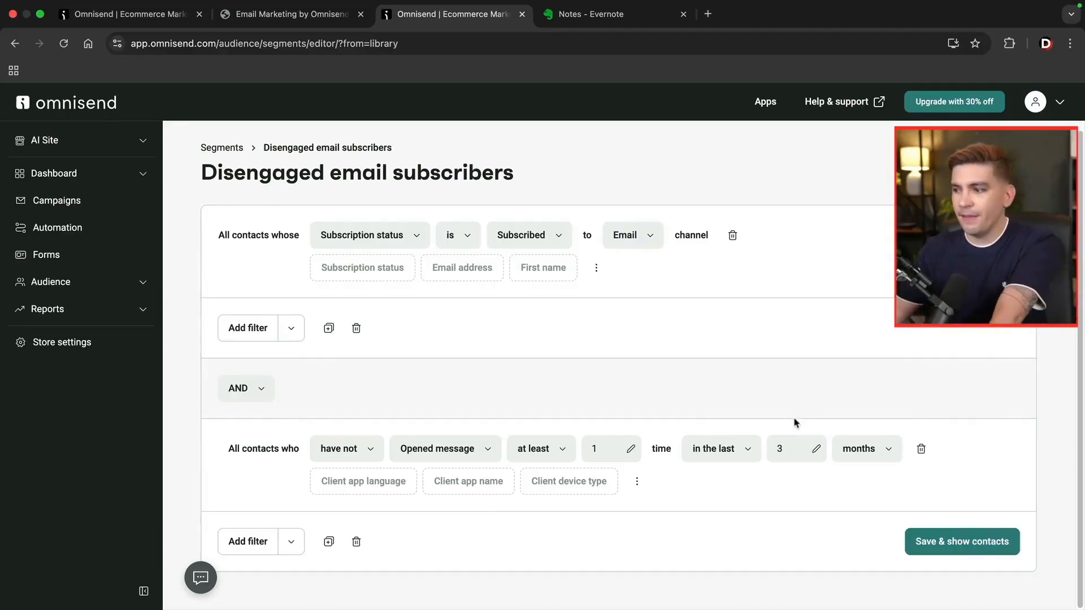
Save the segment as Disengaged email subscribers and return to the Segments list.
left_click(943, 544)
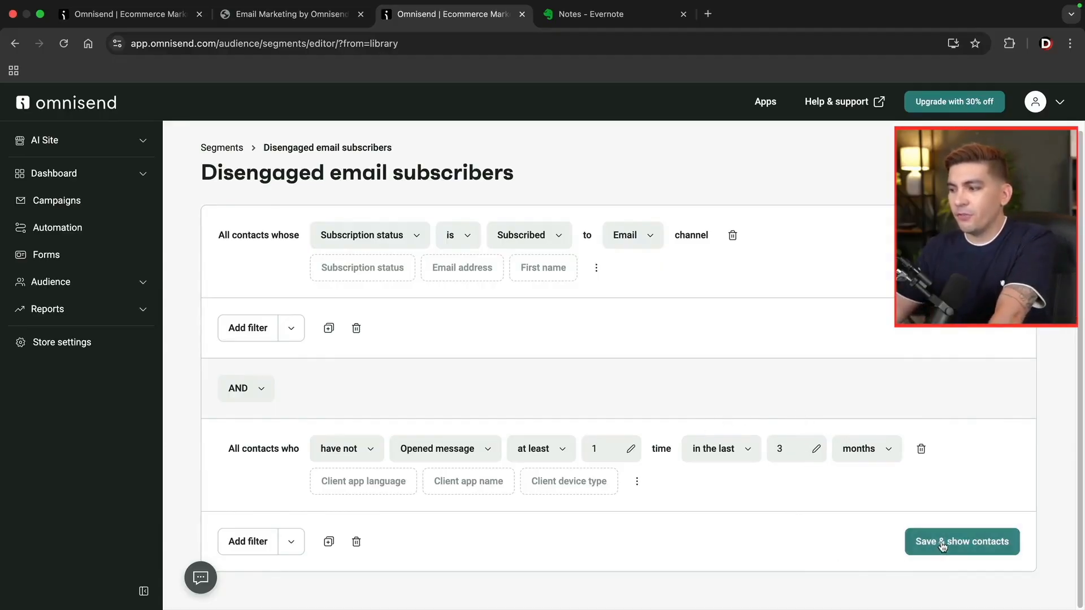
left_click(701, 383)
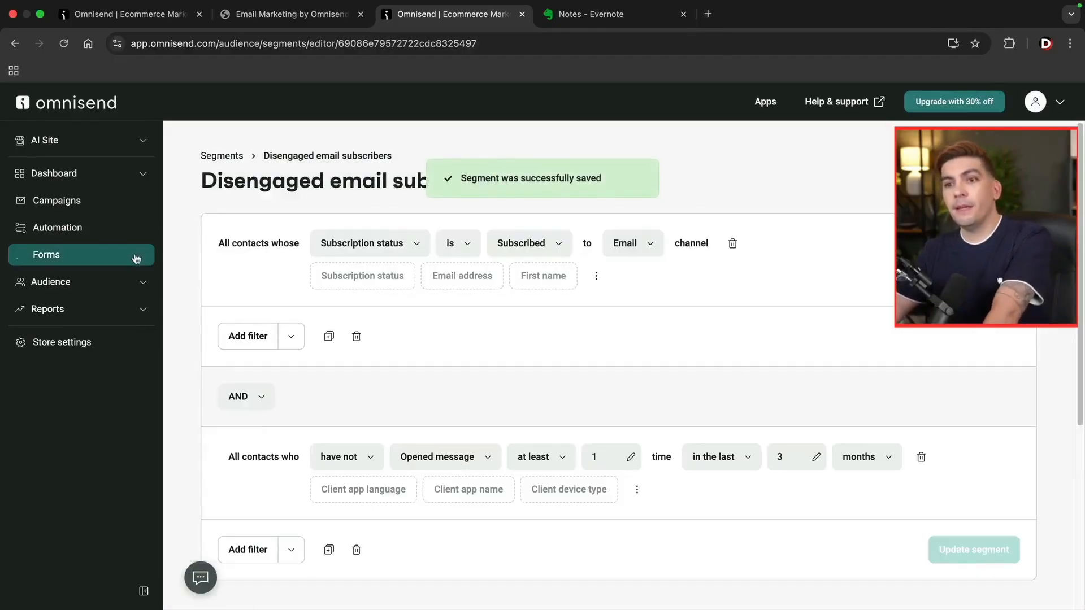
left_click(91, 281)
left_click(77, 332)
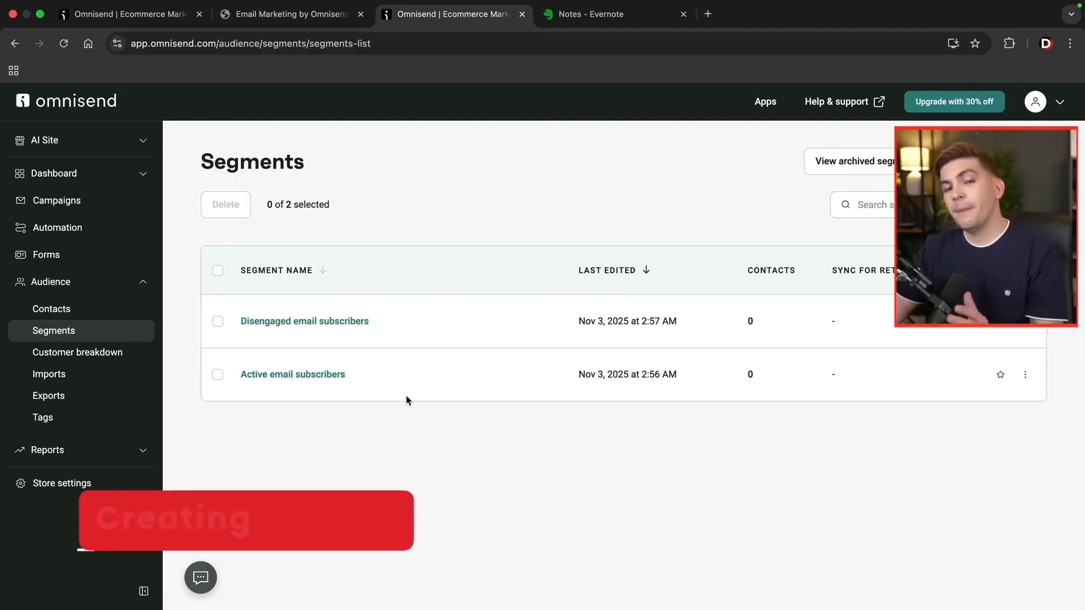
Go to Forms and browse the library of other form types.
left_click(68, 256)
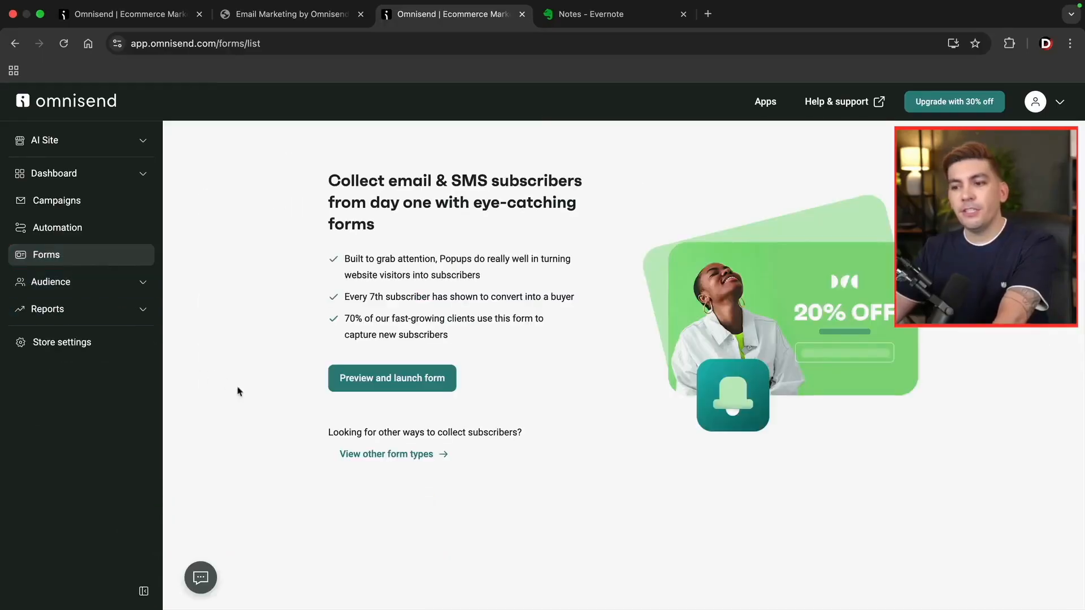
left_click(387, 460)
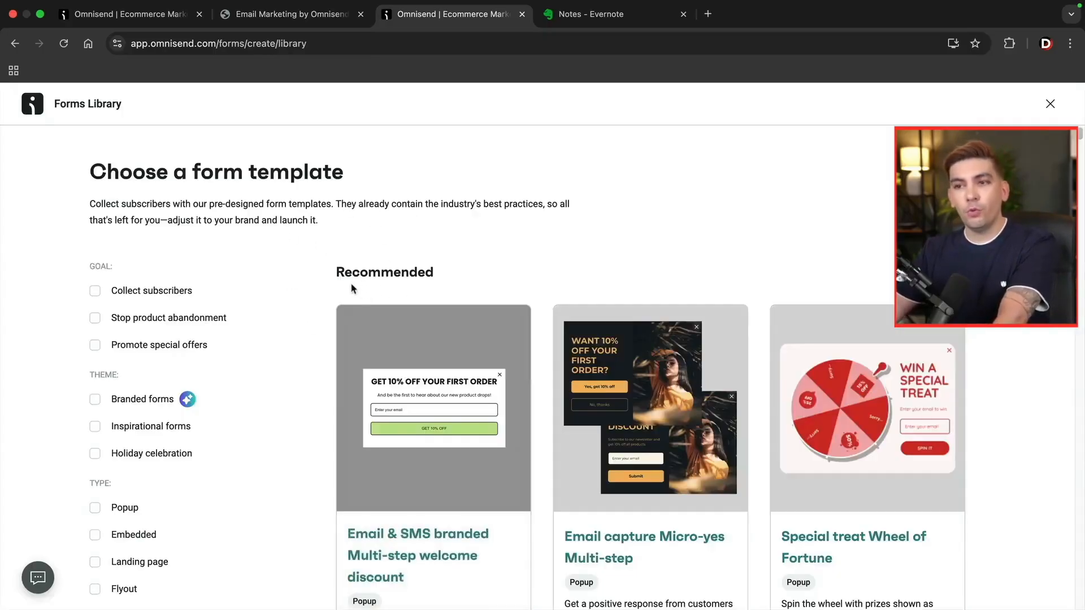
Browse the Forms Library and use the Email & SMS branded Multi-step welcome discount template.
scroll(348, 277, "down", 1)
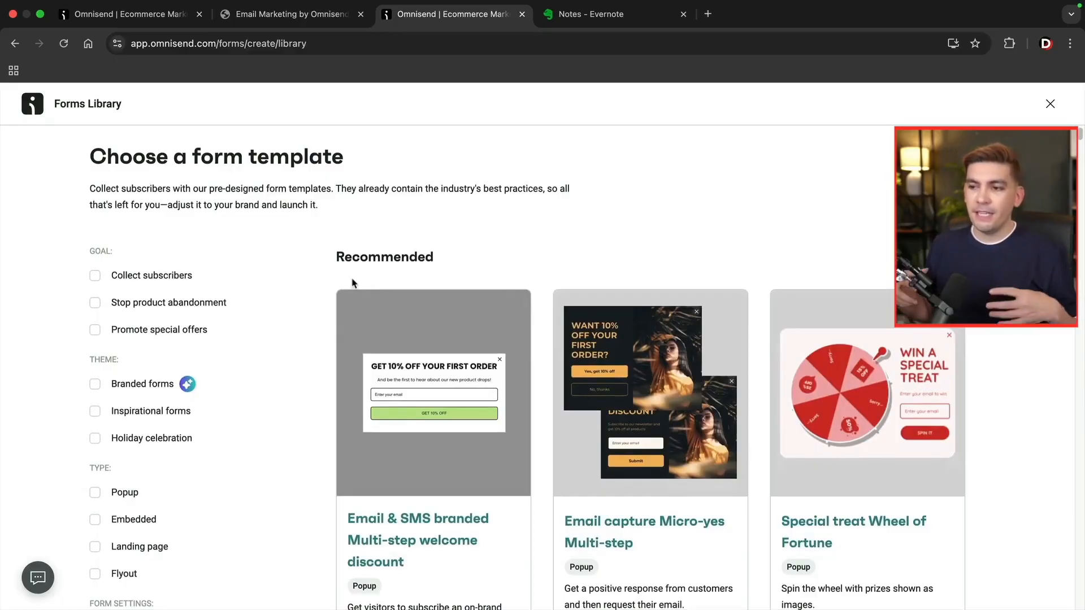
mouse_move(347, 286)
scroll(348, 285, "down", 2)
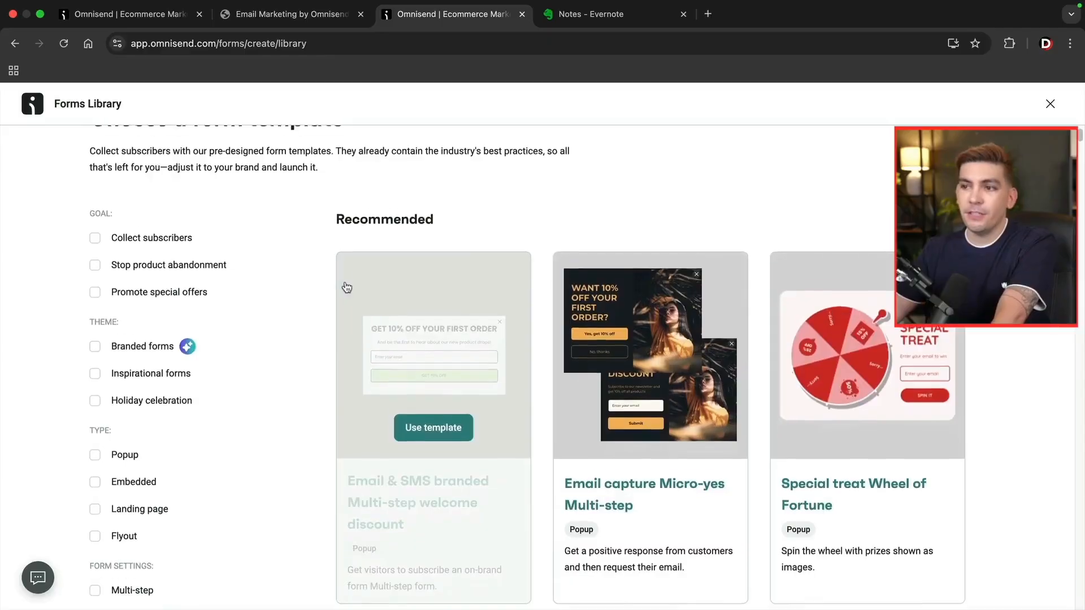
scroll(345, 287, "down", 2)
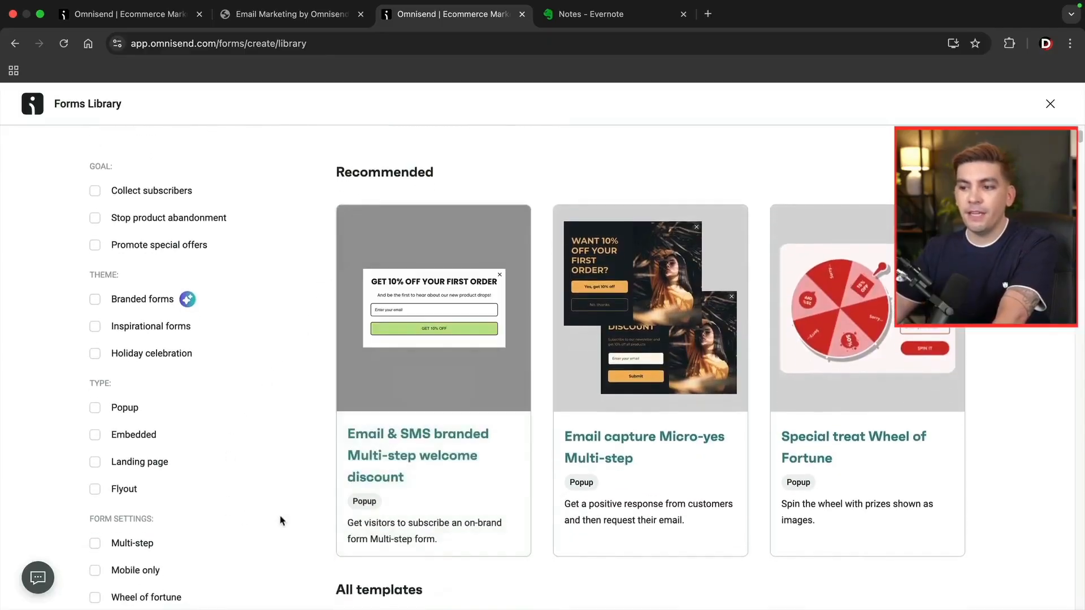
mouse_move(395, 469)
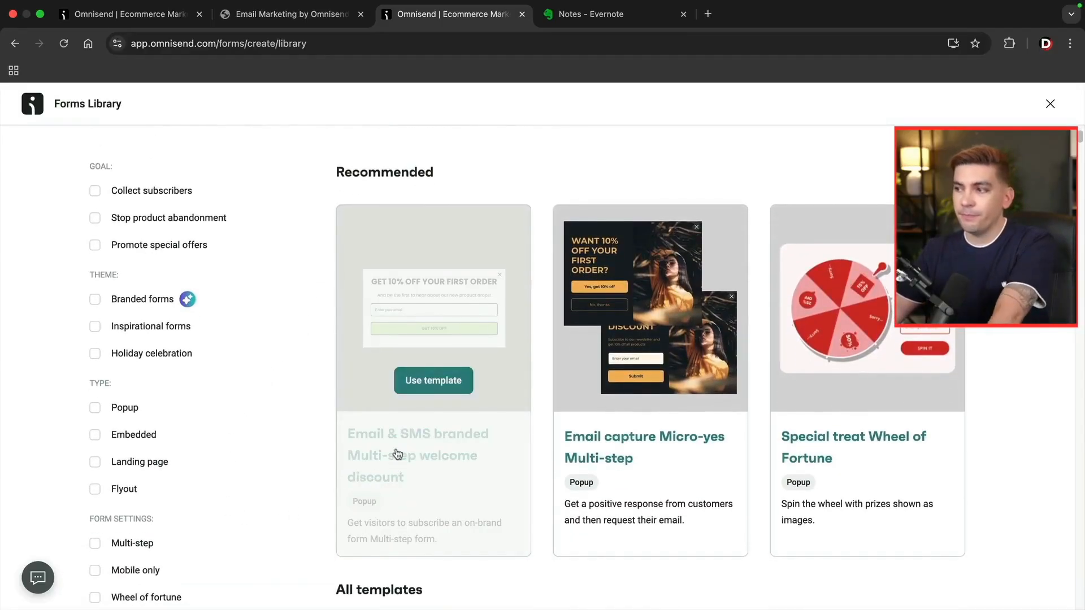
mouse_move(838, 456)
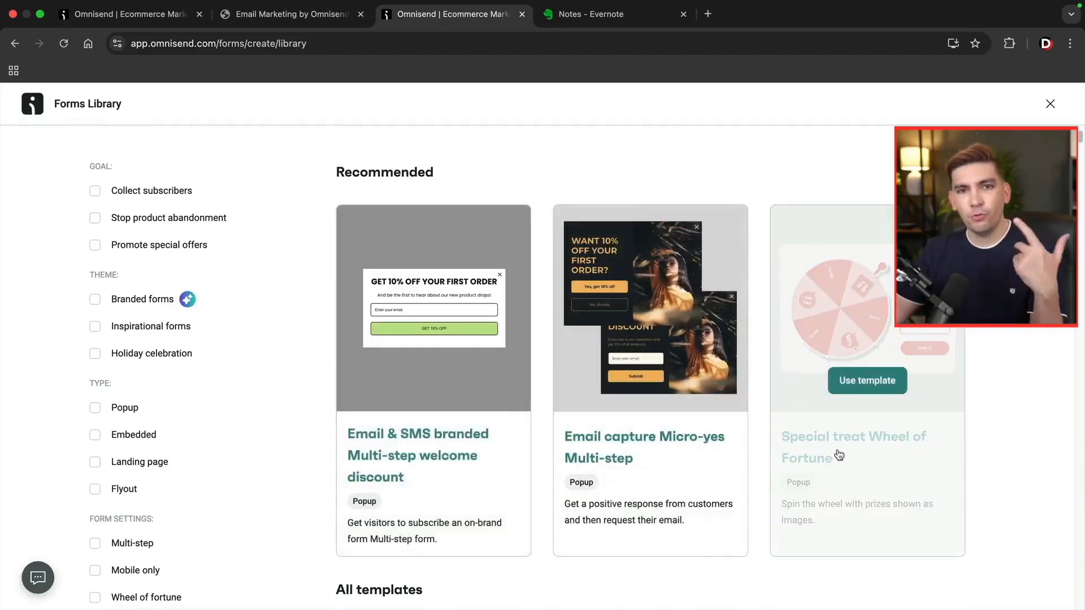
scroll(838, 456, "down", 5)
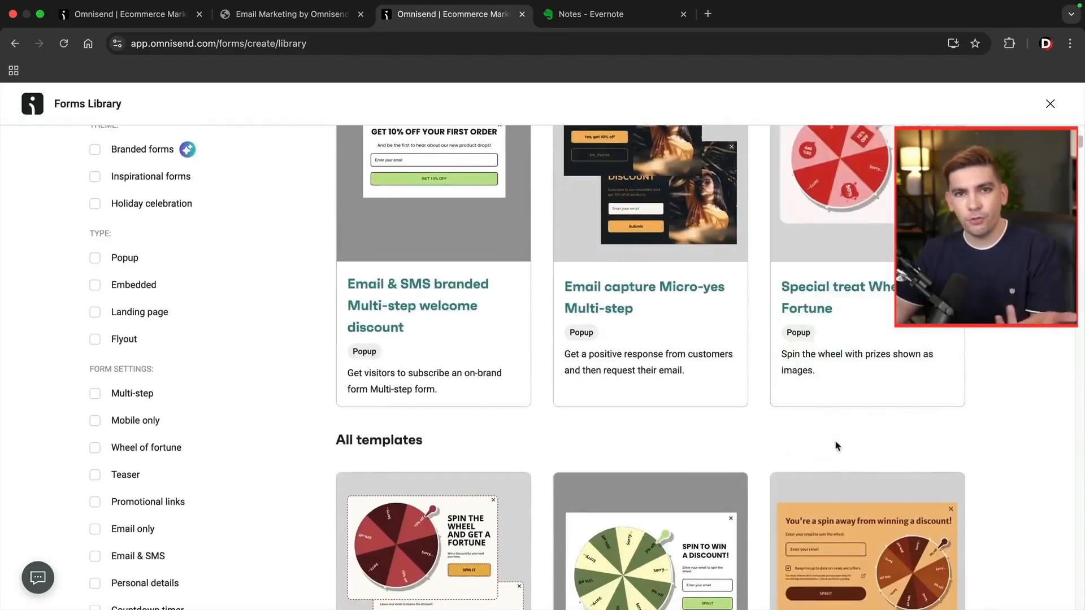
scroll(837, 447, "down", 6)
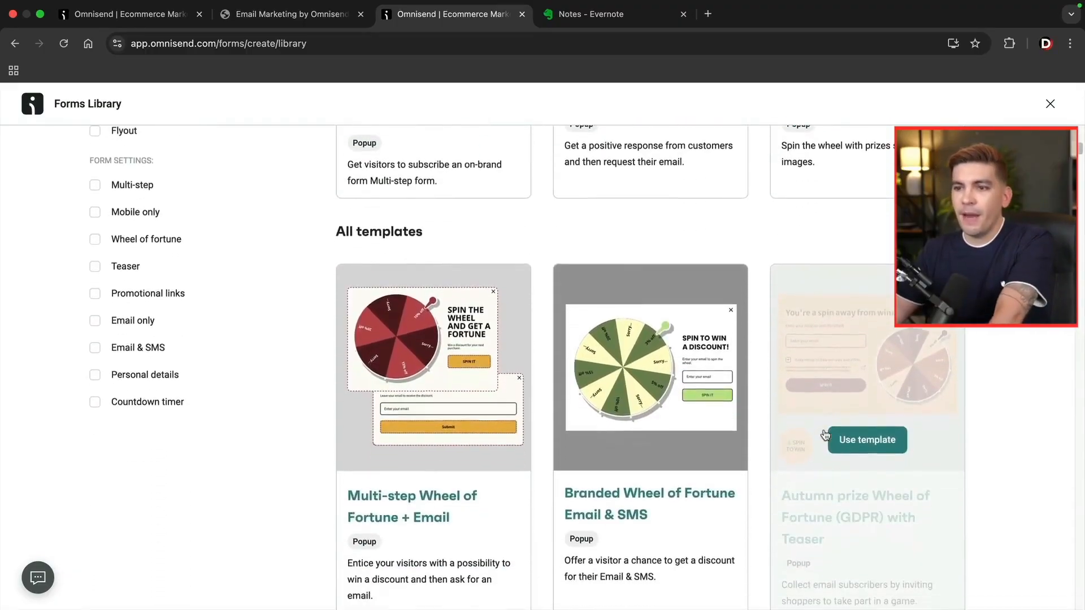
scroll(826, 434, "down", 13)
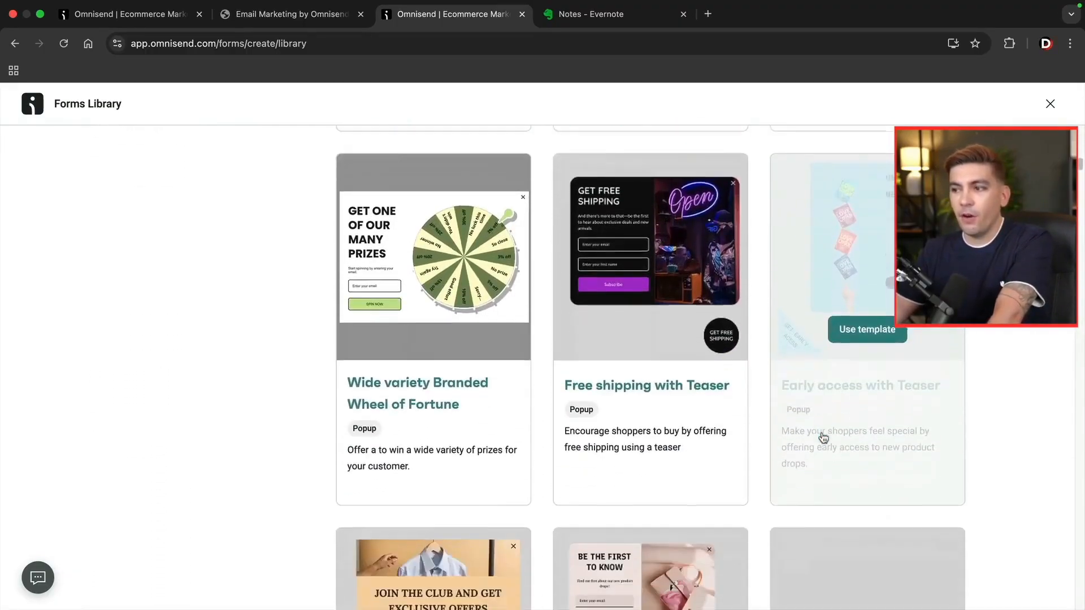
scroll(825, 438, "down", 9)
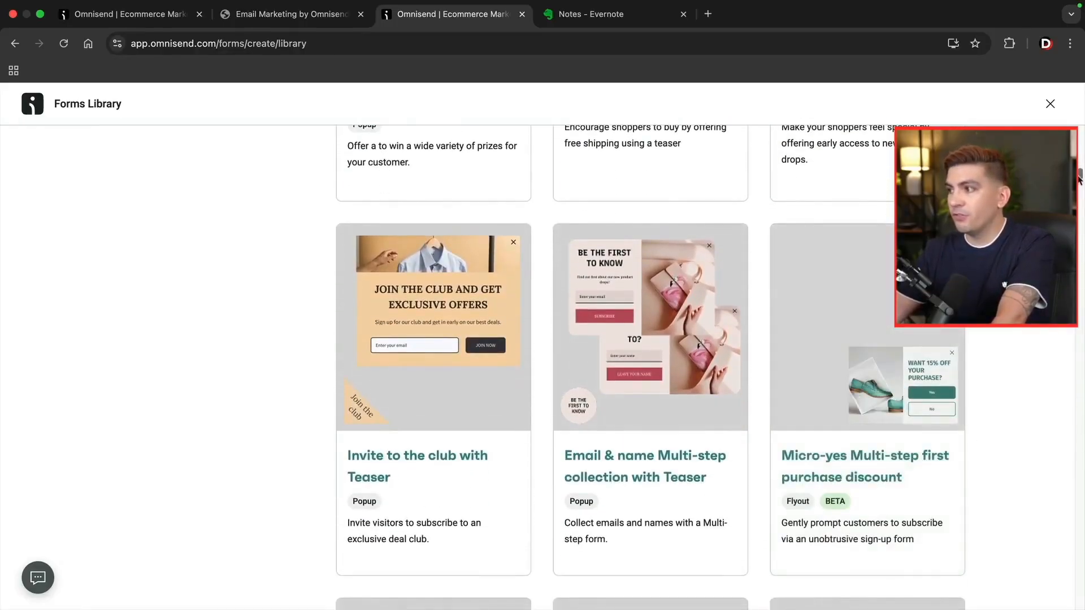
left_click_drag(1081, 175, 1082, 141)
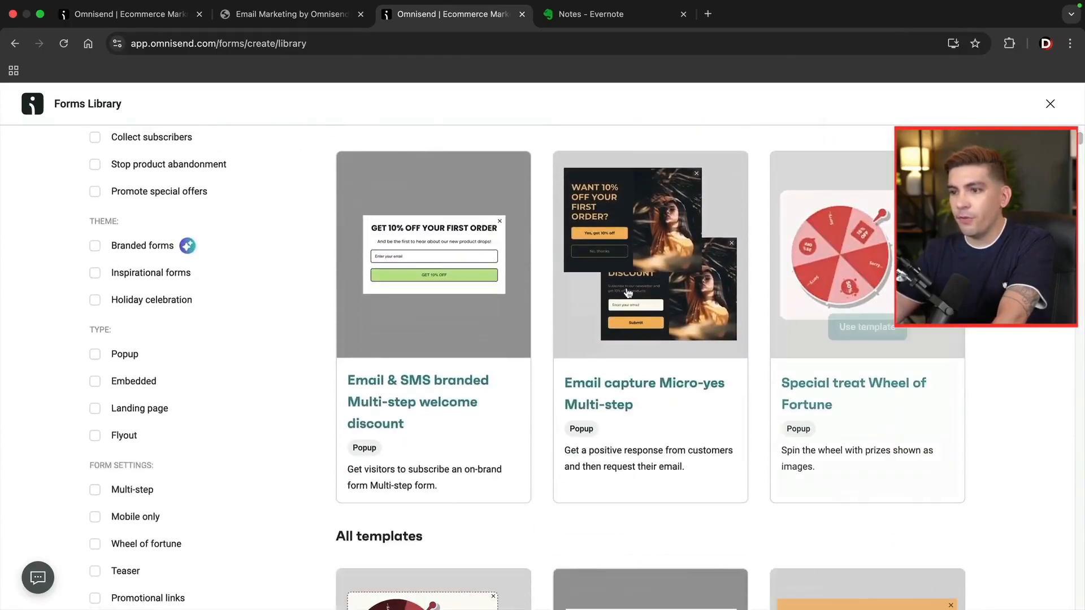
scroll(243, 418, "up", 1)
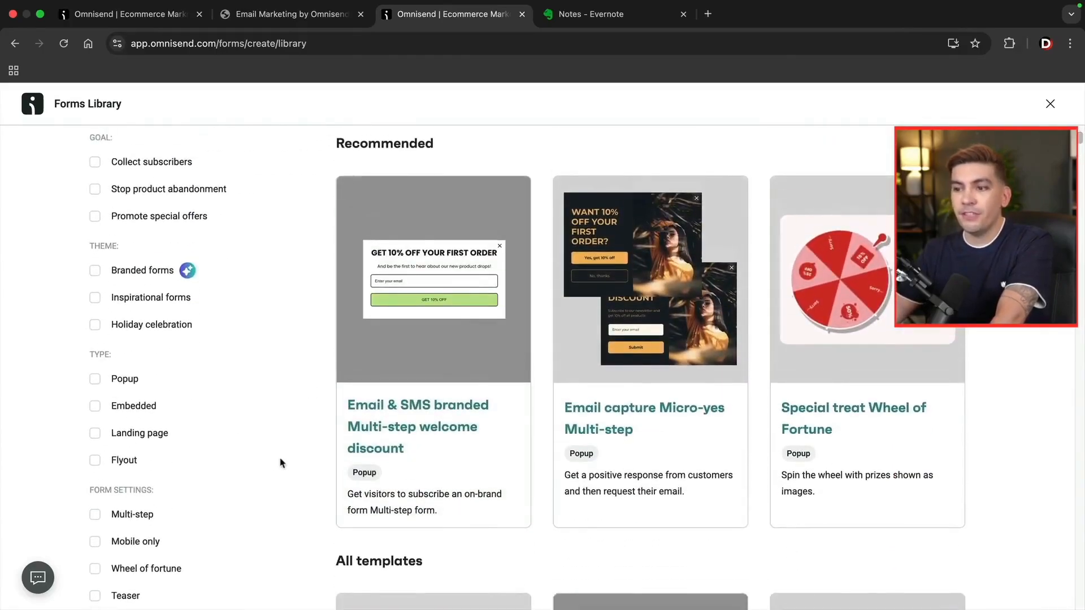
mouse_move(382, 438)
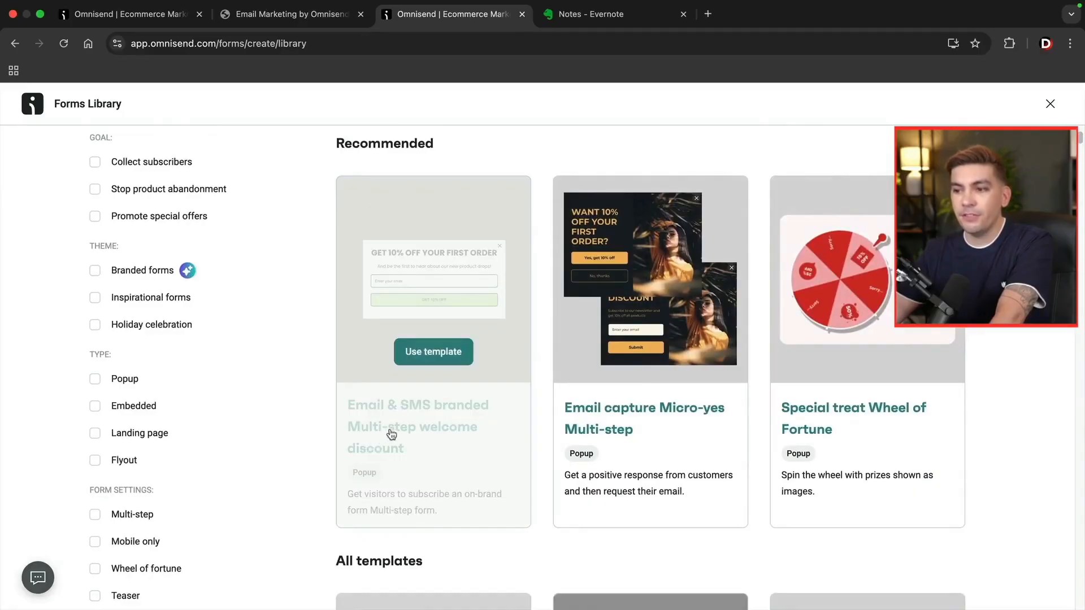
left_click(455, 352)
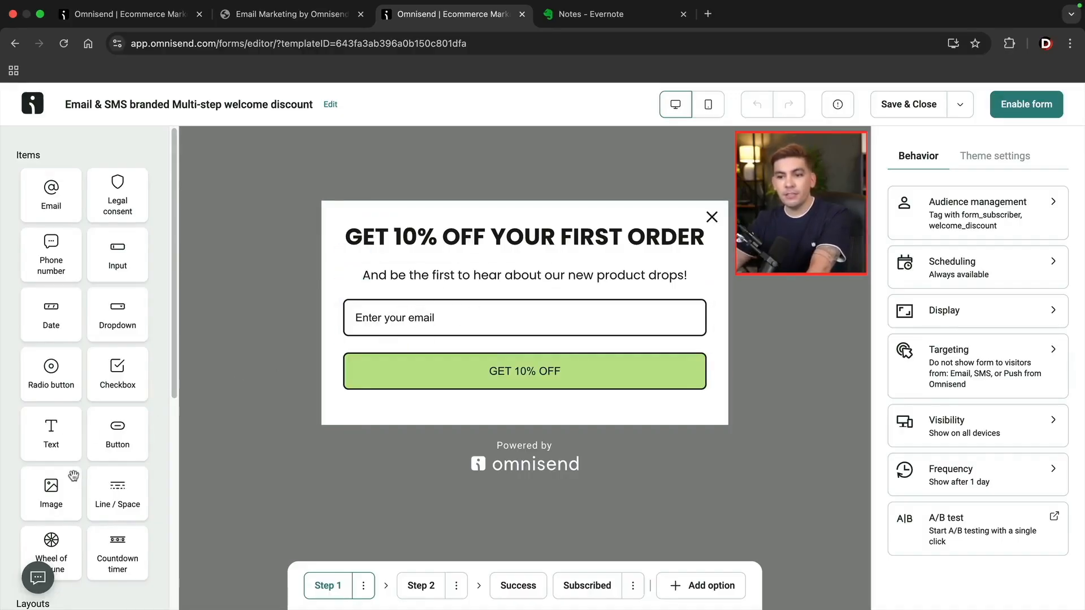
left_click_drag(48, 434, 496, 292)
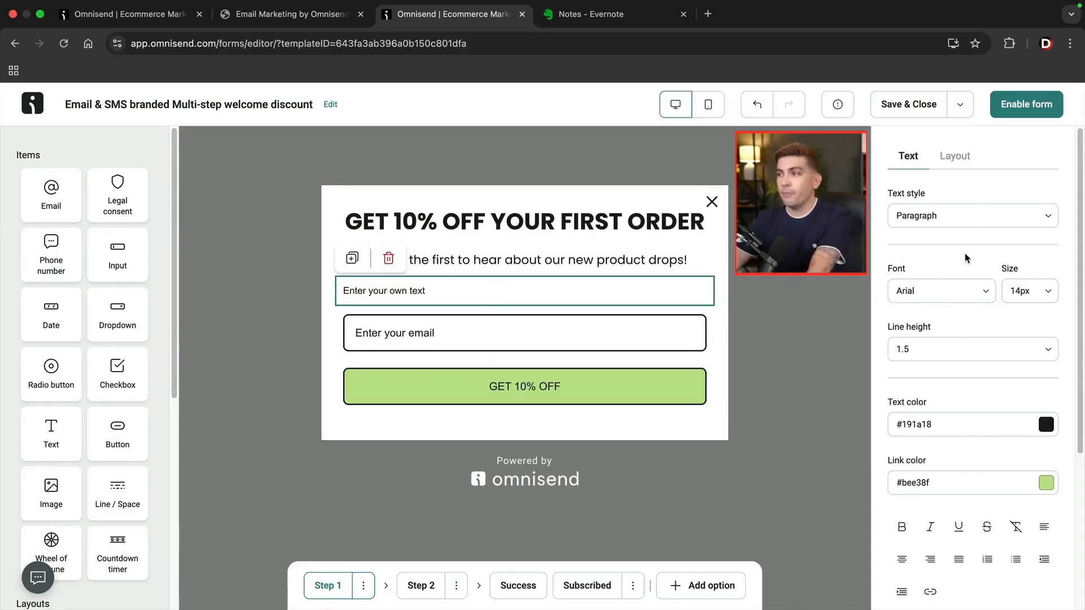
left_click(952, 157)
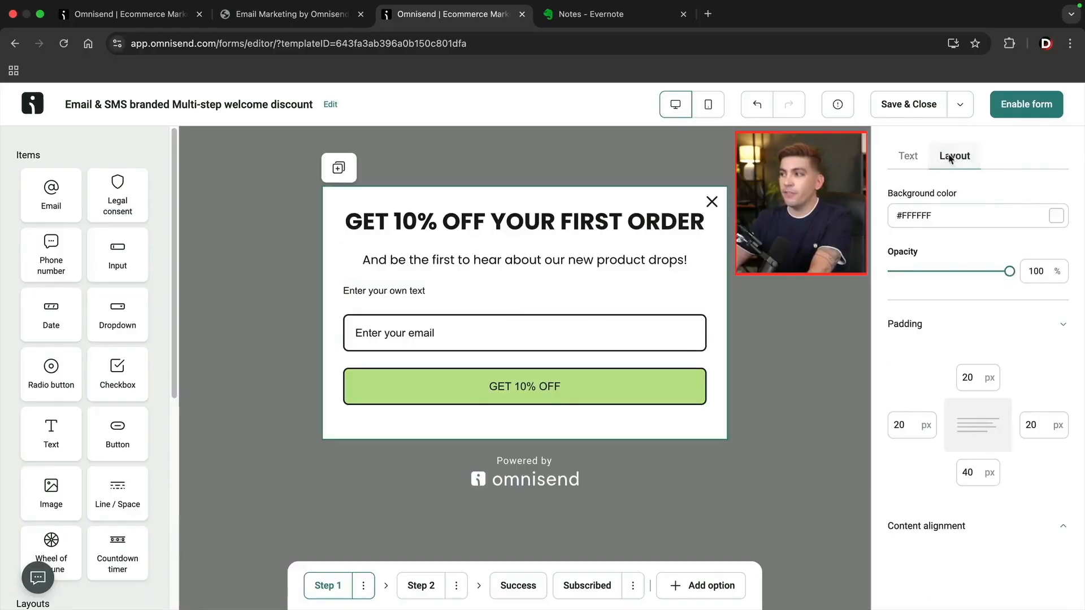
left_click(981, 378)
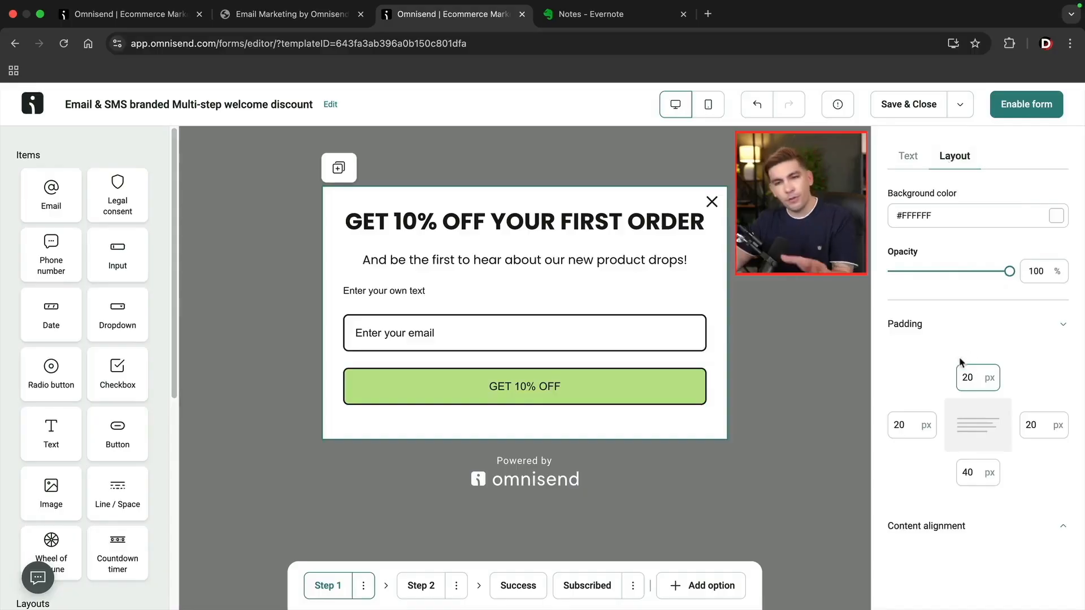
left_click(551, 287)
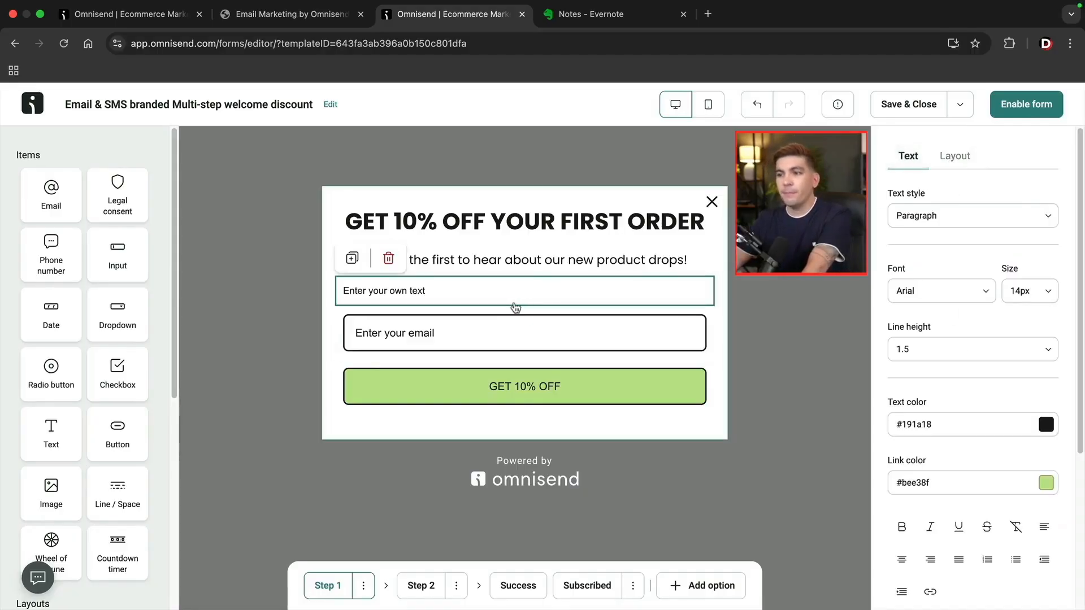
left_click(389, 259)
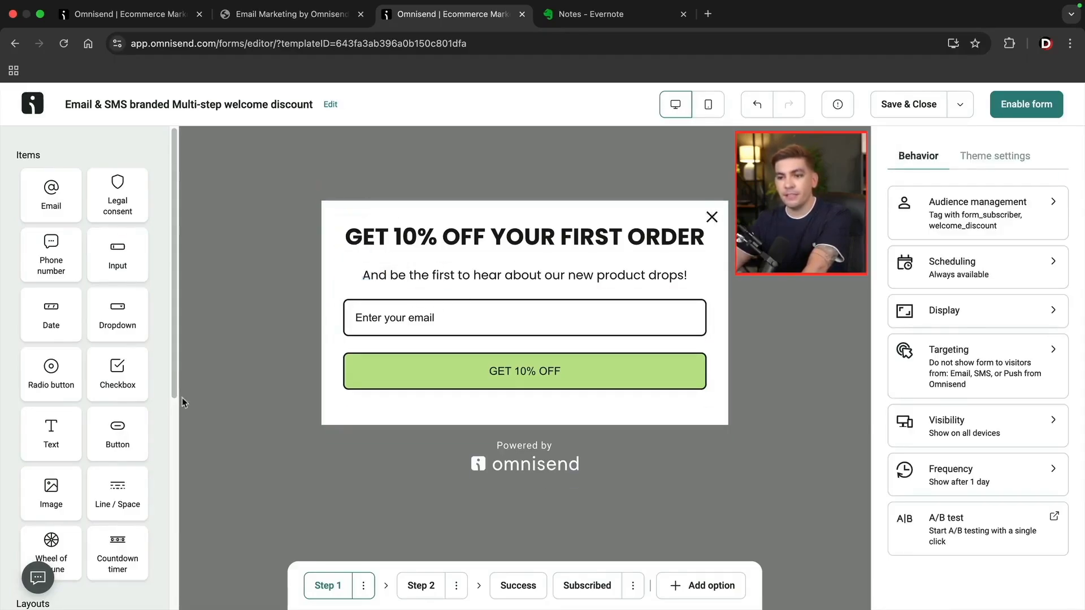
scroll(86, 433, "down", 6)
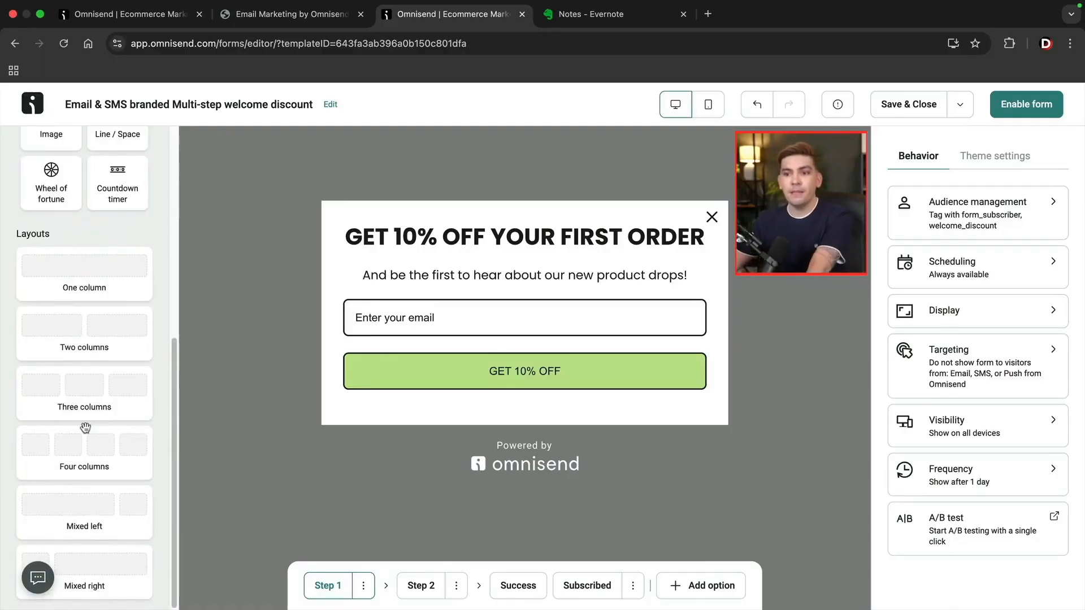
left_click_drag(113, 346, 438, 278)
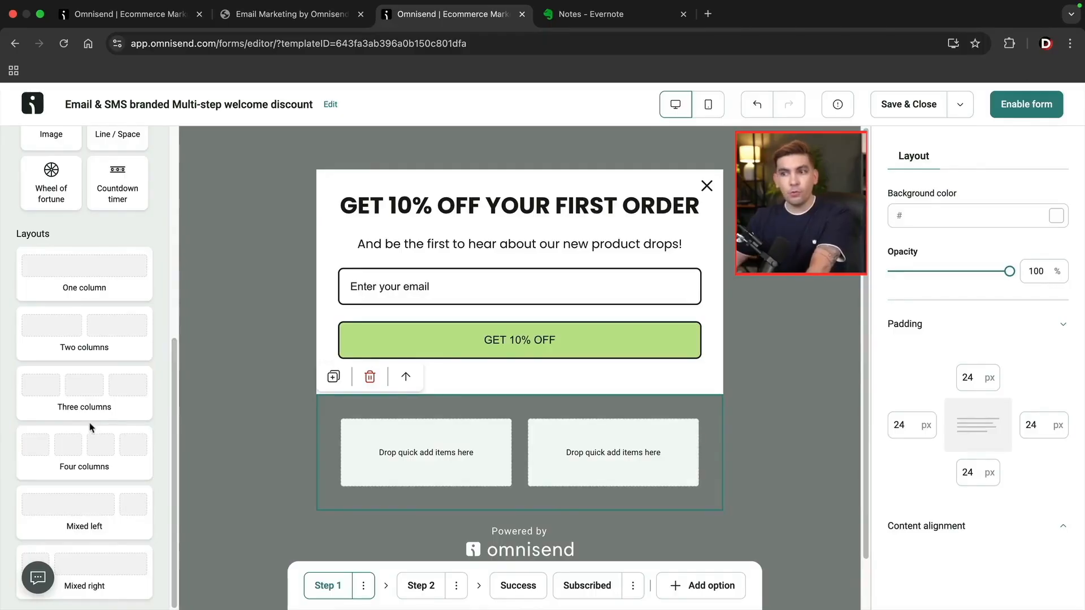
scroll(87, 424, "up", 7)
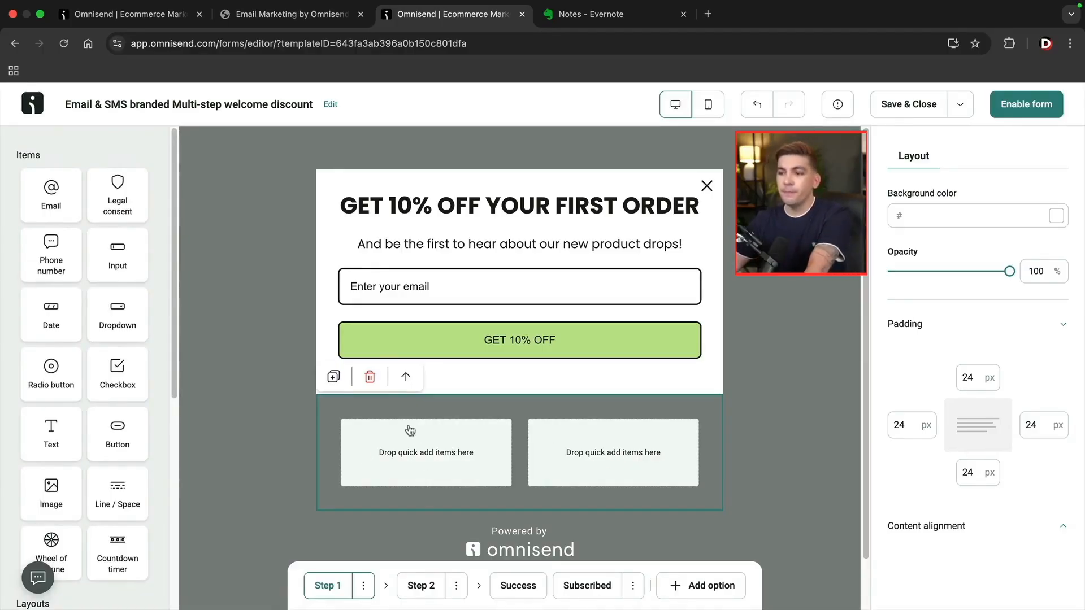
left_click(370, 377)
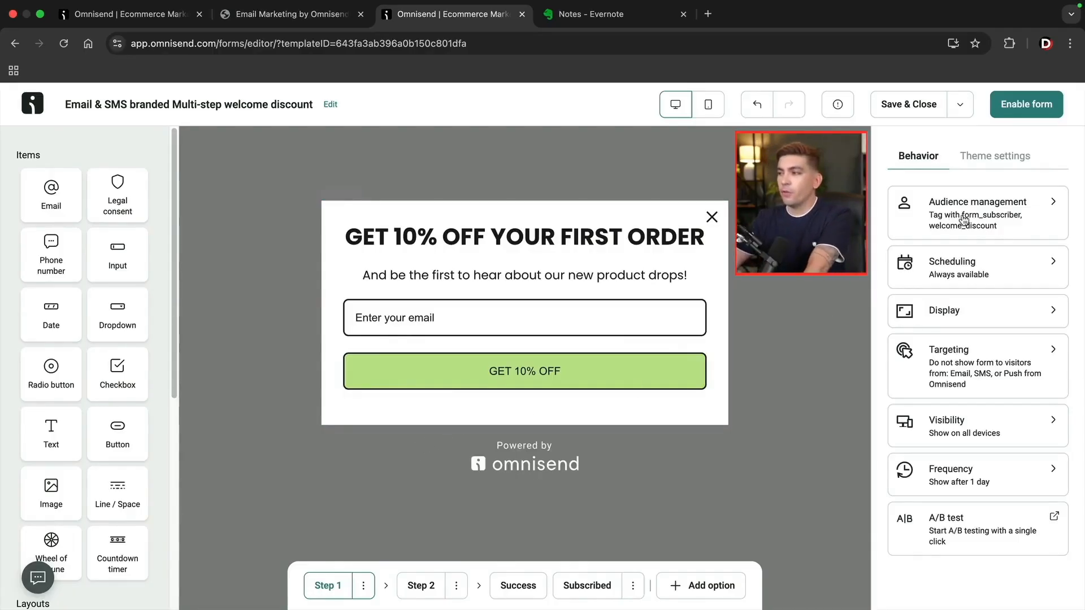
In Audience management, keep double opt-in off and add the wordpress tag to the form.
left_click(964, 220)
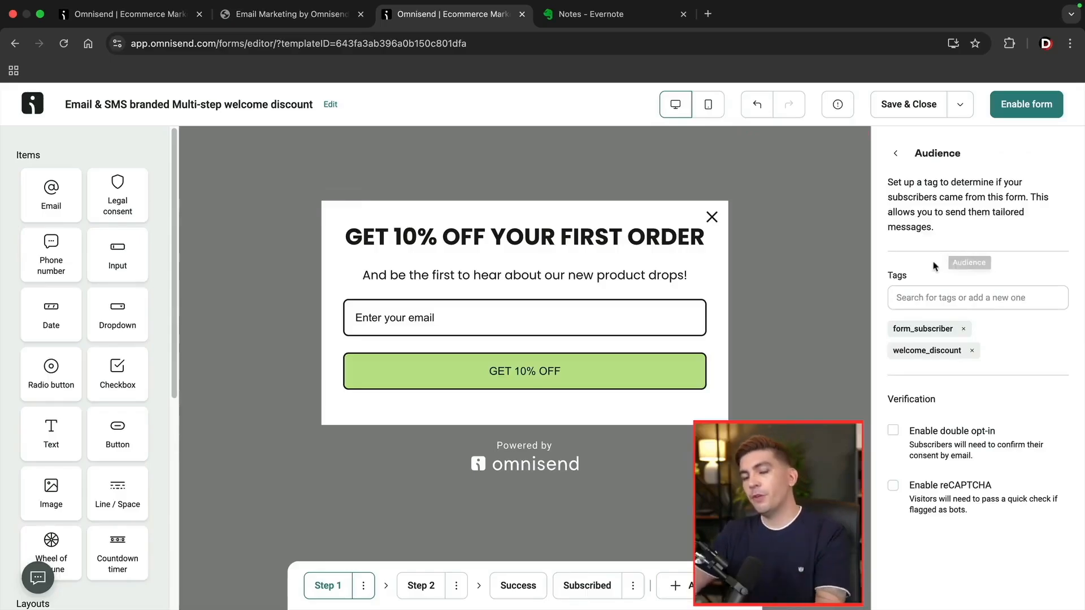
left_click(892, 431)
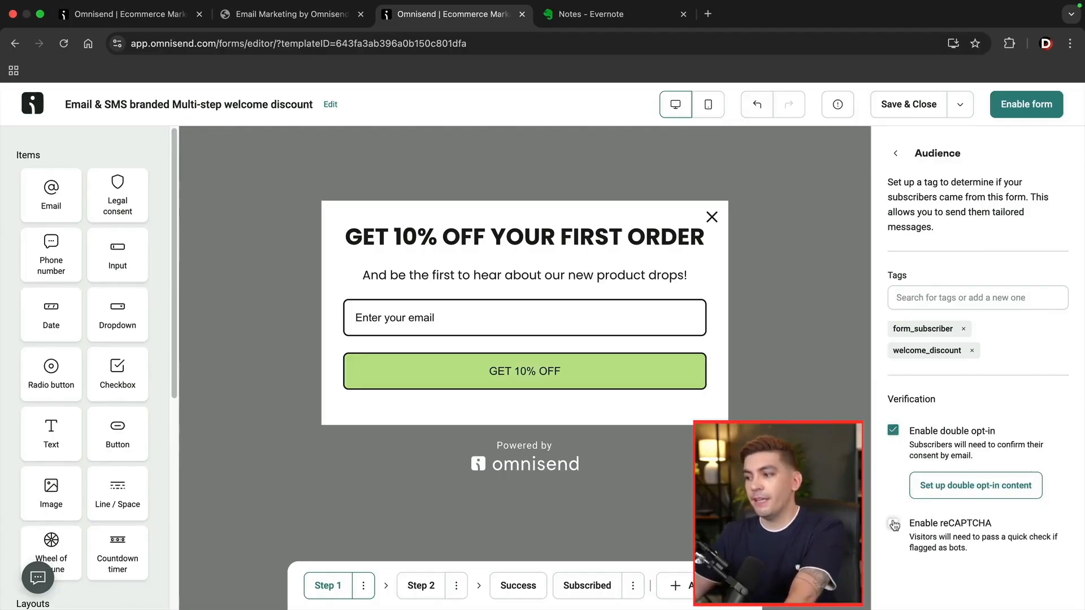
left_click(893, 431)
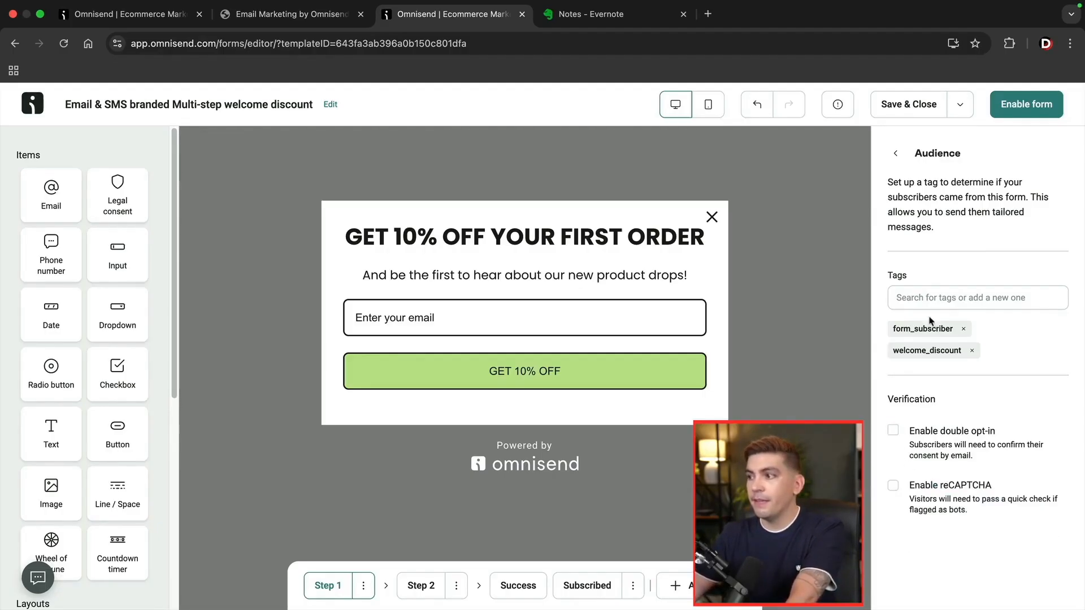
left_click(939, 294)
left_click(946, 328)
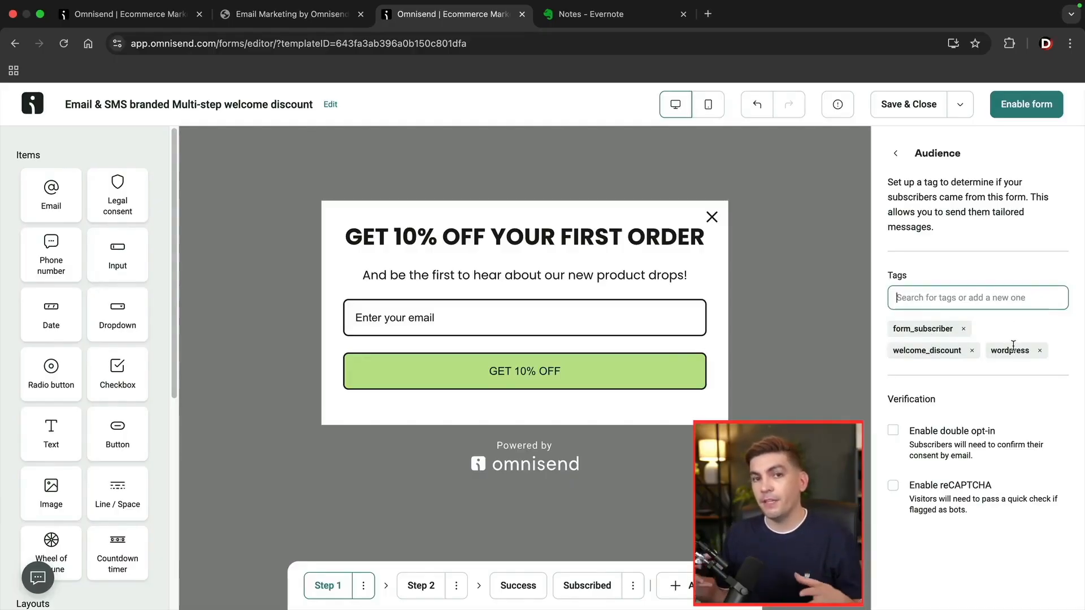
left_click(899, 157)
Keep the form's scheduling always available, clearing the trial start date.
left_click(968, 267)
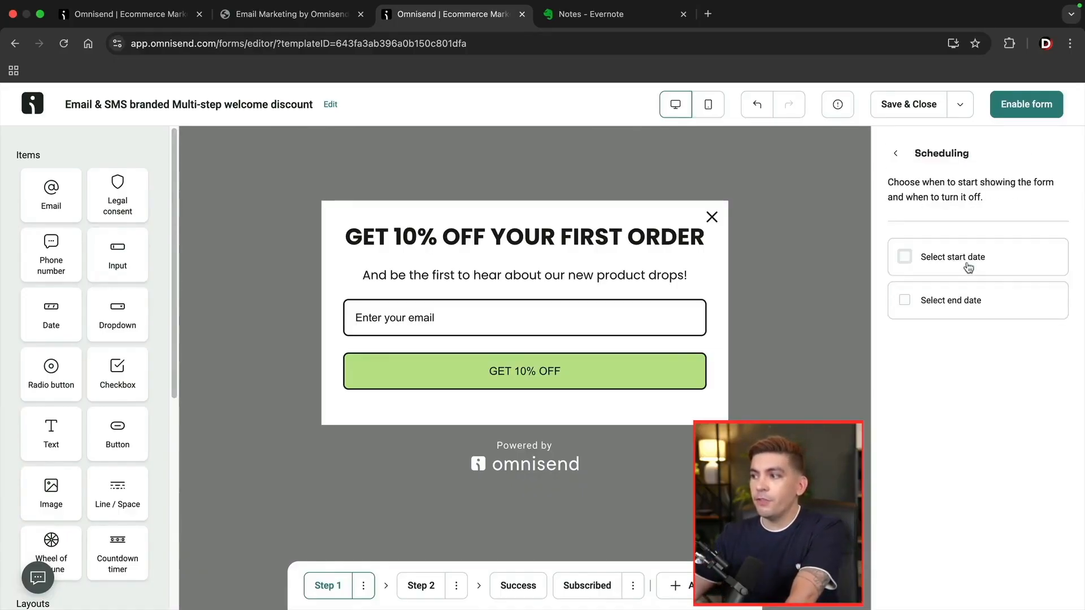
left_click(953, 258)
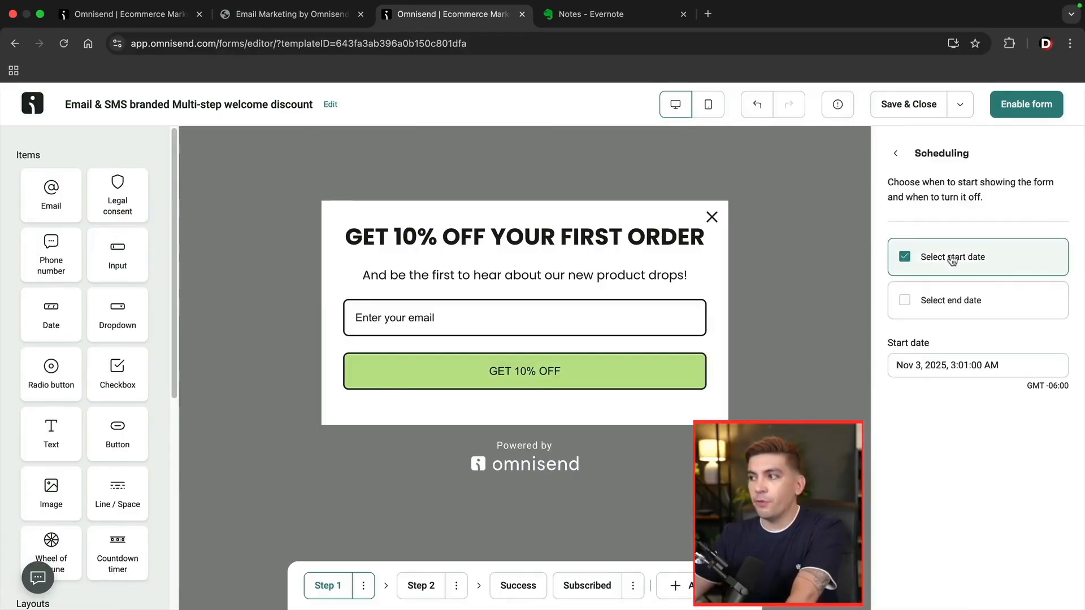
left_click(952, 260)
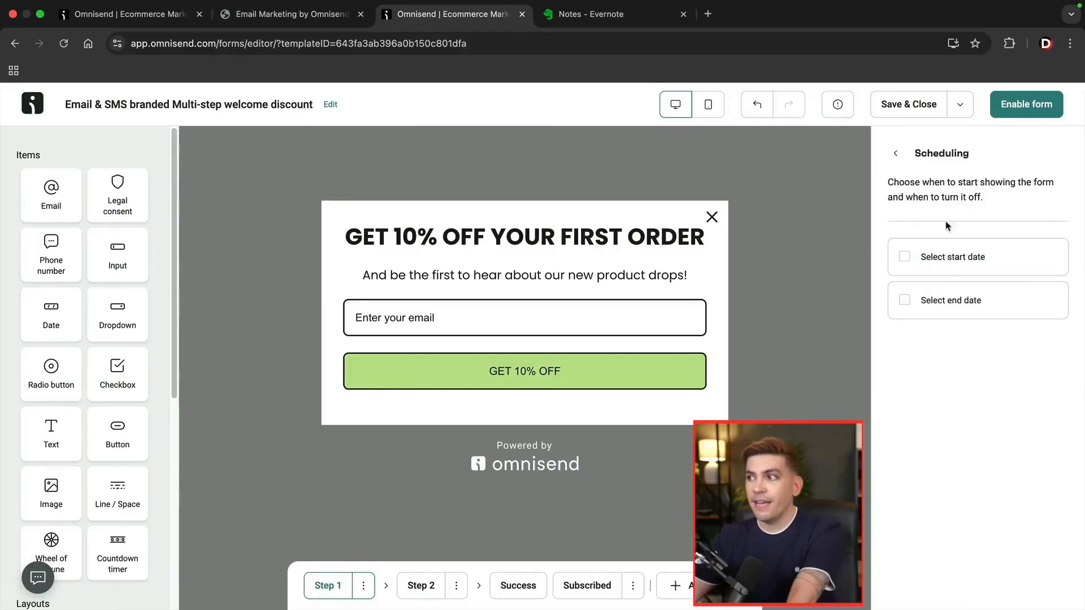
left_click(895, 153)
In Display settings, show the form after 5 seconds of time on page.
left_click(943, 311)
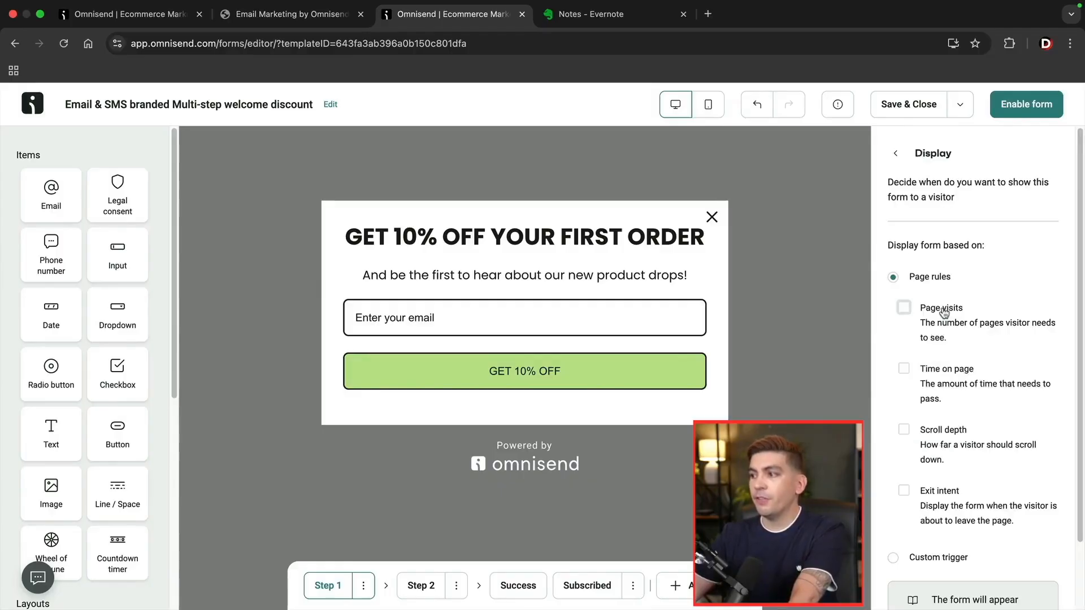
scroll(952, 318, "down", 1)
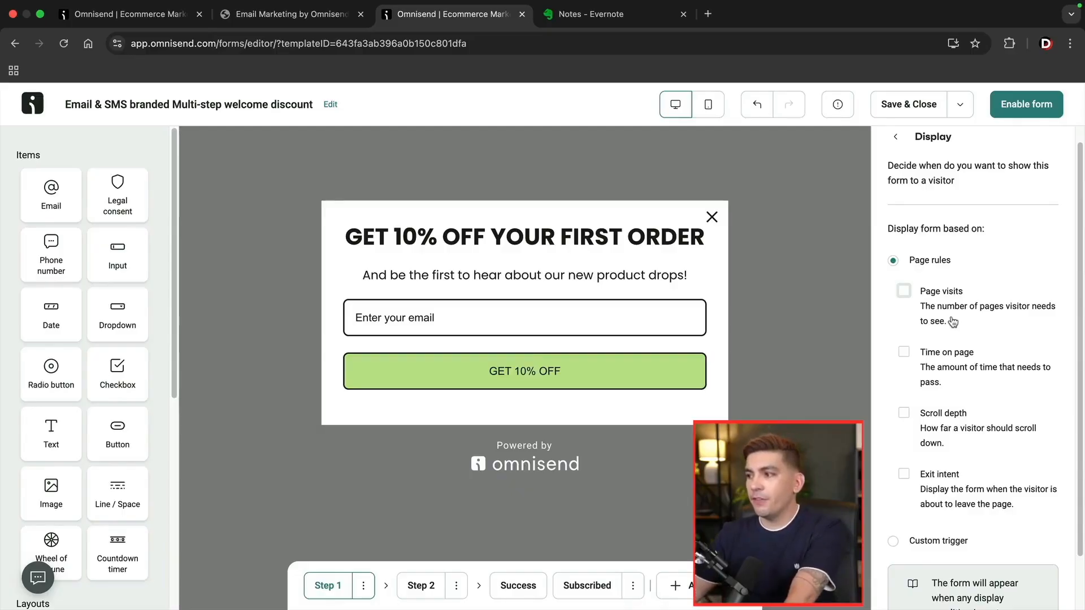
scroll(953, 321, "down", 3)
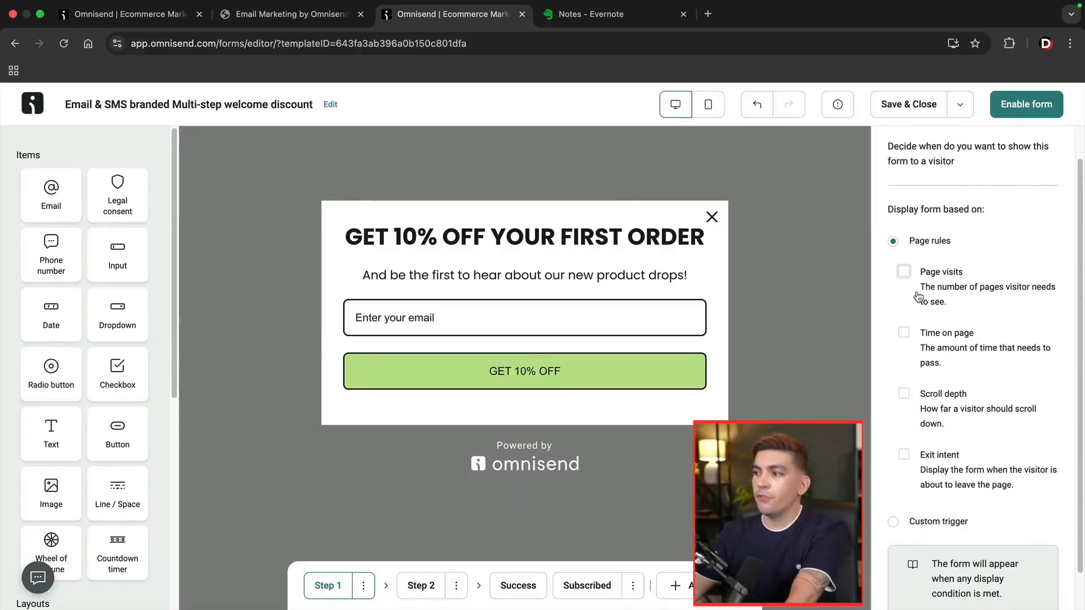
left_click(903, 333)
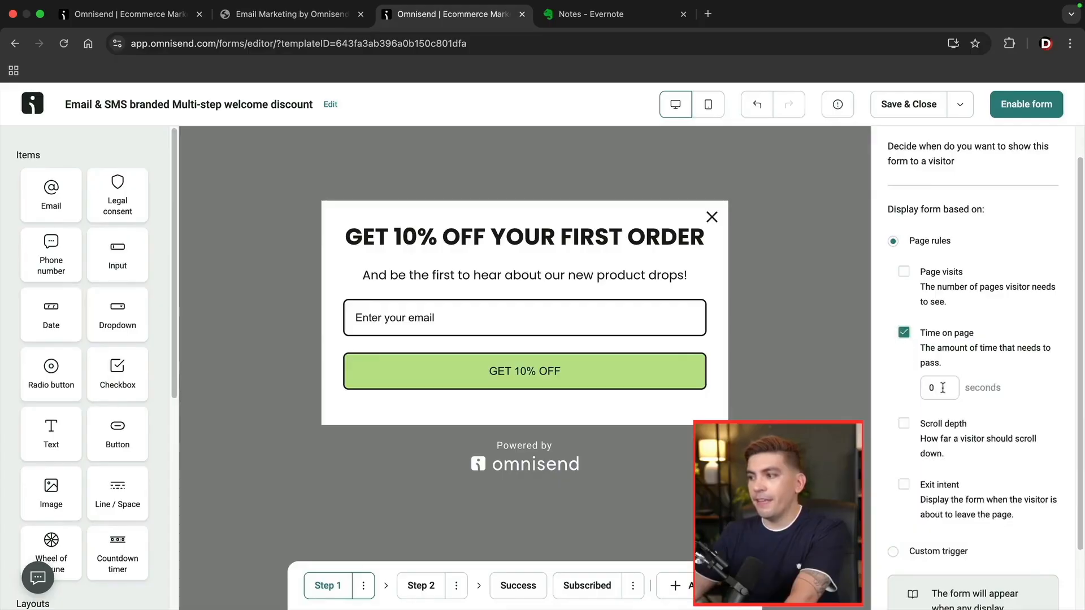
double_click(942, 387)
type("5")
left_click(903, 333)
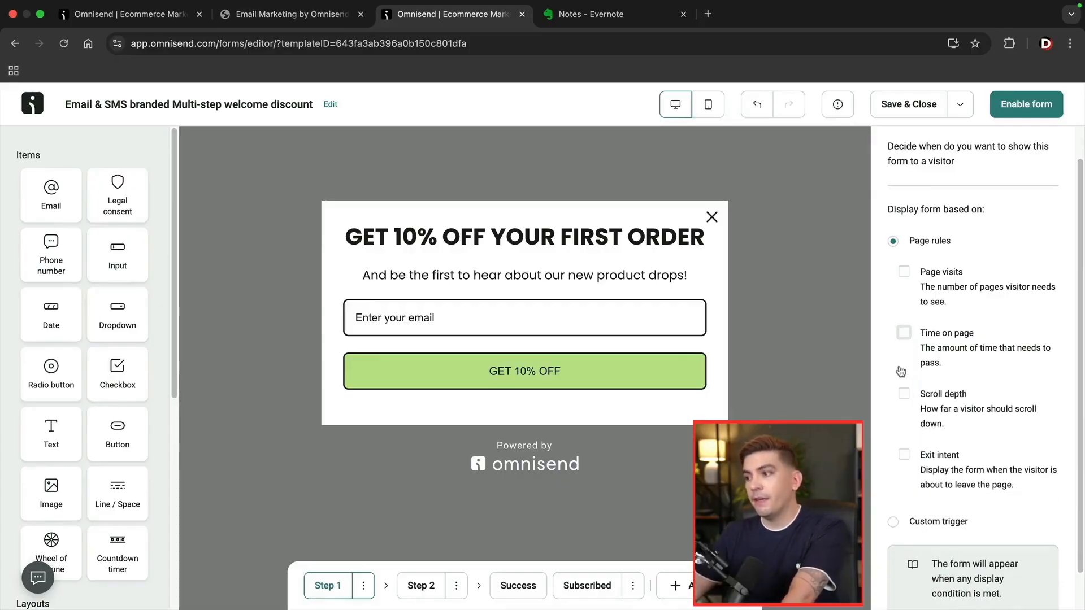
left_click(904, 332)
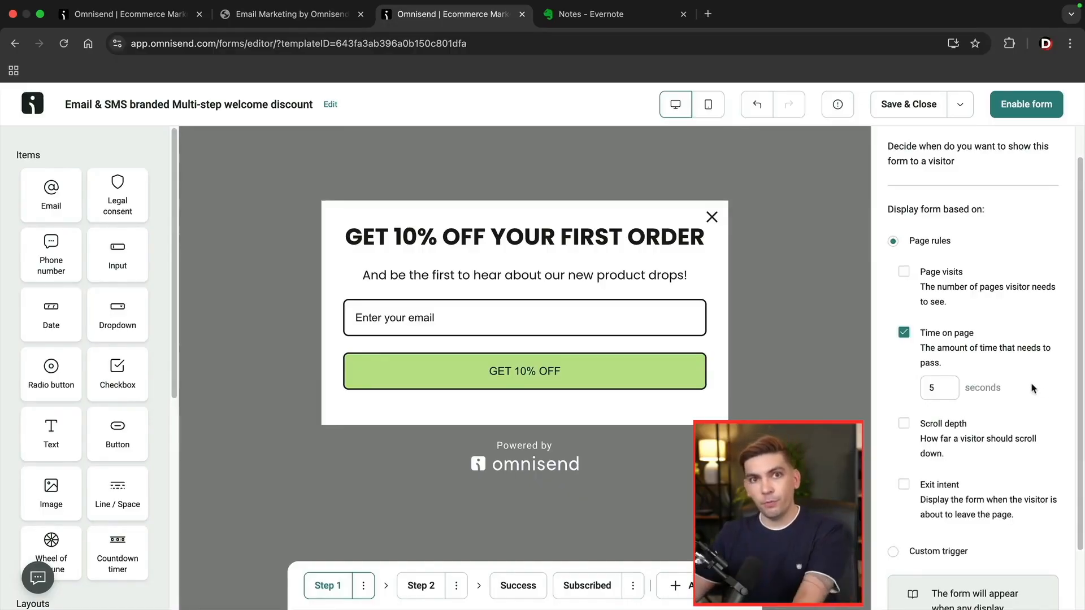
scroll(1024, 390, "down", 2)
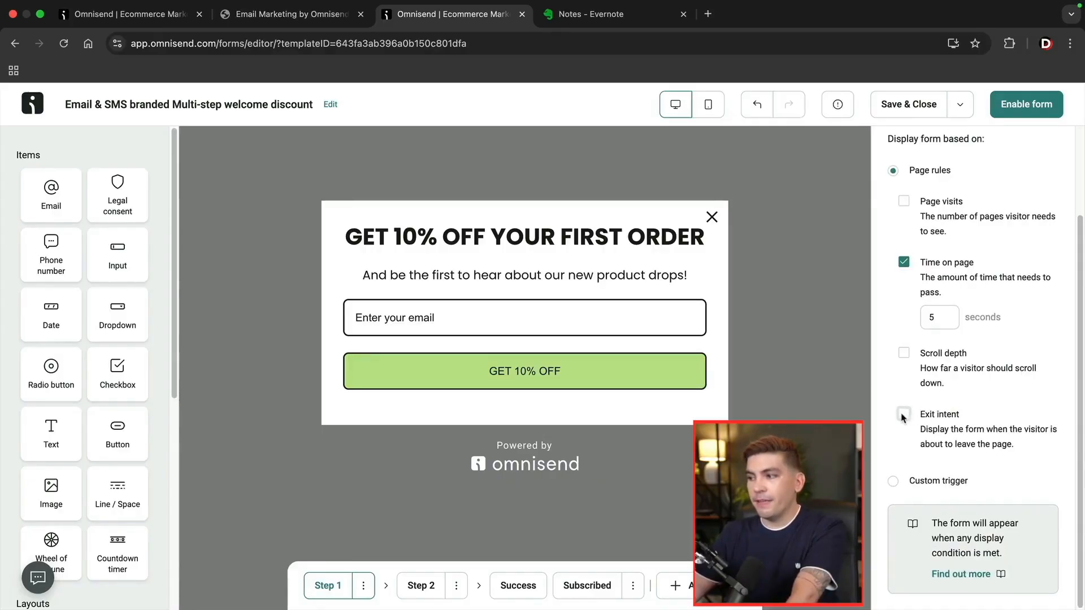
left_click(903, 353)
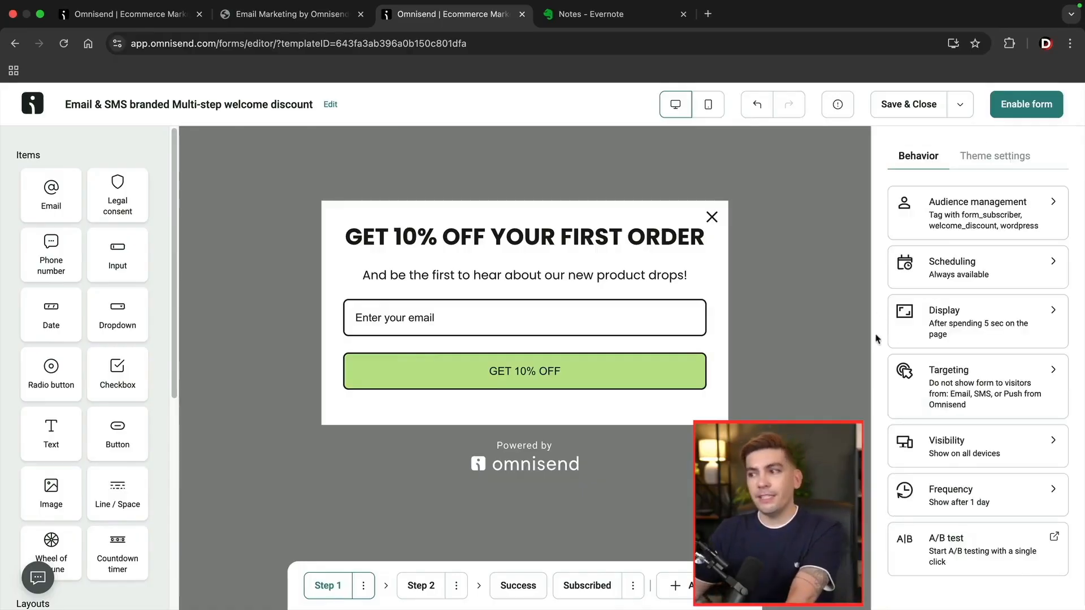
left_click(943, 388)
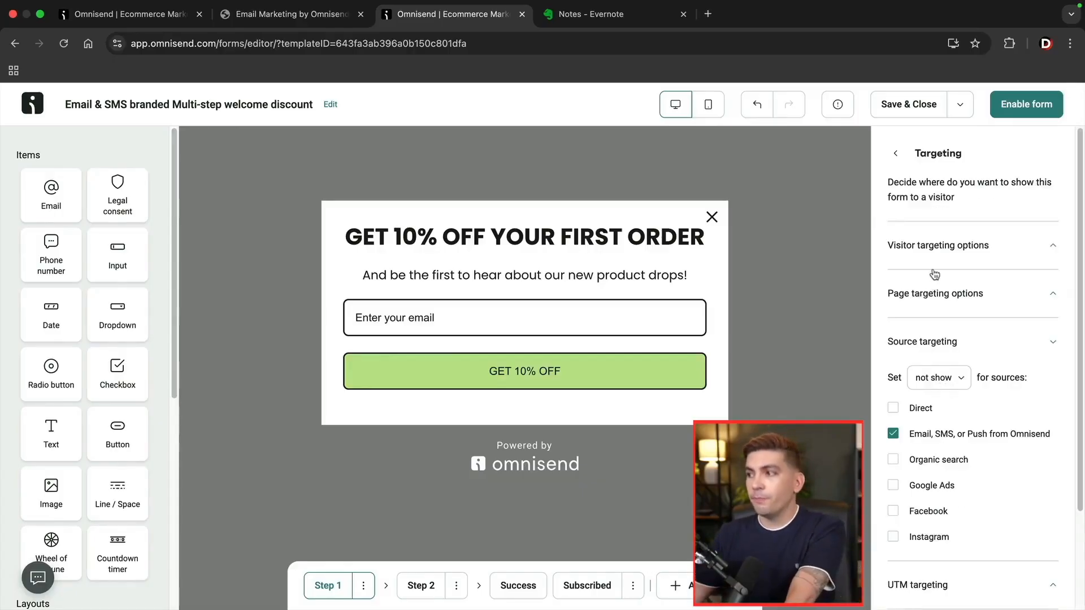
left_click(942, 250)
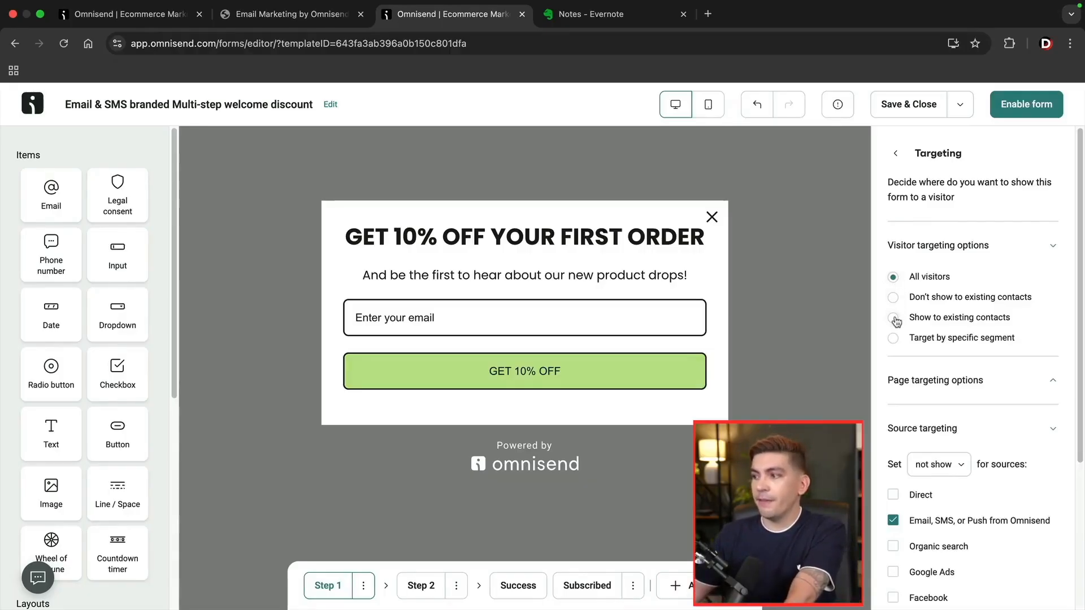
left_click(893, 339)
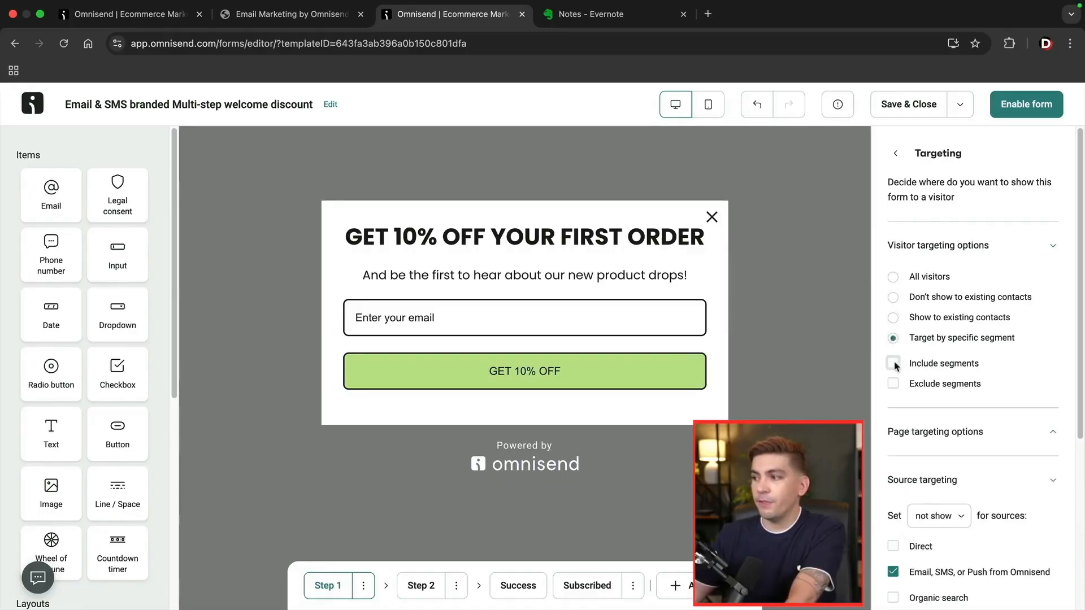
left_click(893, 363)
left_click(909, 381)
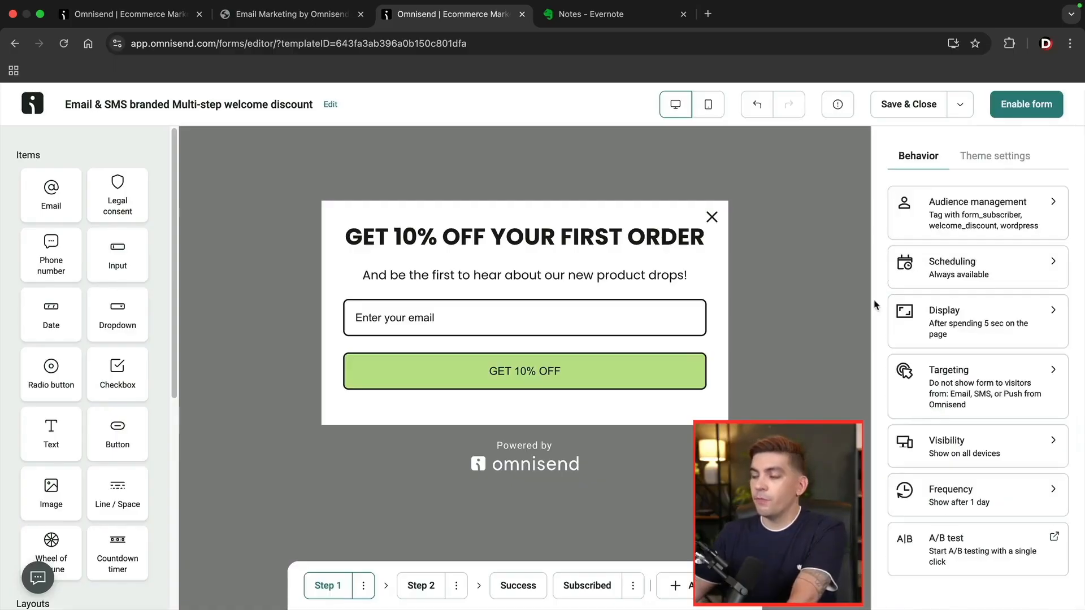
Check Visibility, then change the form's Frequency so it reappears after 3 days instead of 1.
left_click(939, 446)
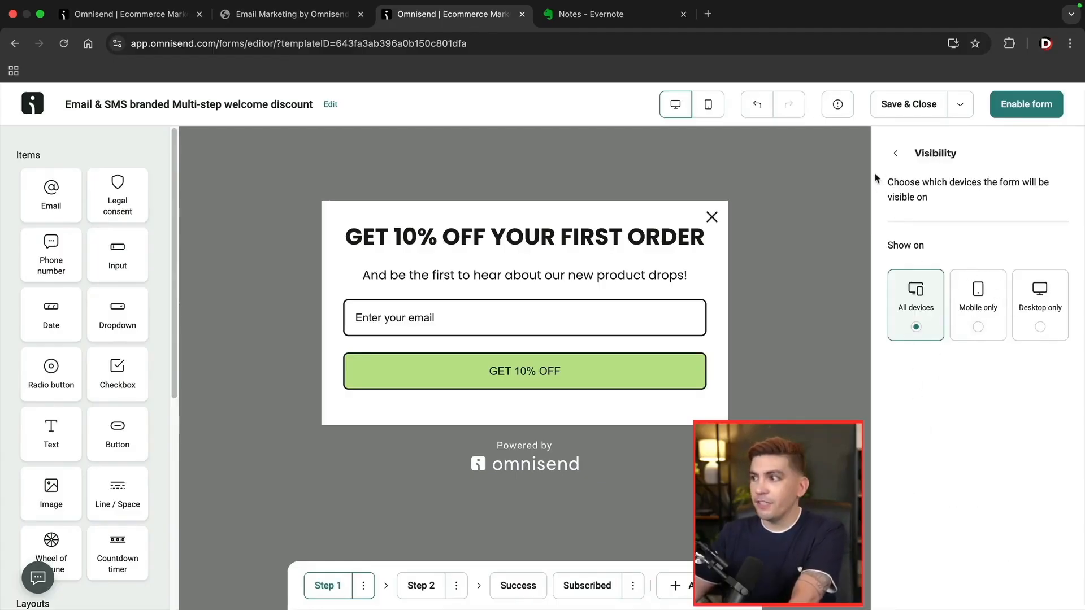
left_click(896, 156)
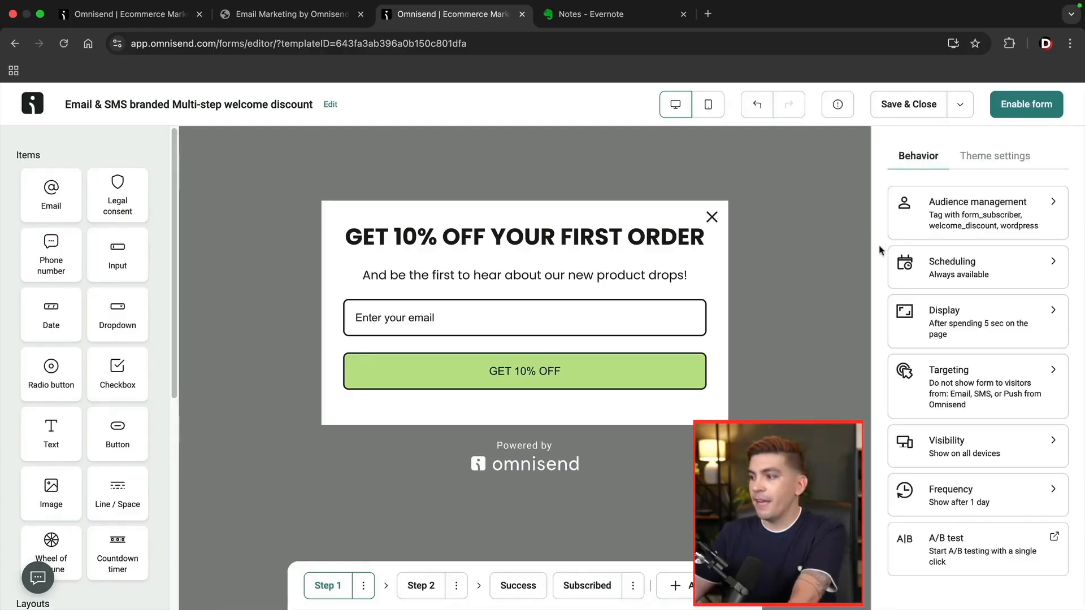
left_click(955, 496)
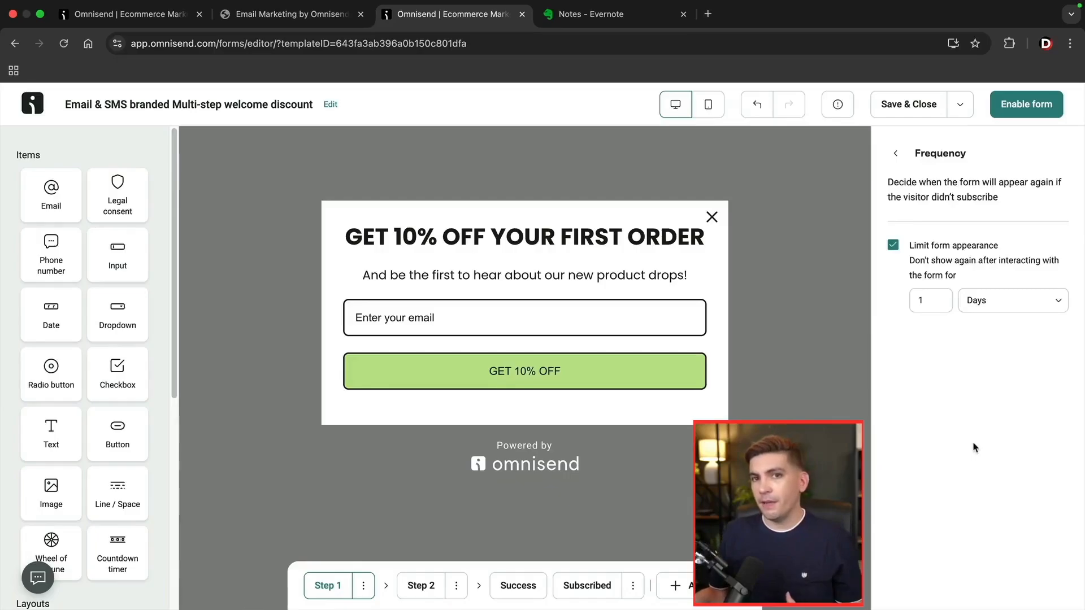
double_click(921, 301)
type("3")
left_click(904, 325)
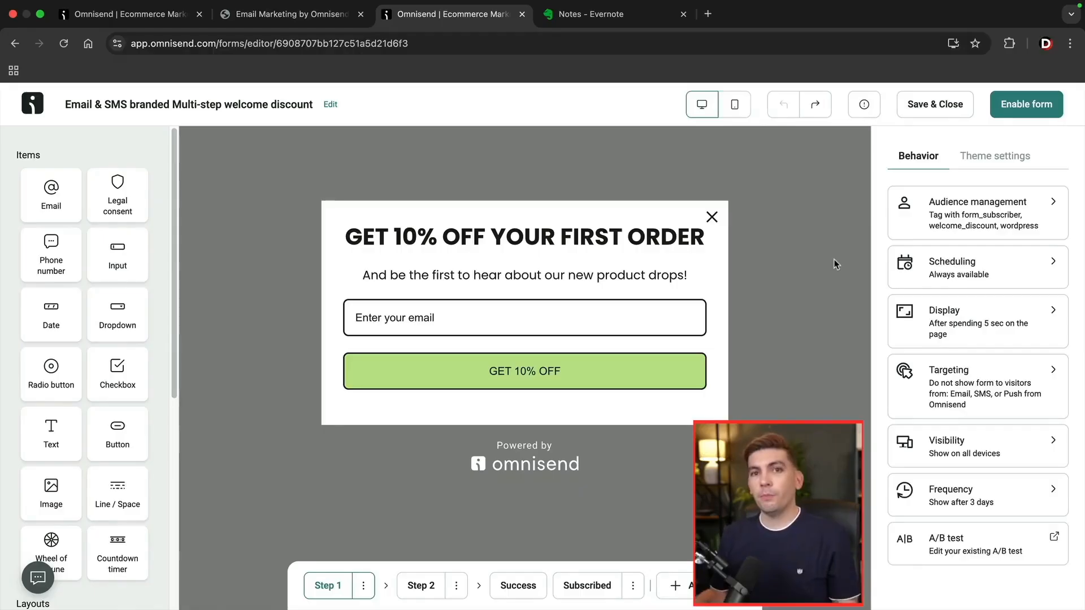
Publish the welcome discount form on the Free plan and return to the Forms list.
left_click(1026, 105)
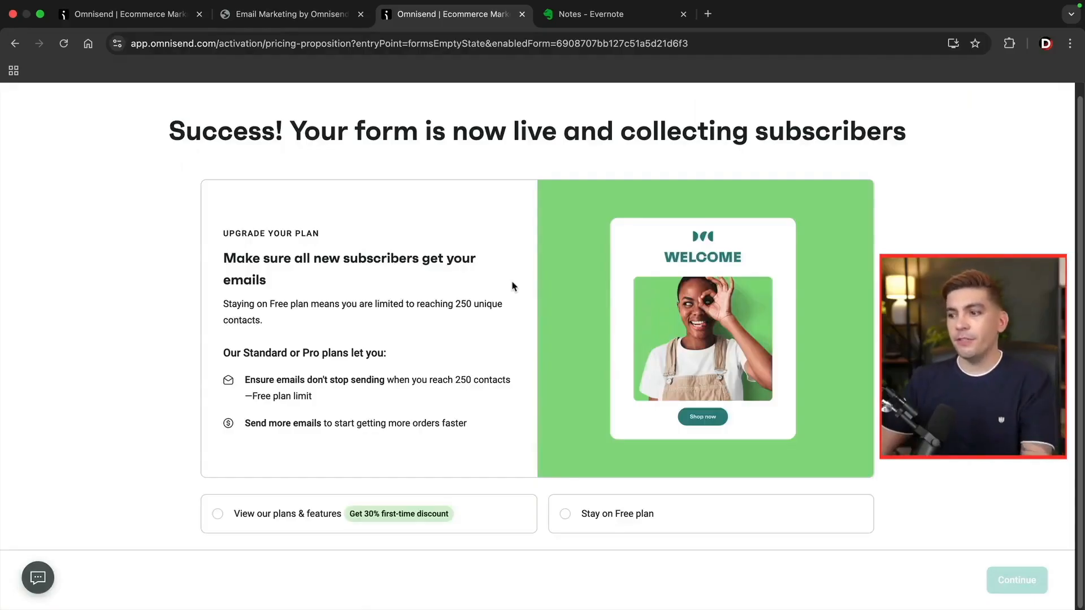
left_click(556, 511)
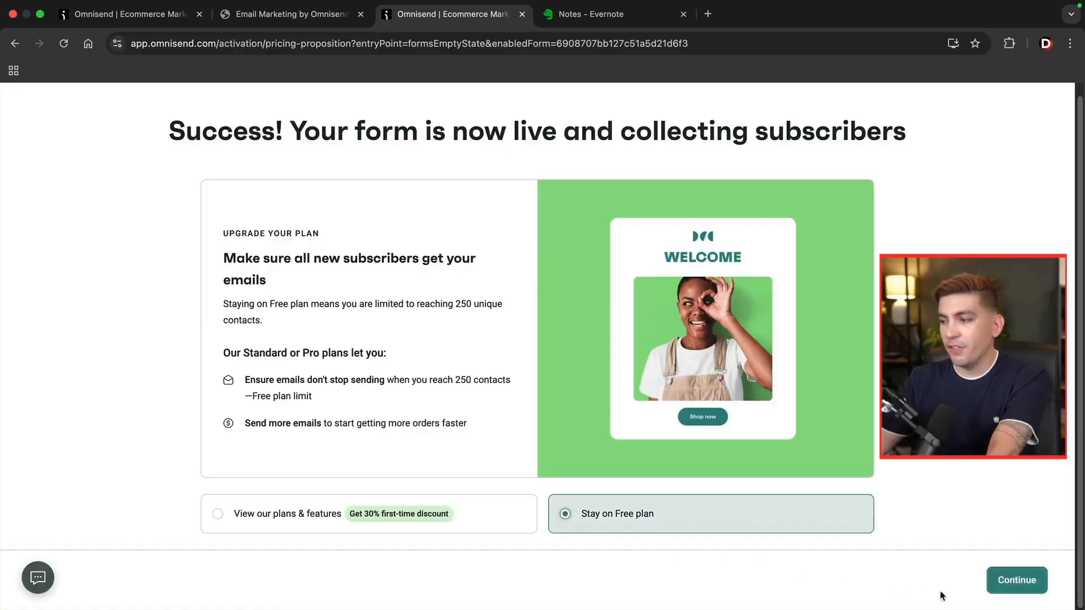
left_click(1012, 582)
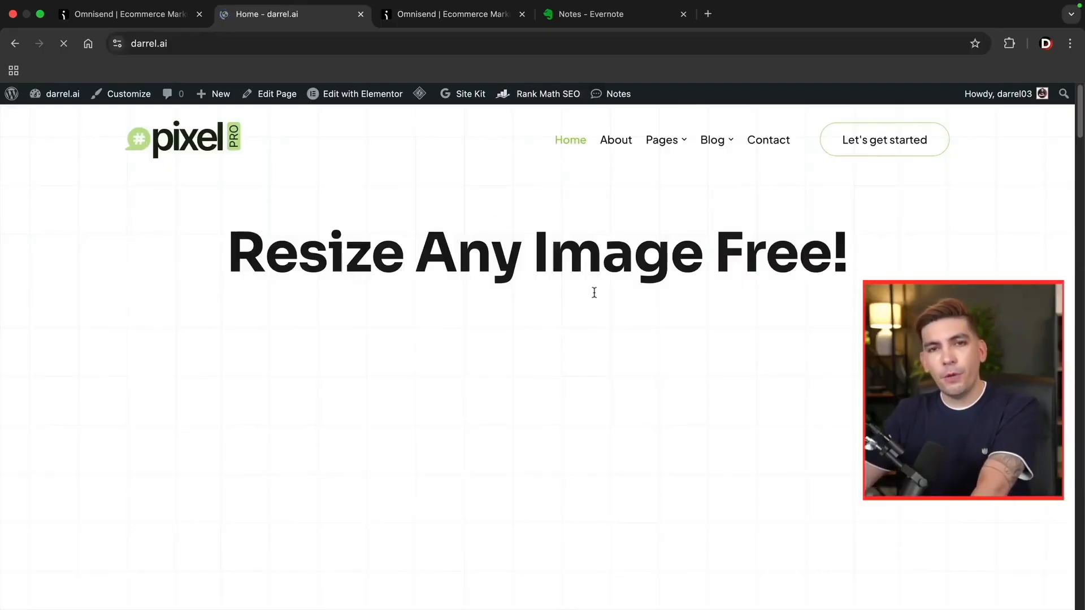
Submit a test email through the homepage's GET 10% OFF popup, then return to Omnisend.
scroll(597, 297, "down", 2)
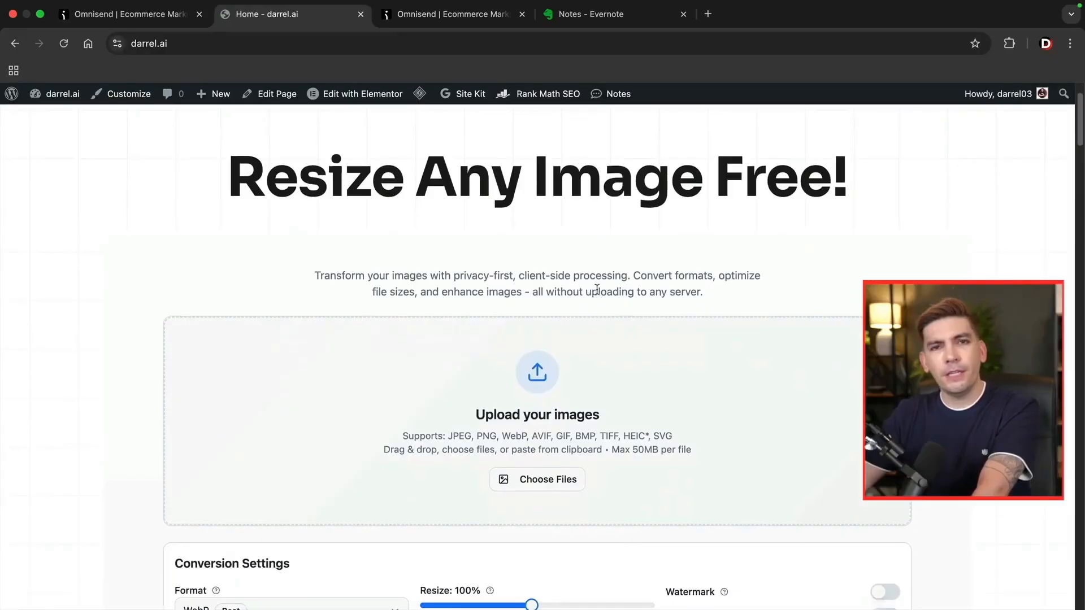
scroll(598, 289, "down", 15)
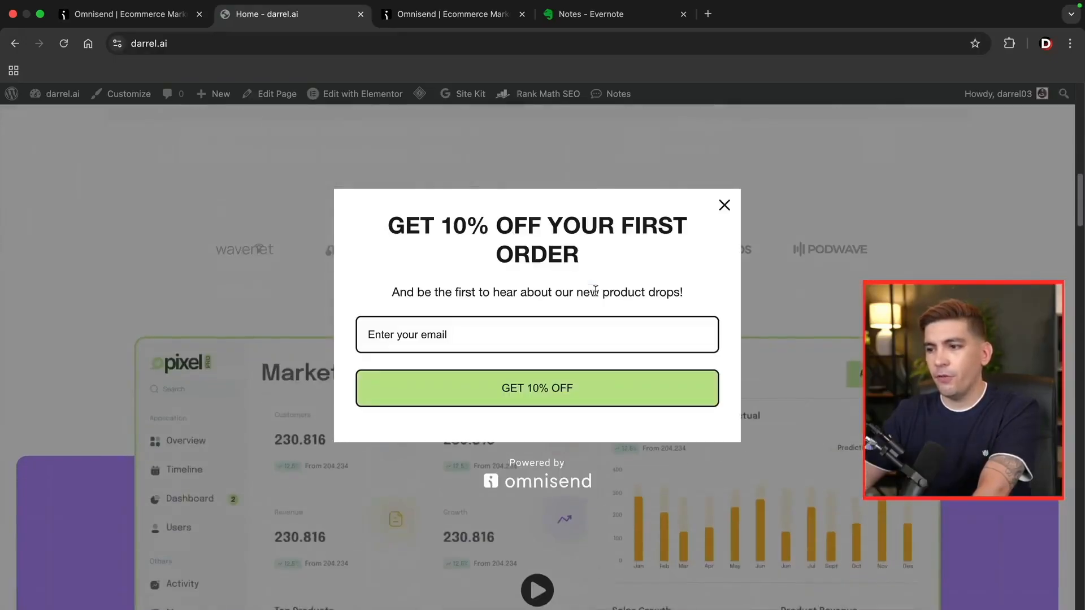
left_click(574, 314)
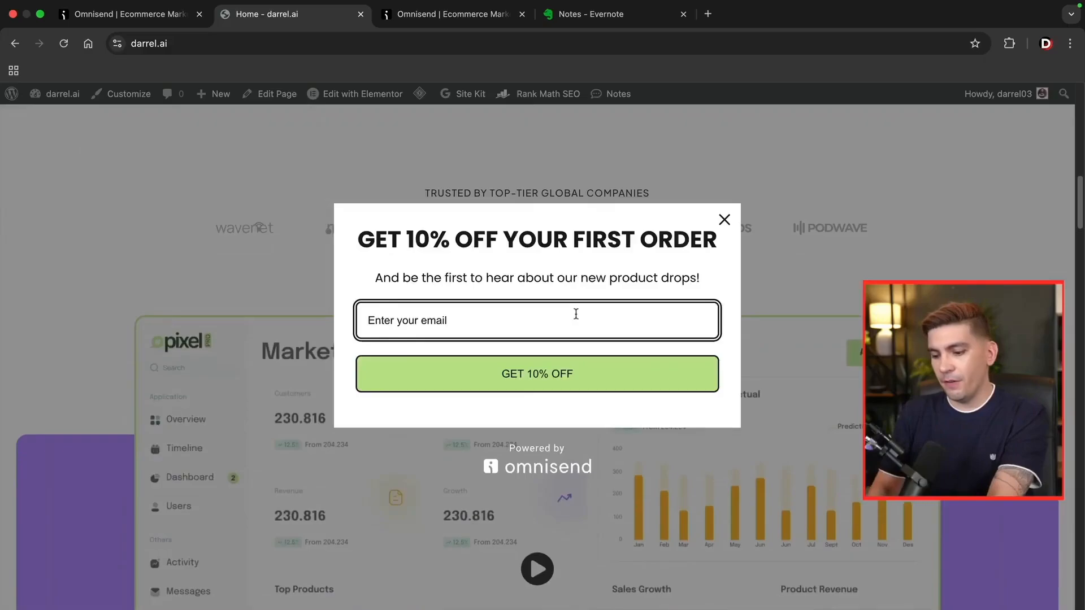
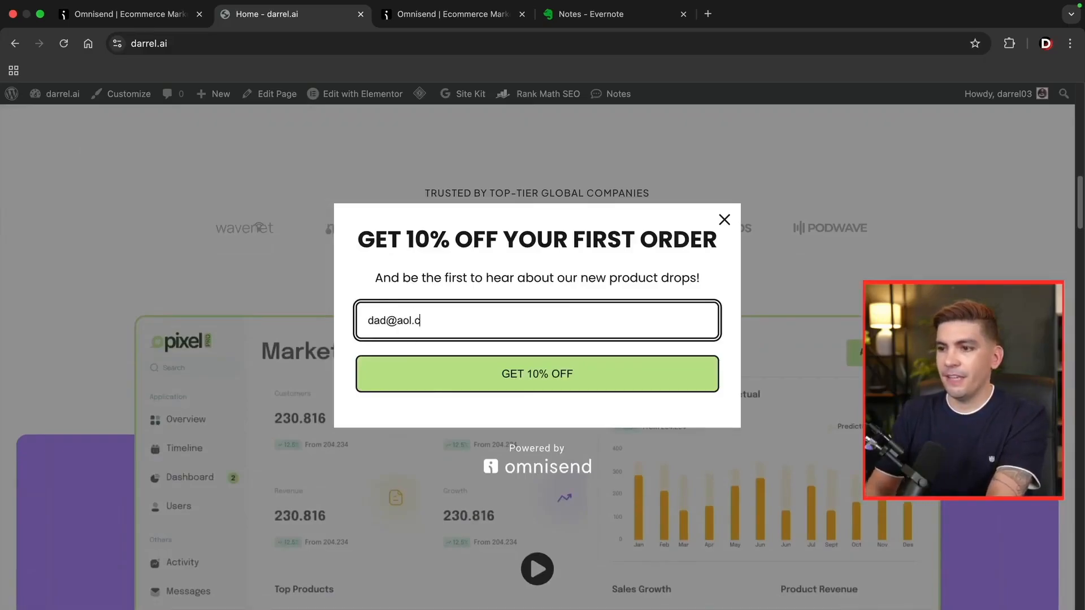
left_click(610, 373)
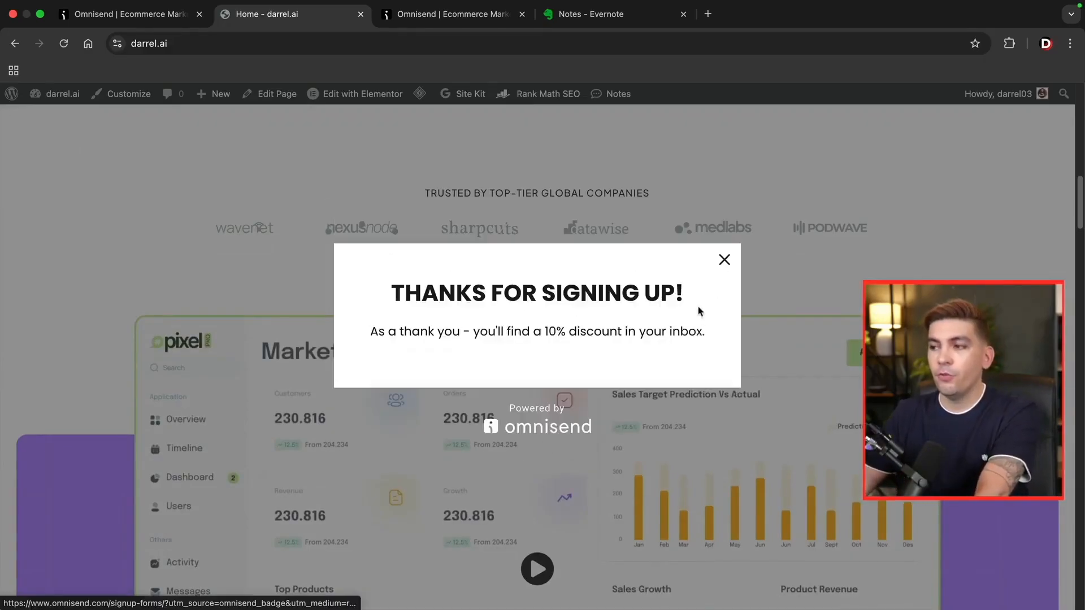
left_click(722, 261)
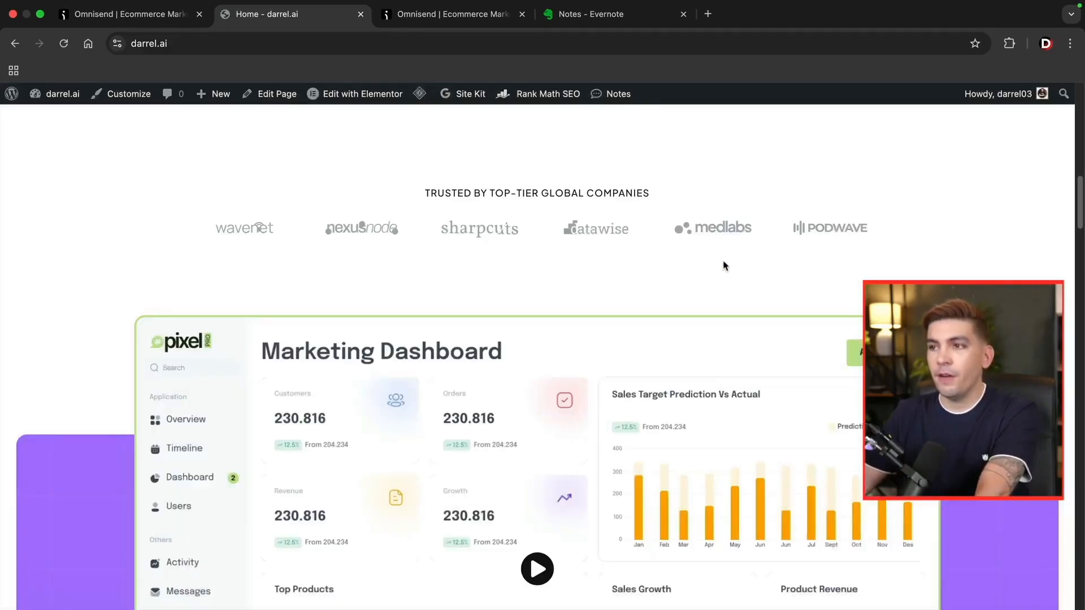
left_click(446, 16)
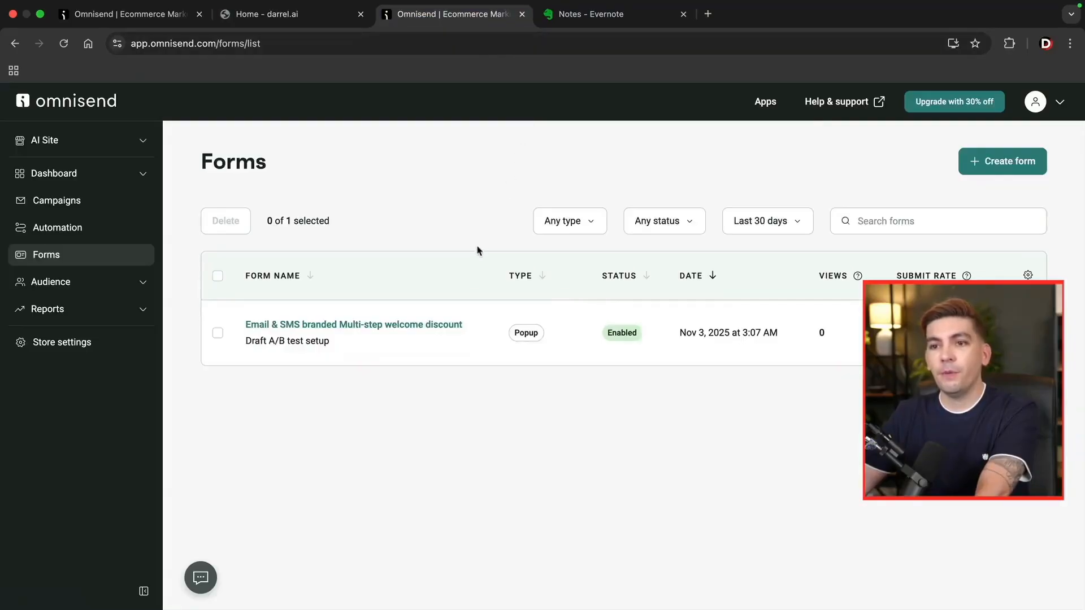
left_click(86, 282)
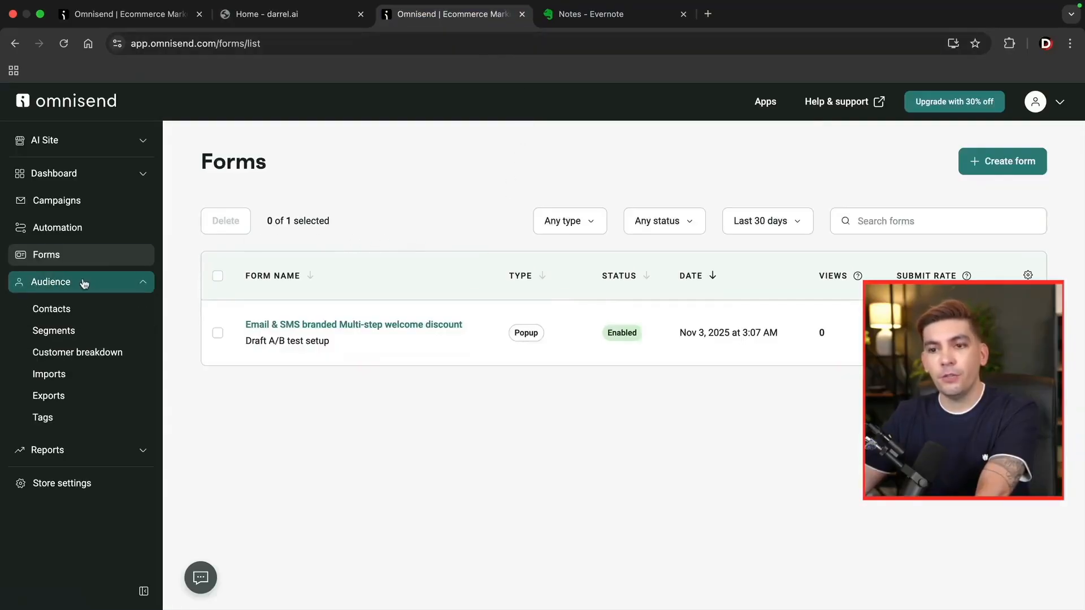
left_click(68, 312)
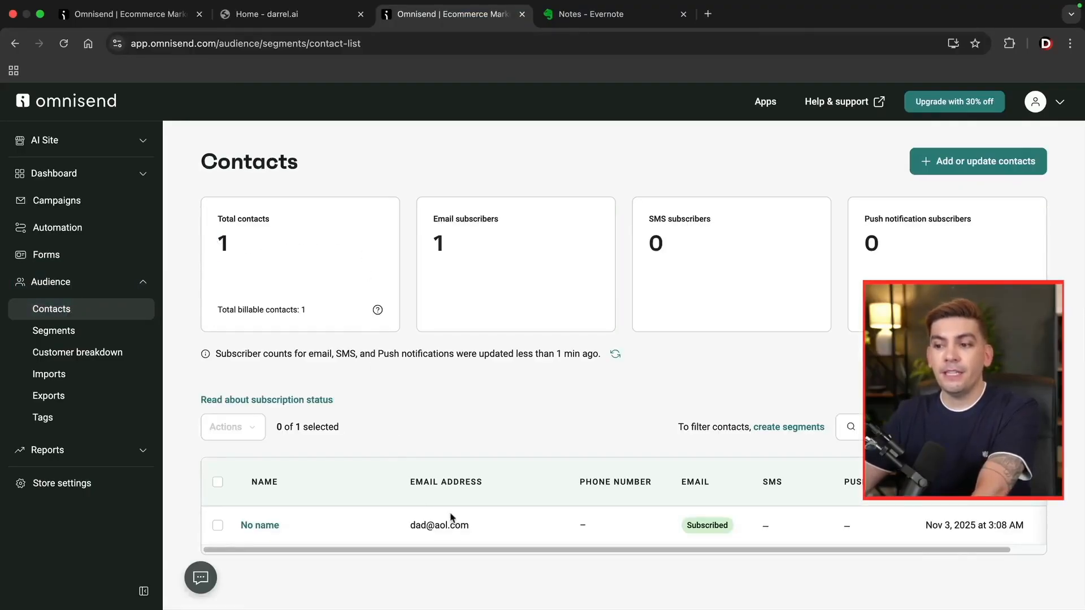
left_click_drag(468, 525, 410, 507)
left_click(428, 418)
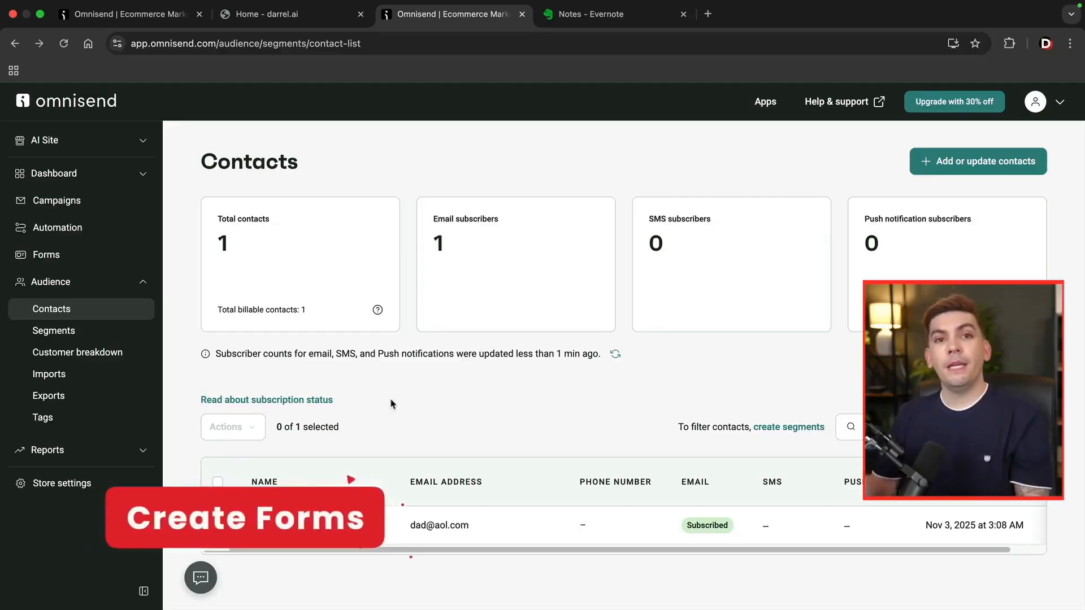
left_click(101, 255)
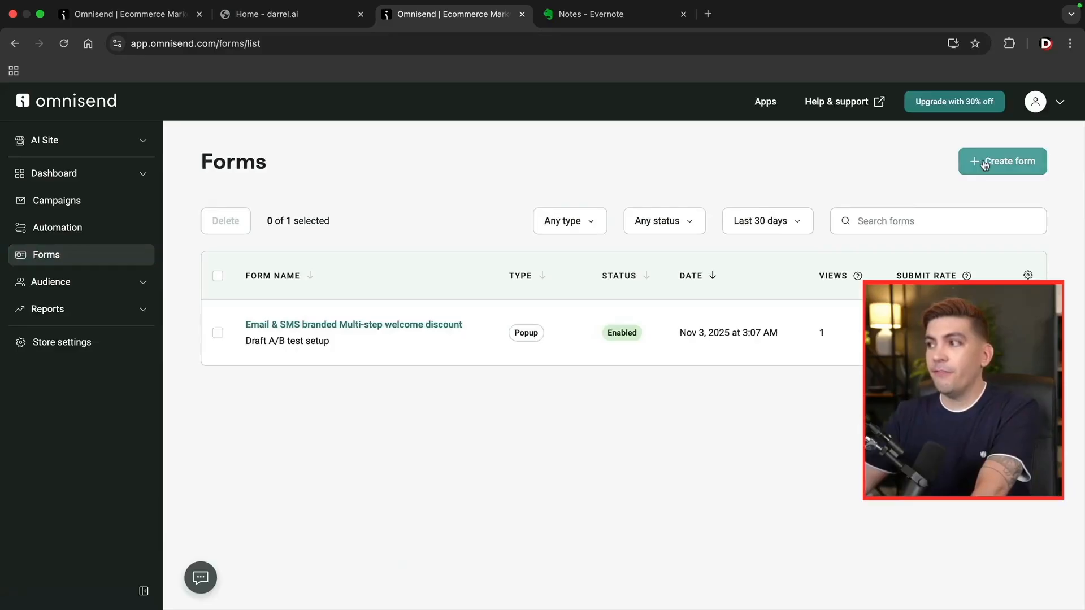
Start a new form and filter the templates to branded embedded forms.
left_click(985, 165)
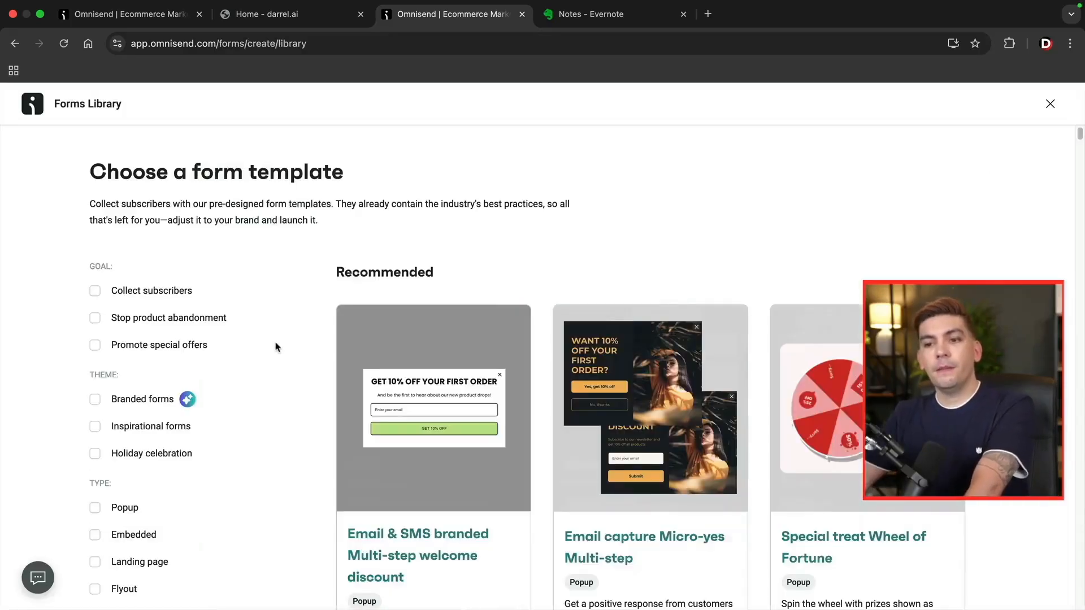
left_click(94, 402)
scroll(339, 452, "down", 2)
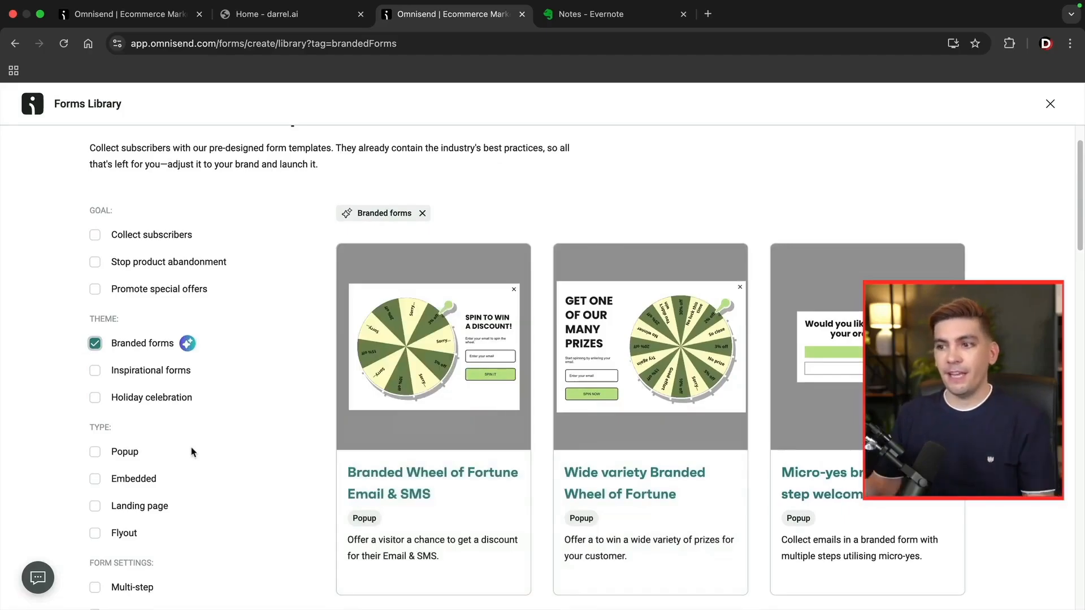
scroll(233, 457, "down", 1)
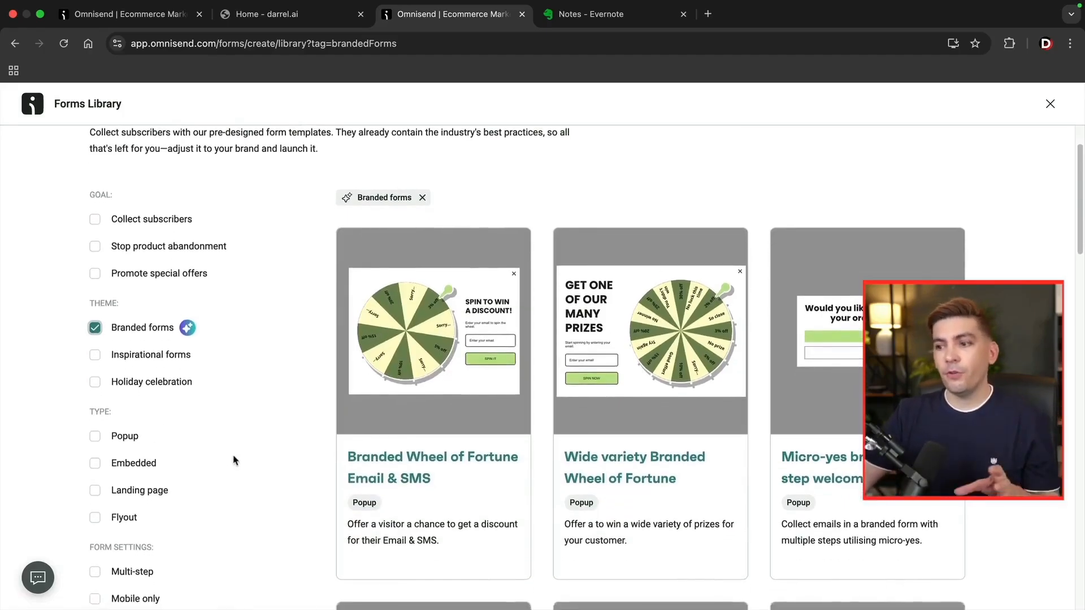
scroll(233, 460, "down", 5)
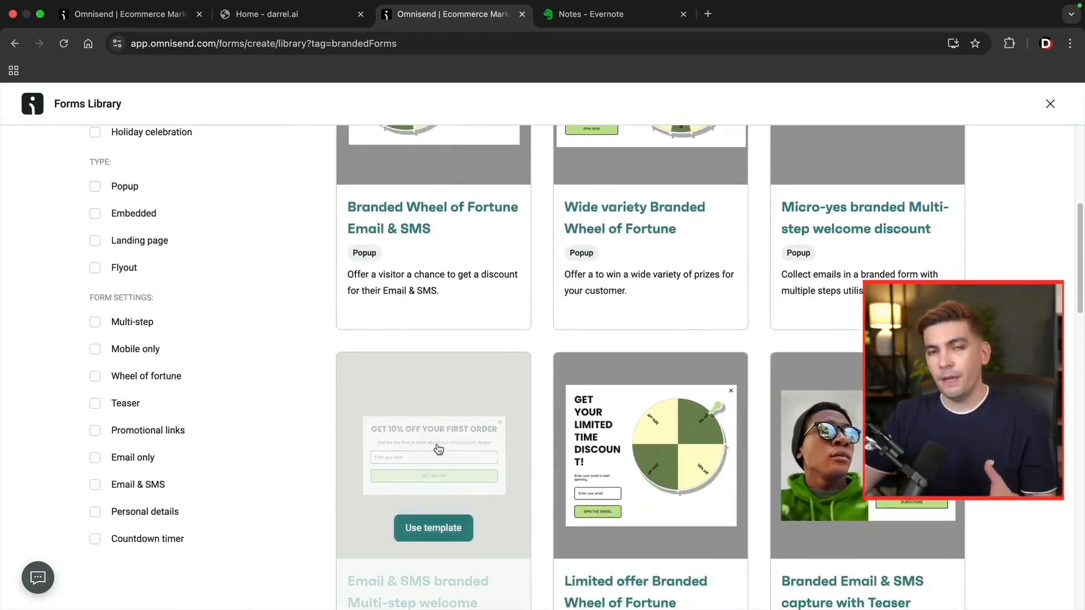
scroll(284, 422, "up", 3)
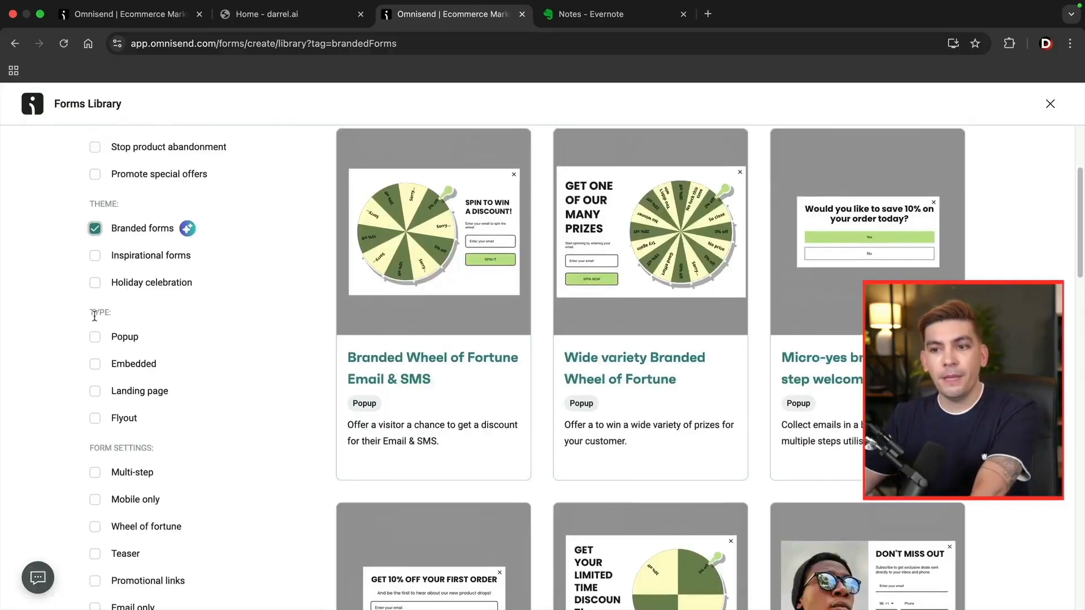
left_click(94, 364)
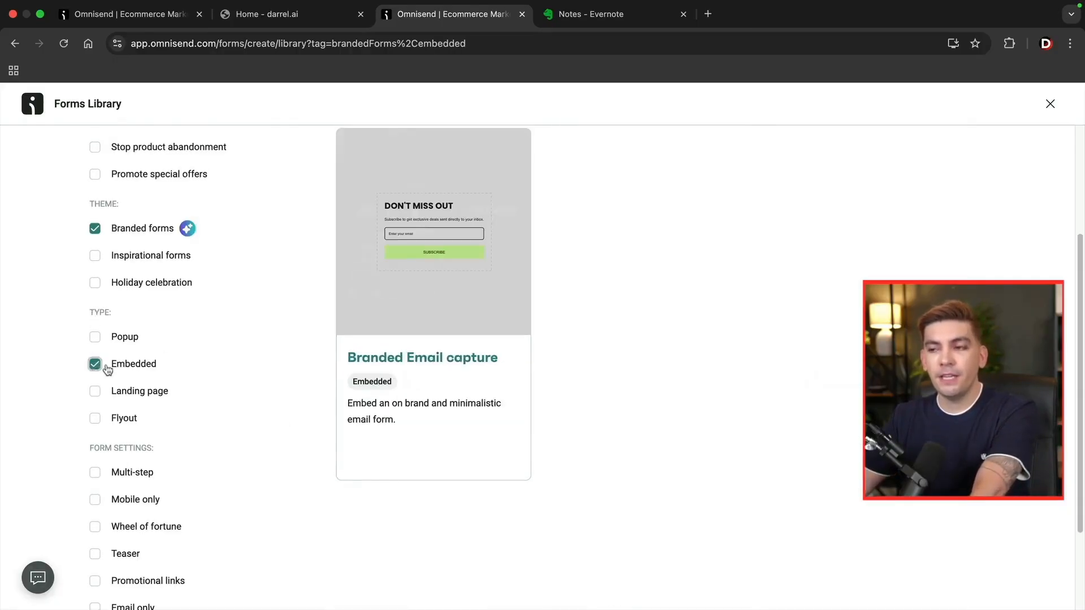
scroll(198, 367, "up", 3)
scroll(438, 377, "down", 2)
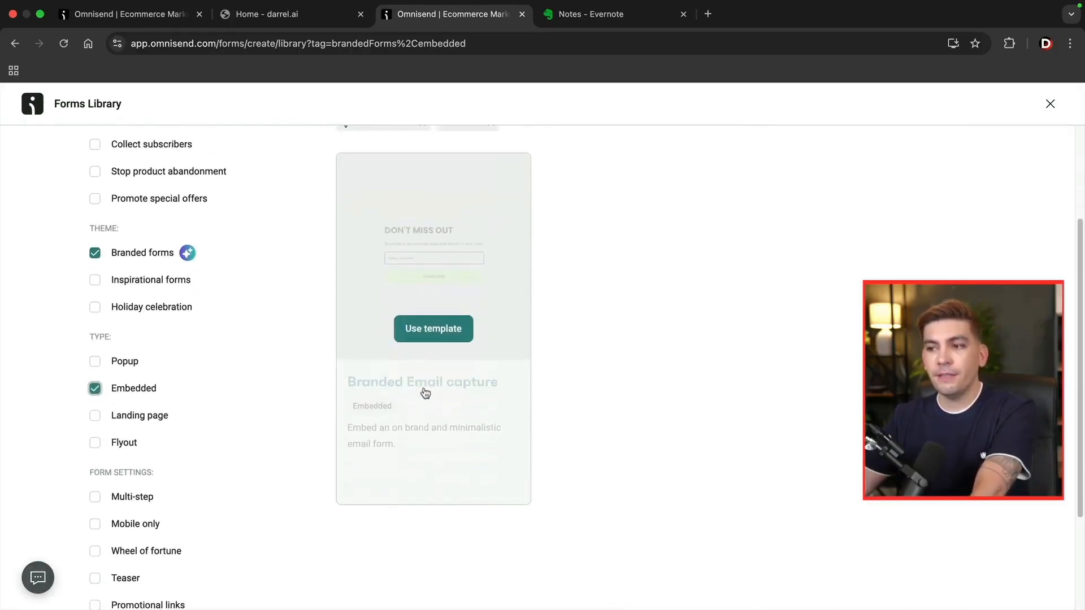
Enable a Branded Email capture form and copy its embed code.
left_click(434, 329)
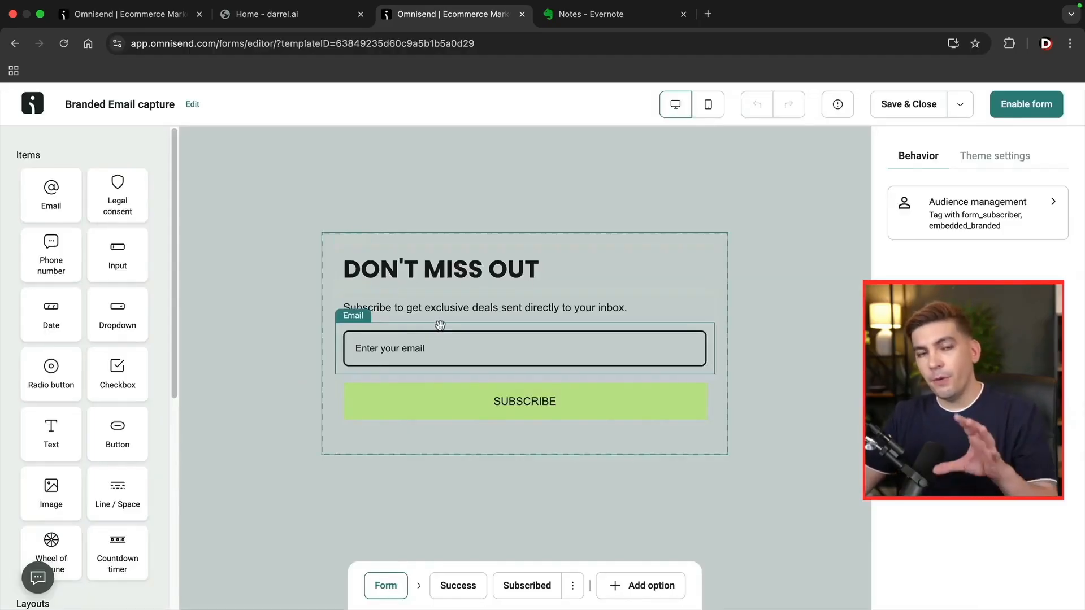
left_click(1021, 111)
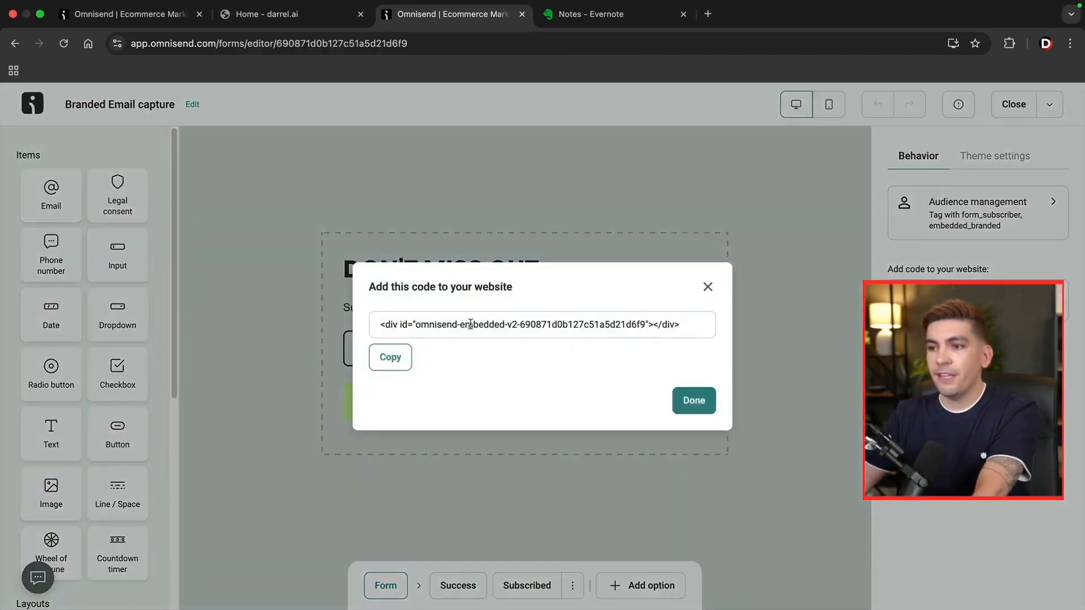
left_click(390, 357)
key("ctrl+shift+Tab")
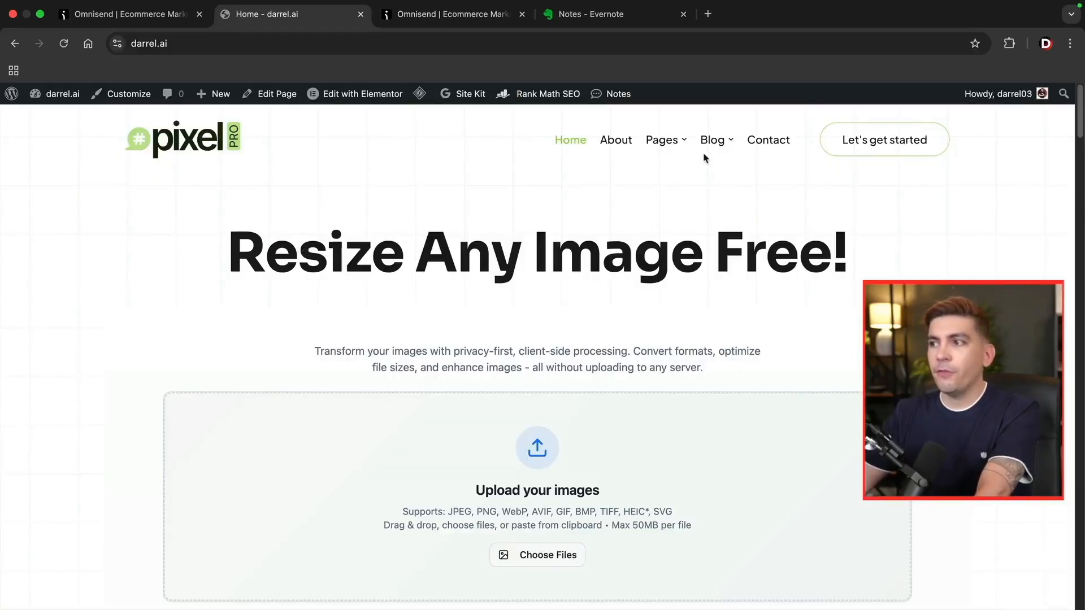
Open The Rise of AI in Digital Marketing post in the editor and add a block after section 2.
mouse_move(713, 148)
left_click(738, 189)
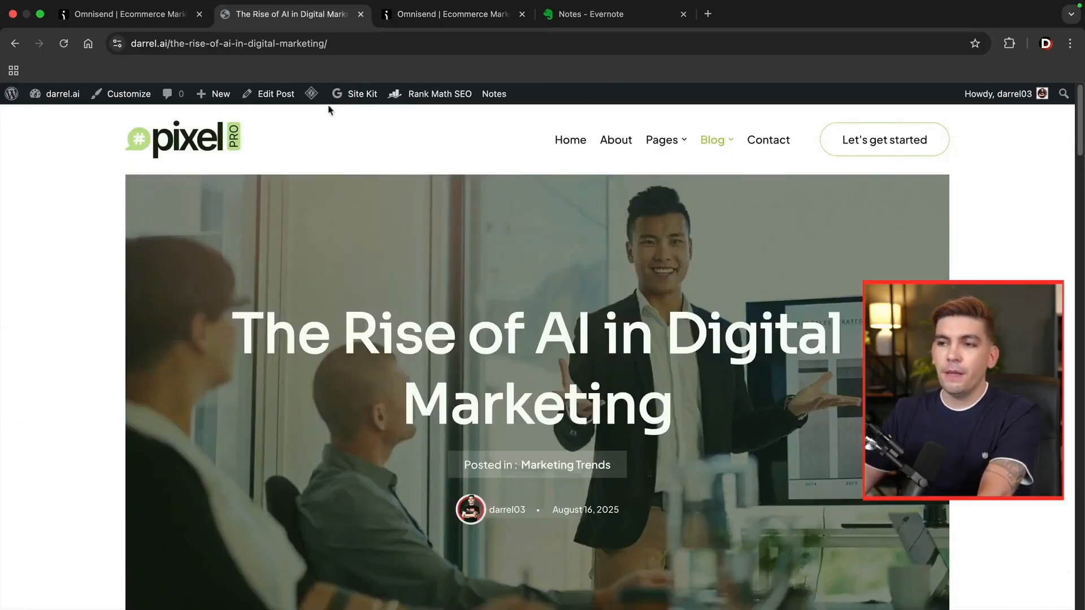
left_click(270, 96)
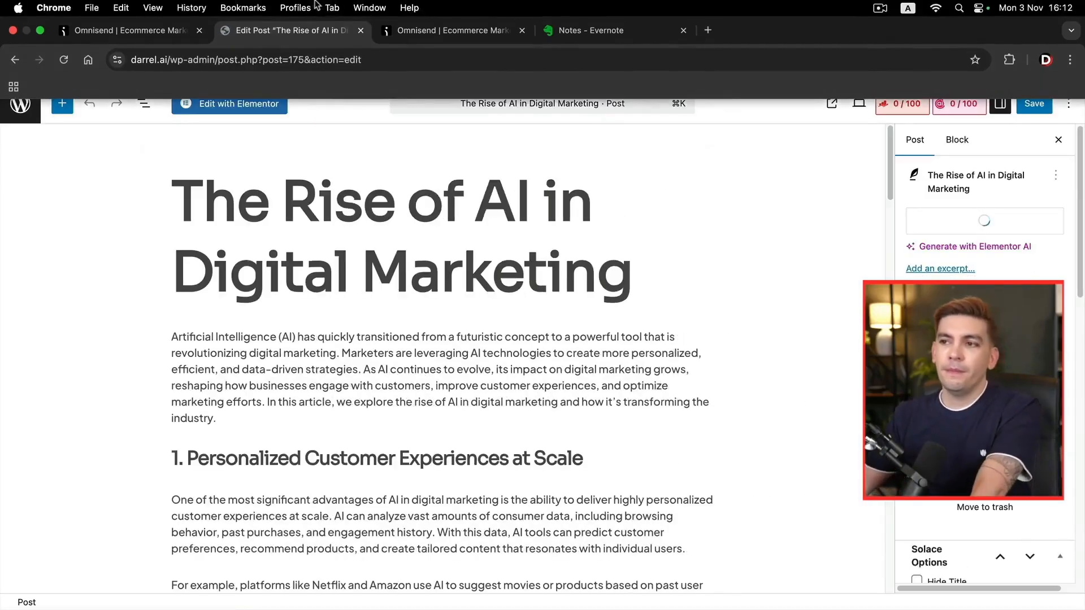
scroll(365, 331, "down", 5)
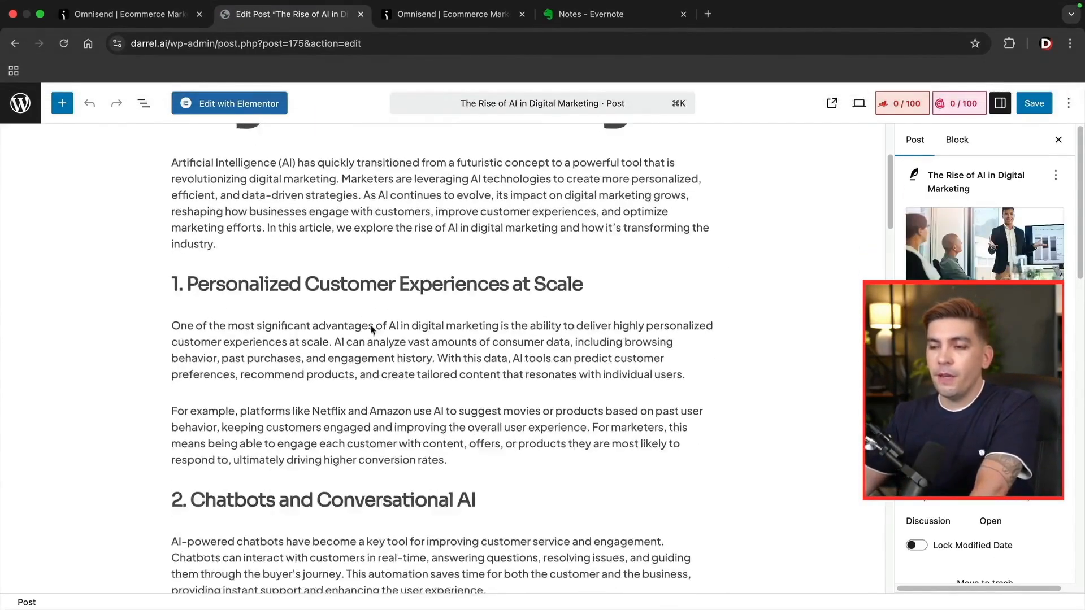
scroll(379, 362, "down", 5)
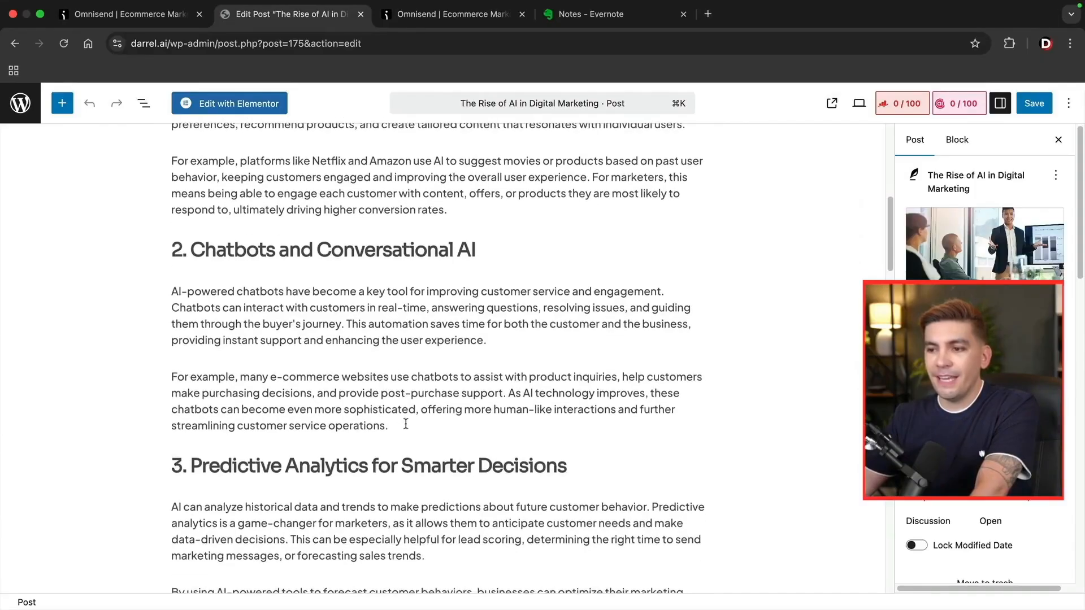
left_click(406, 423)
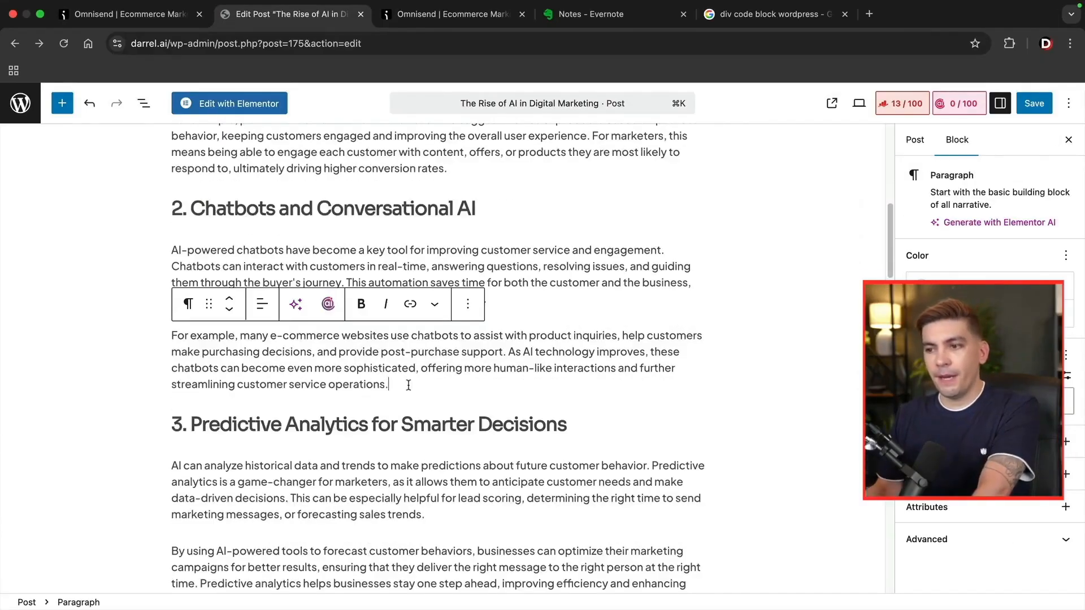
key("Return")
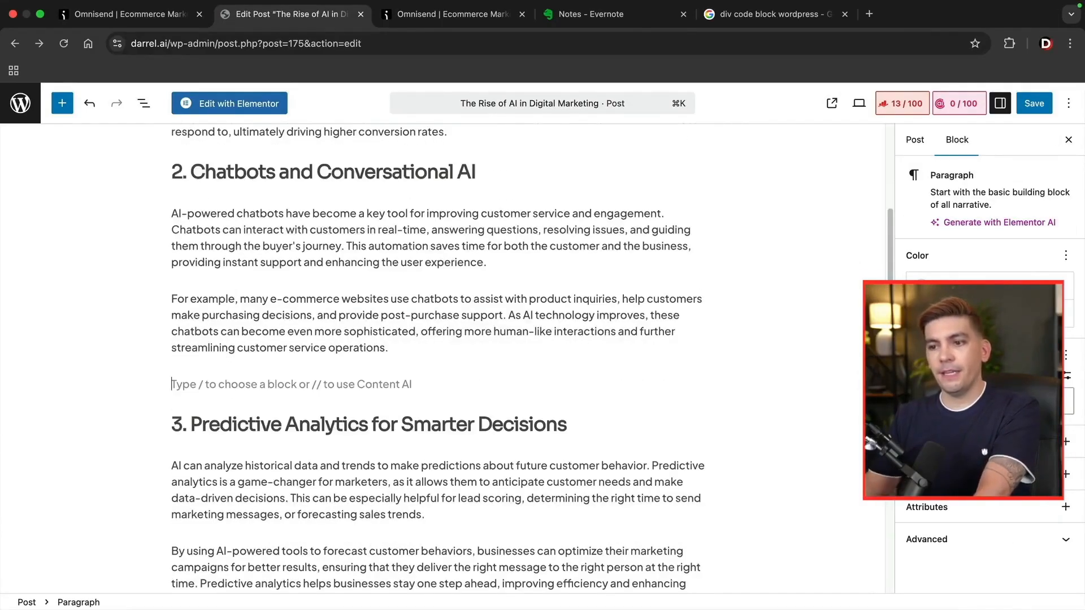
Insert a Custom HTML block with the pasted Omnisend embed code and save the post.
left_click(63, 107)
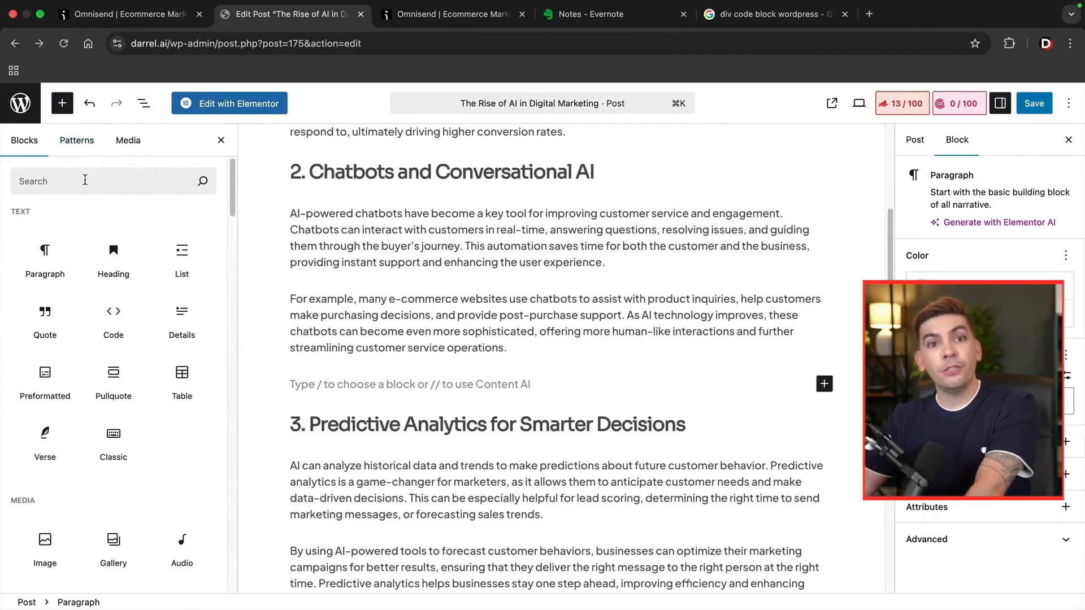
left_click(85, 180)
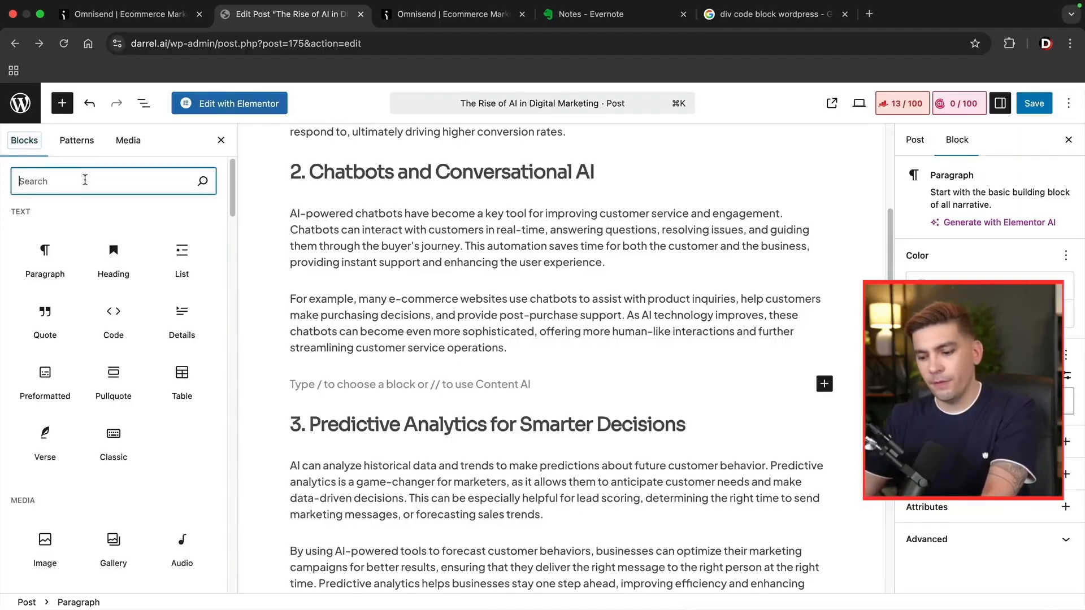
type("html")
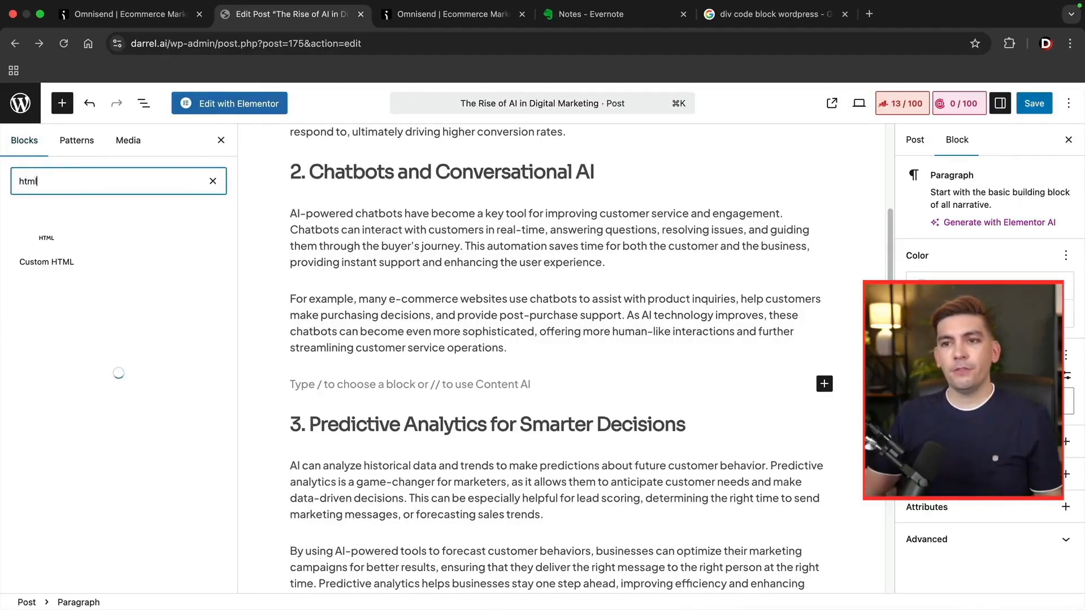
left_click(52, 250)
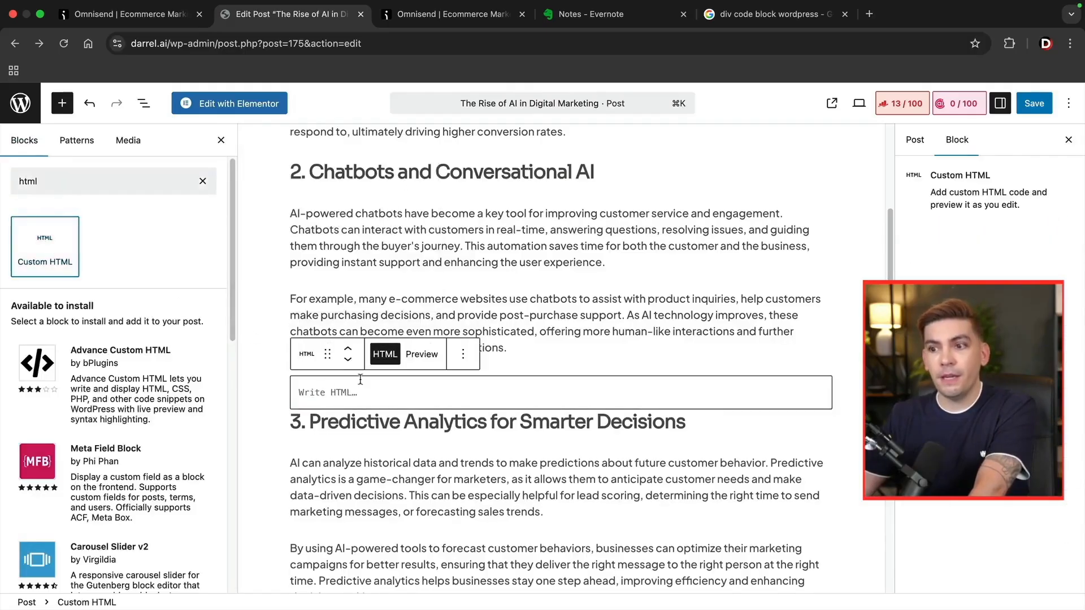
right_click(334, 397)
left_click(356, 469)
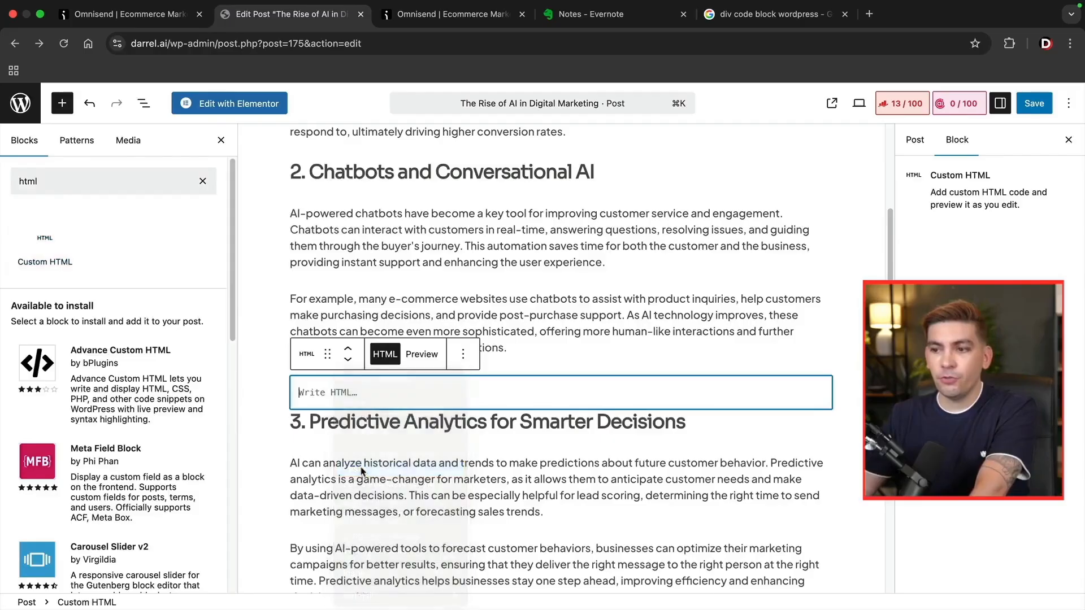
left_click(432, 502)
key("super+s")
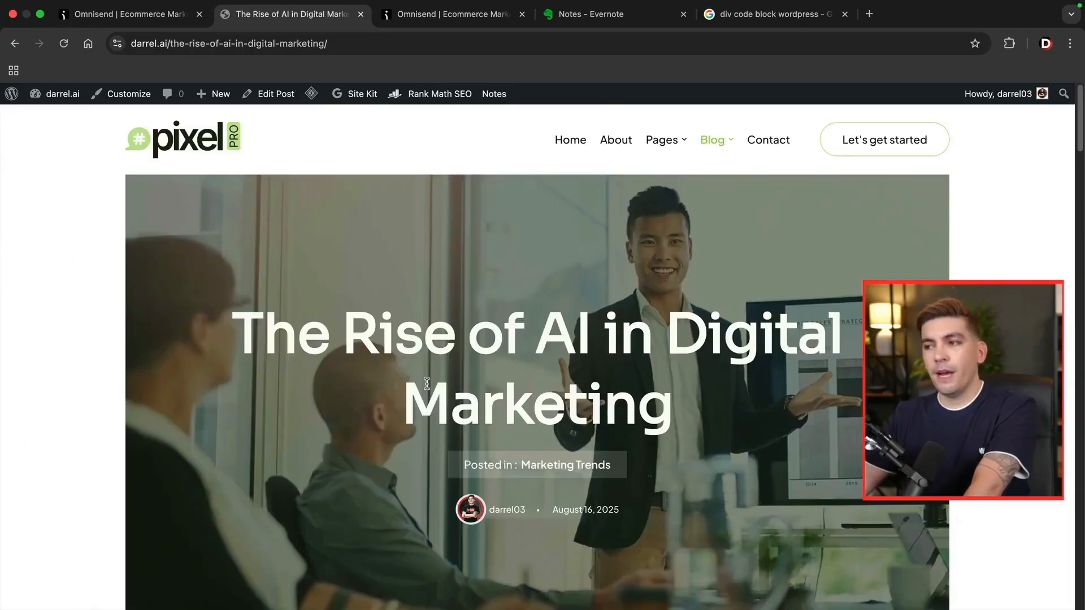
Subscribe a test email address through the post's DON'T MISS OUT embedded form.
scroll(427, 383, "down", 14)
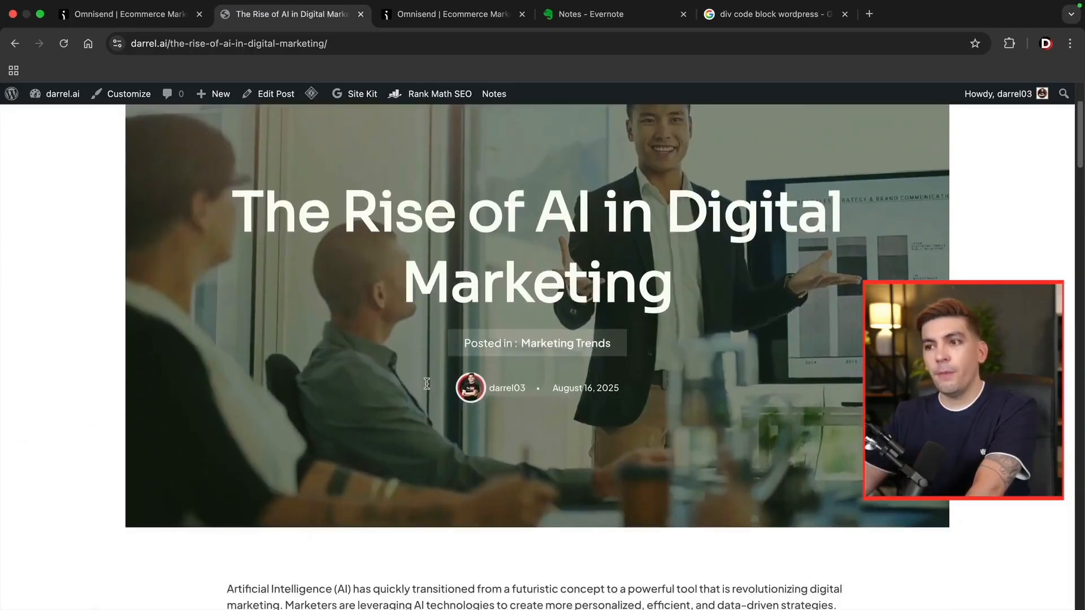
scroll(427, 385, "down", 3)
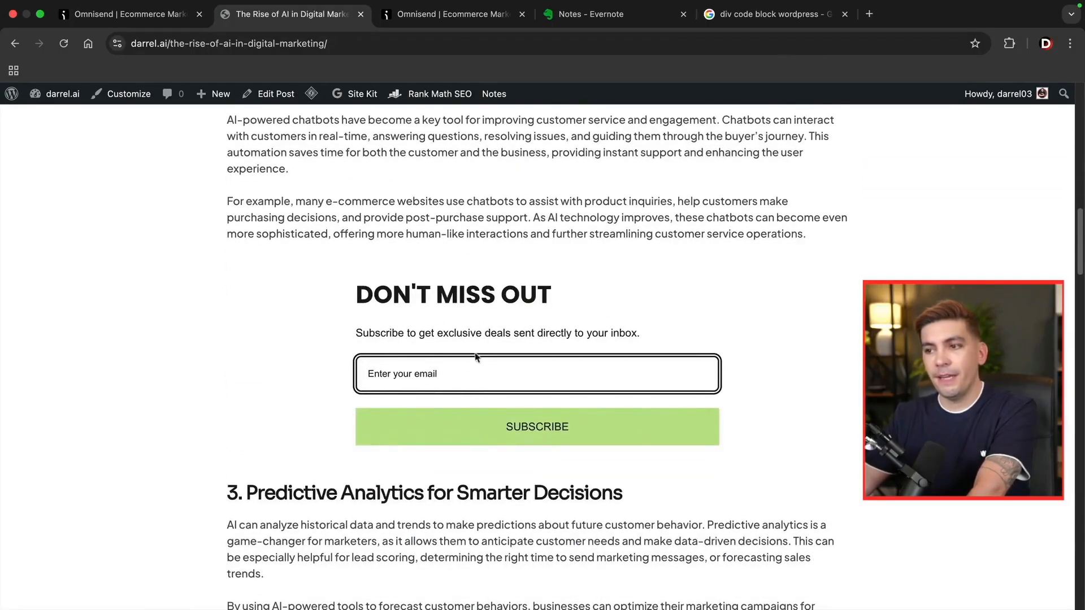
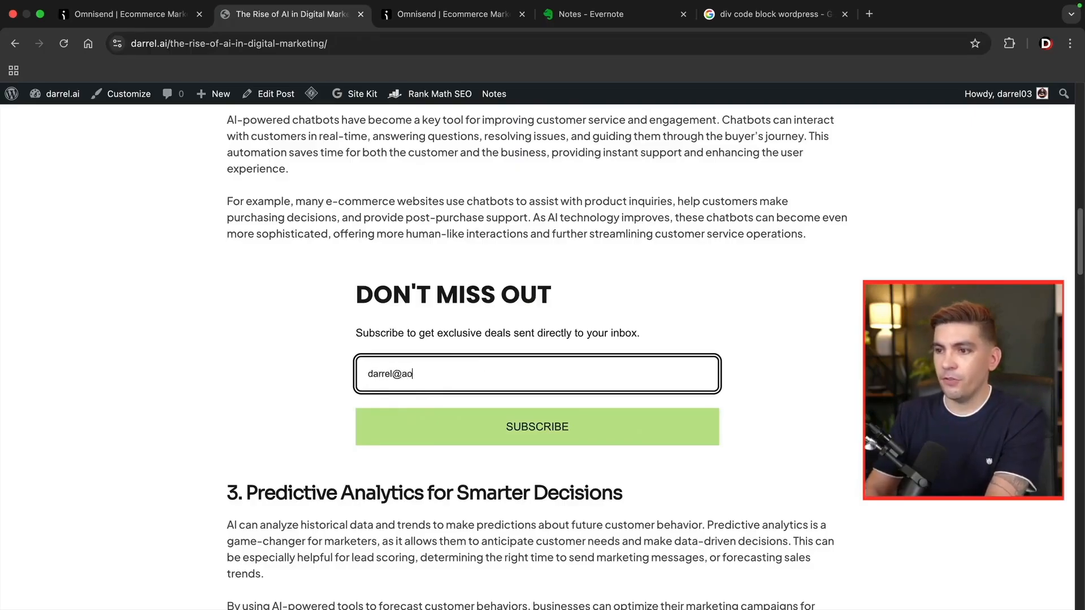
left_click(503, 421)
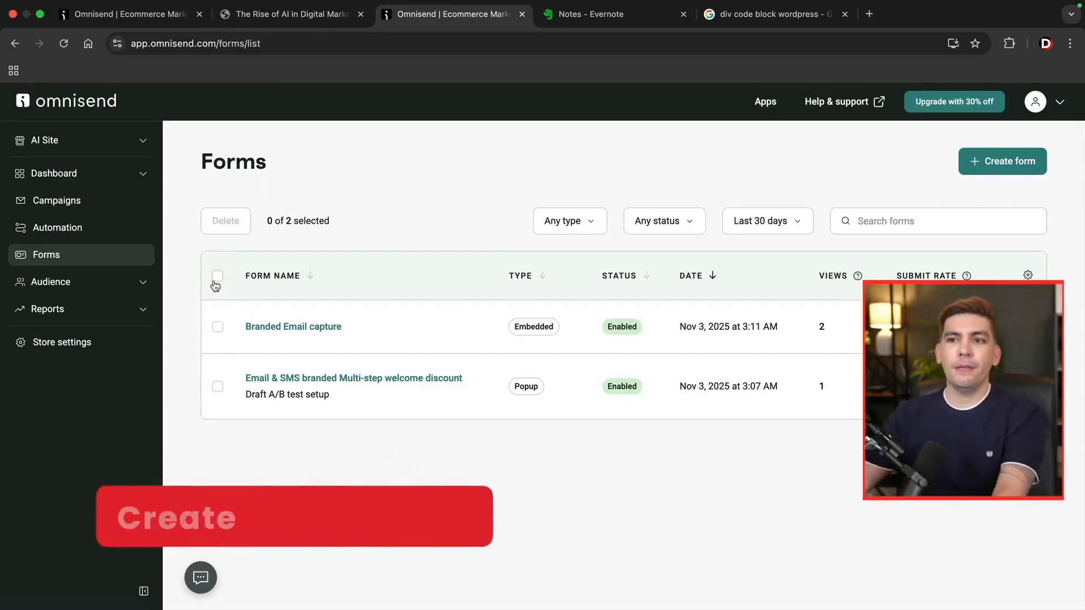
Open Automation's template library and scroll down to the All workflows cards.
left_click(97, 232)
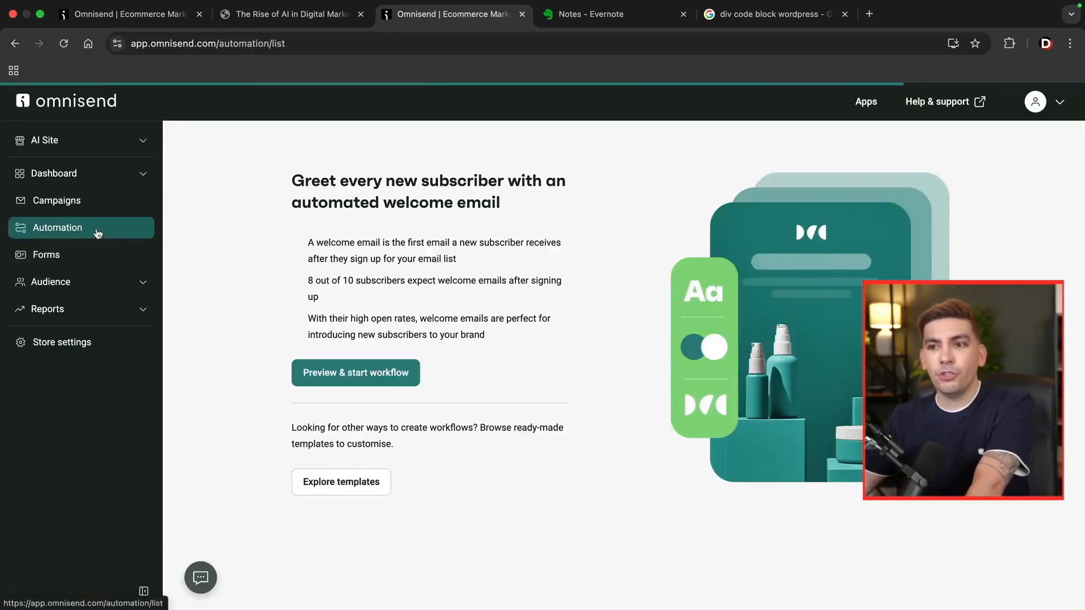
left_click(339, 485)
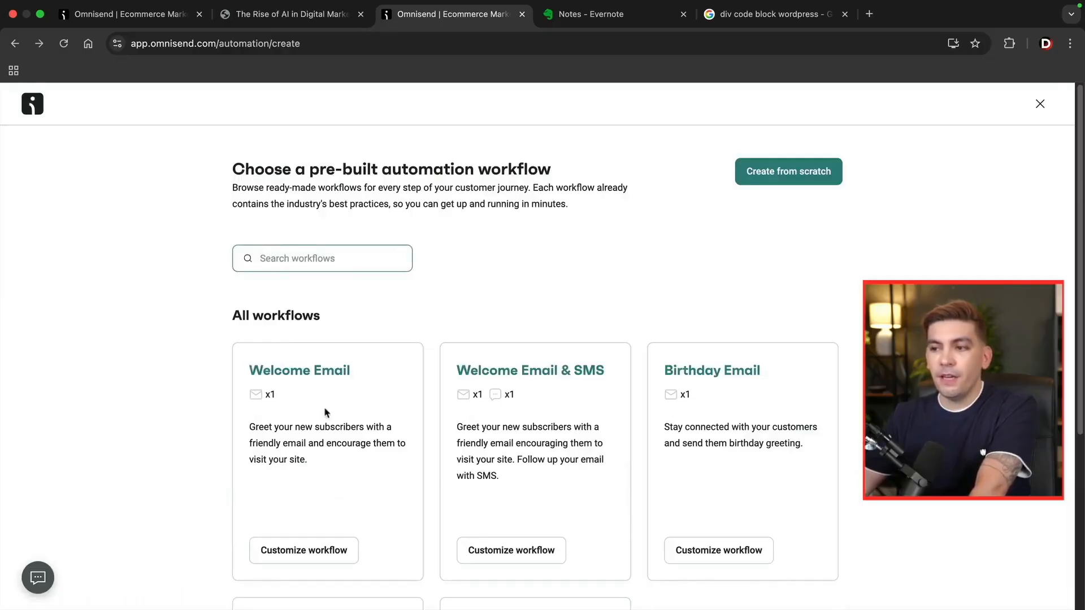
scroll(334, 392, "down", 2)
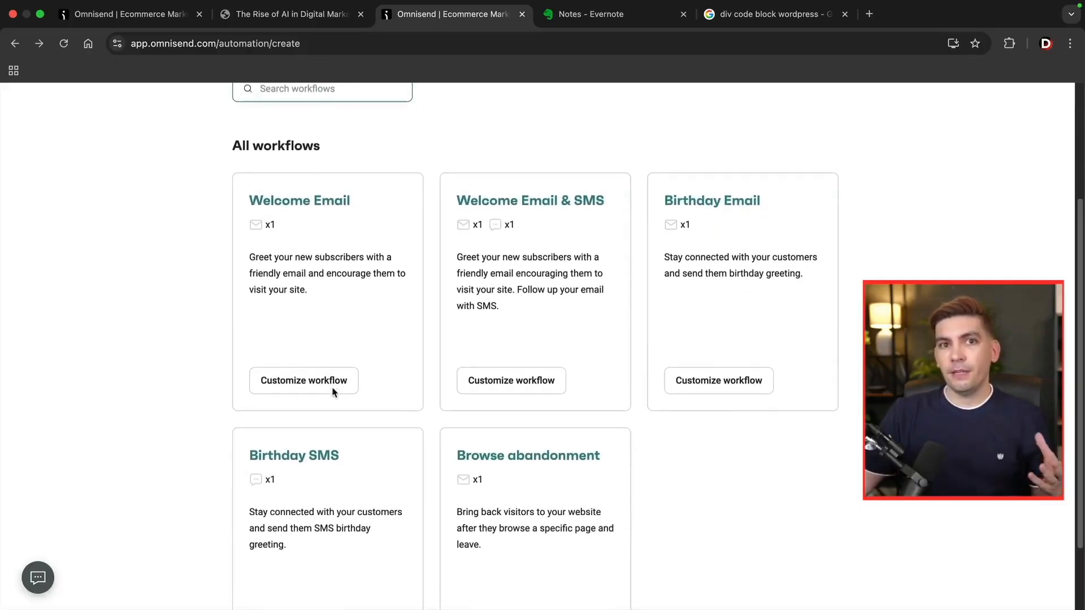
scroll(332, 390, "down", 1)
scroll(333, 392, "down", 1)
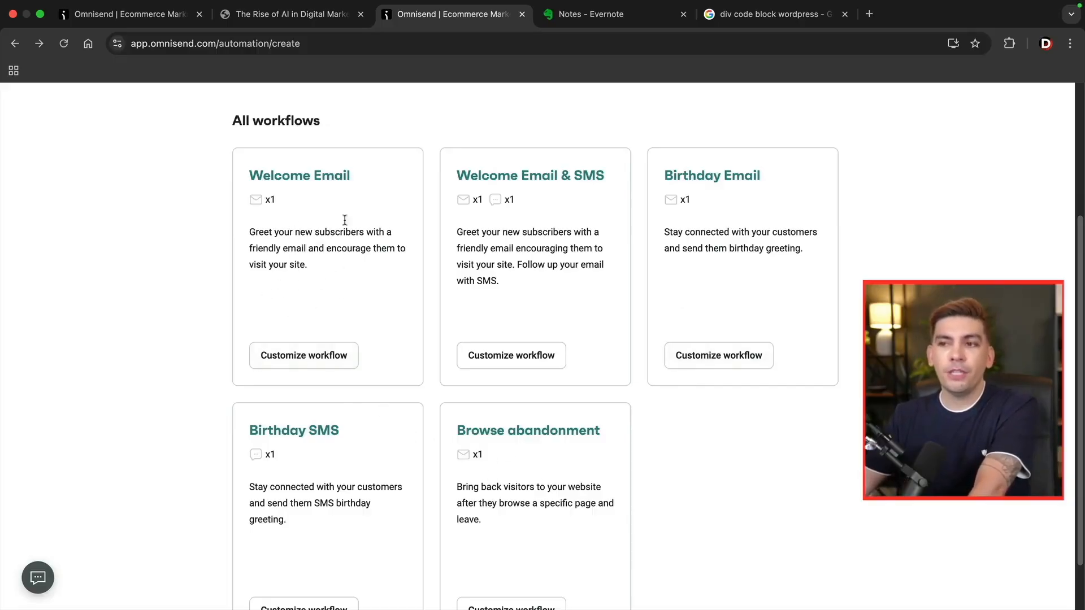
Customise the Welcome Email workflow and review its trigger filters.
left_click(304, 361)
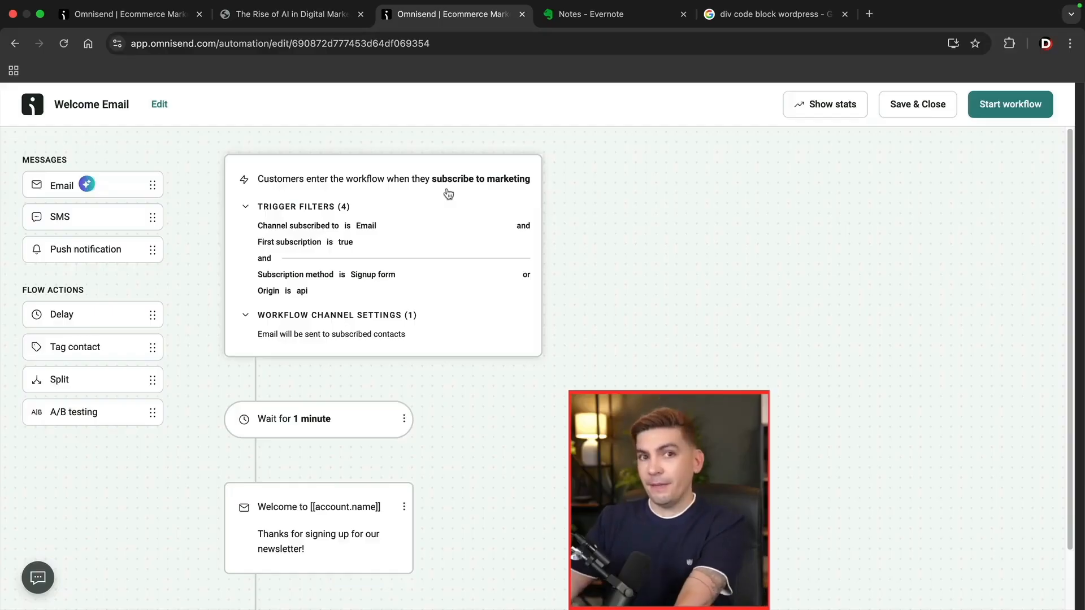
left_click(411, 210)
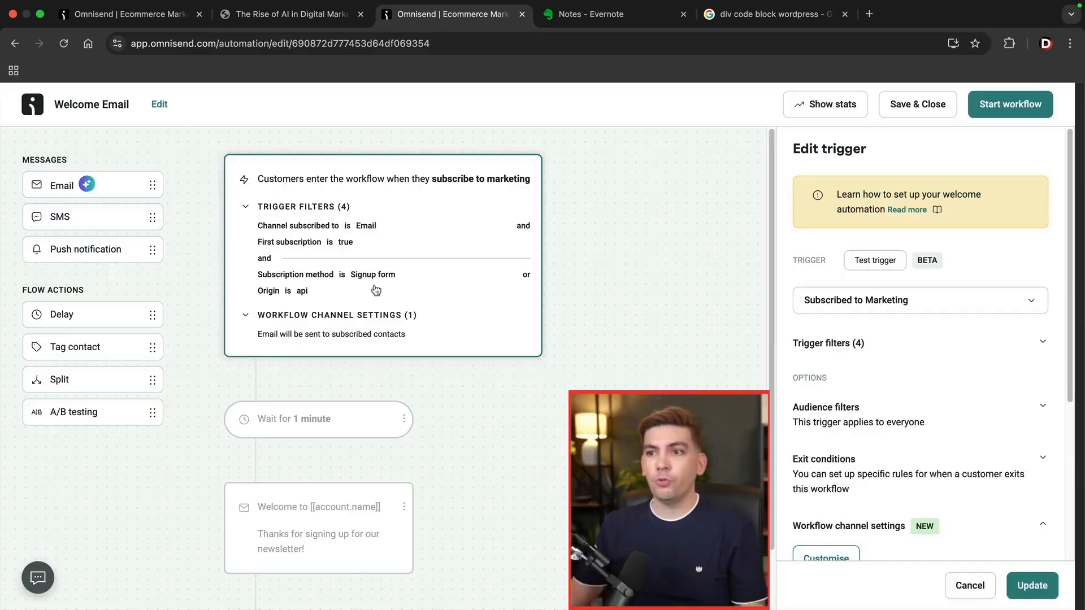
left_click(844, 348)
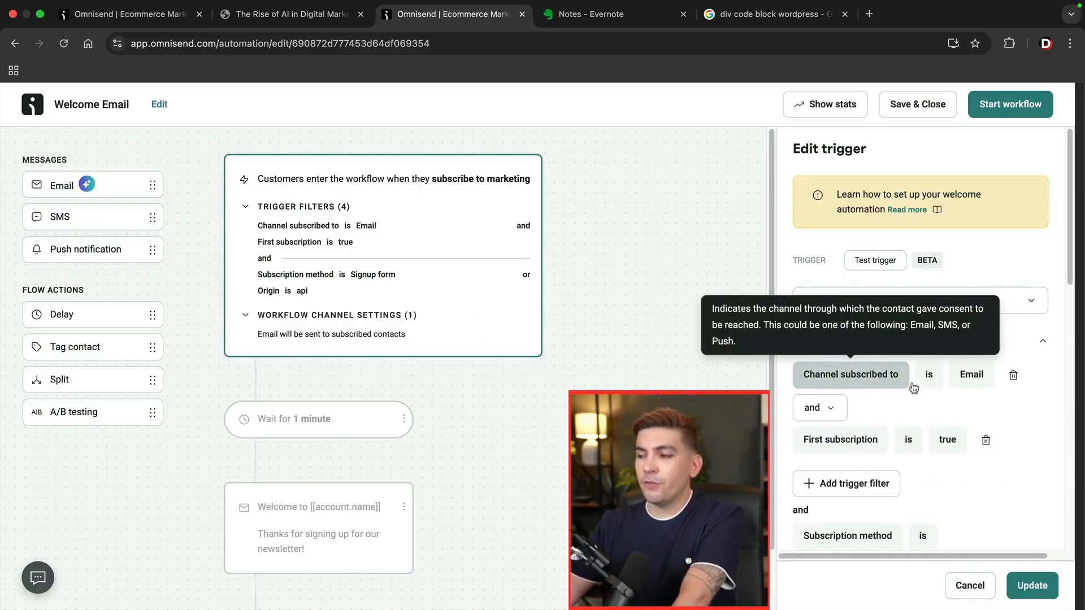
scroll(904, 384, "down", 3)
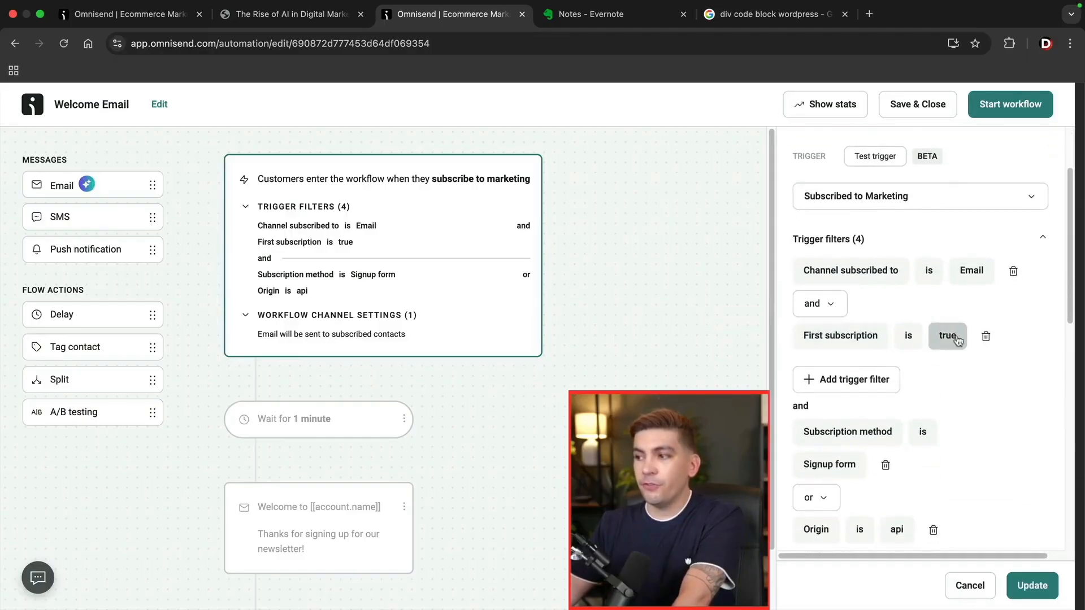
scroll(949, 339, "down", 2)
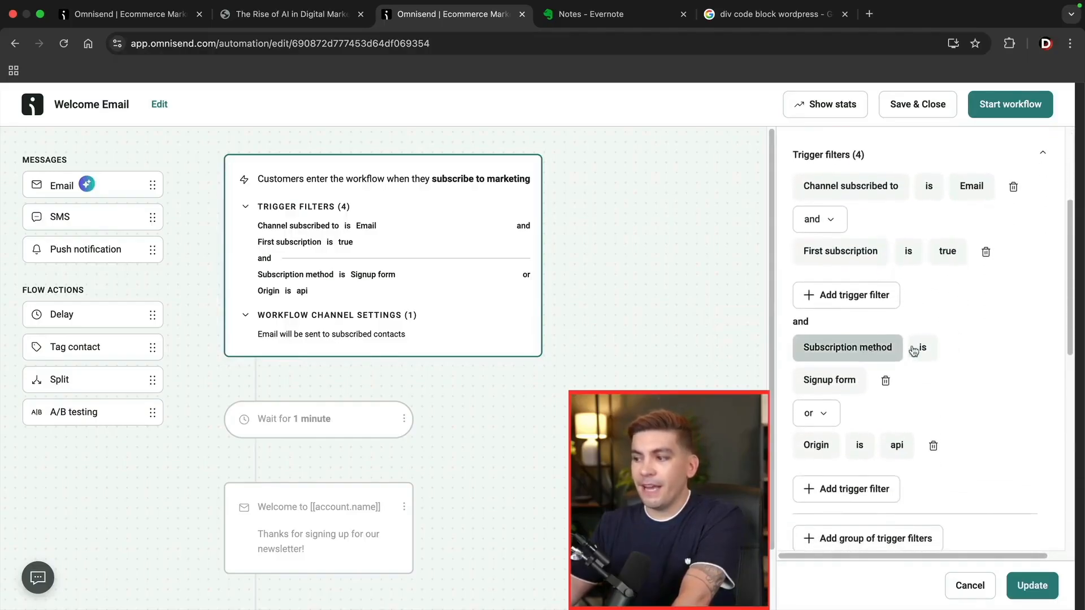
scroll(915, 349, "down", 1)
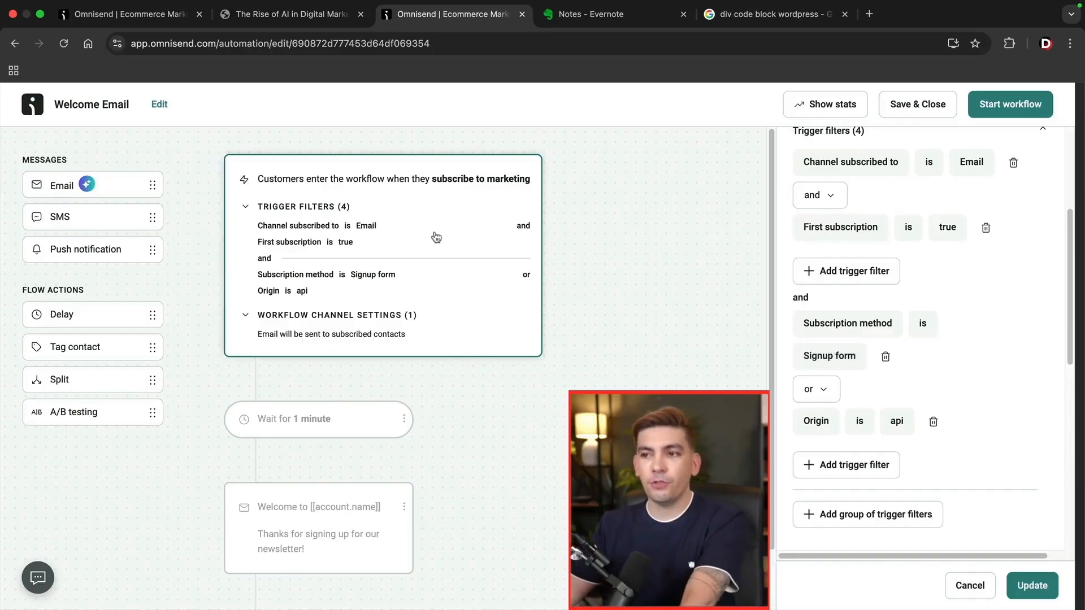
Check the 1-minute wait step, then open the welcome email step's settings.
left_click(351, 416)
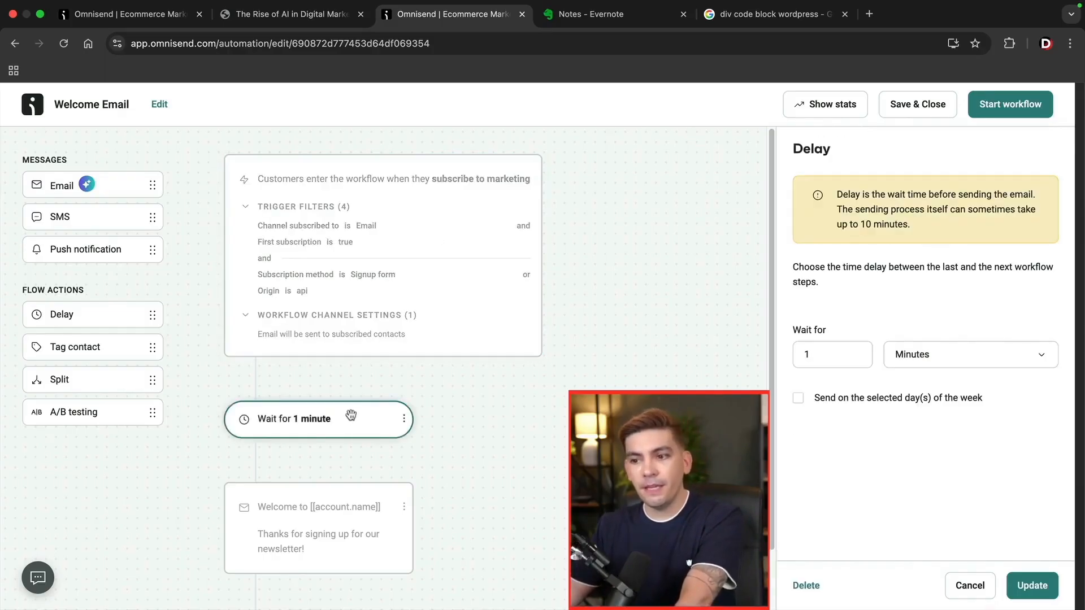
scroll(350, 418, "down", 2)
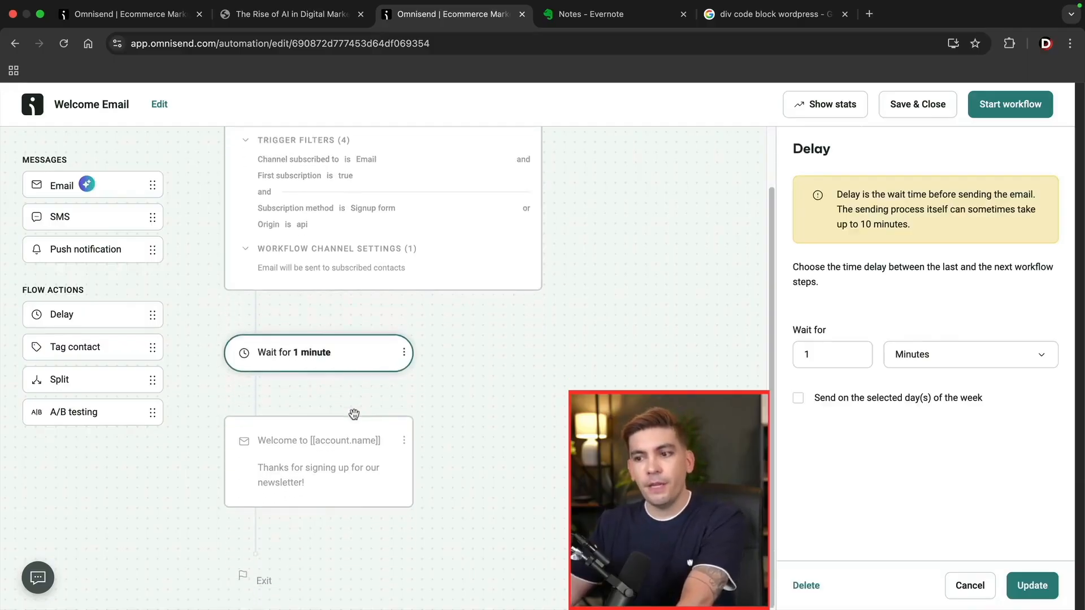
left_click(338, 455)
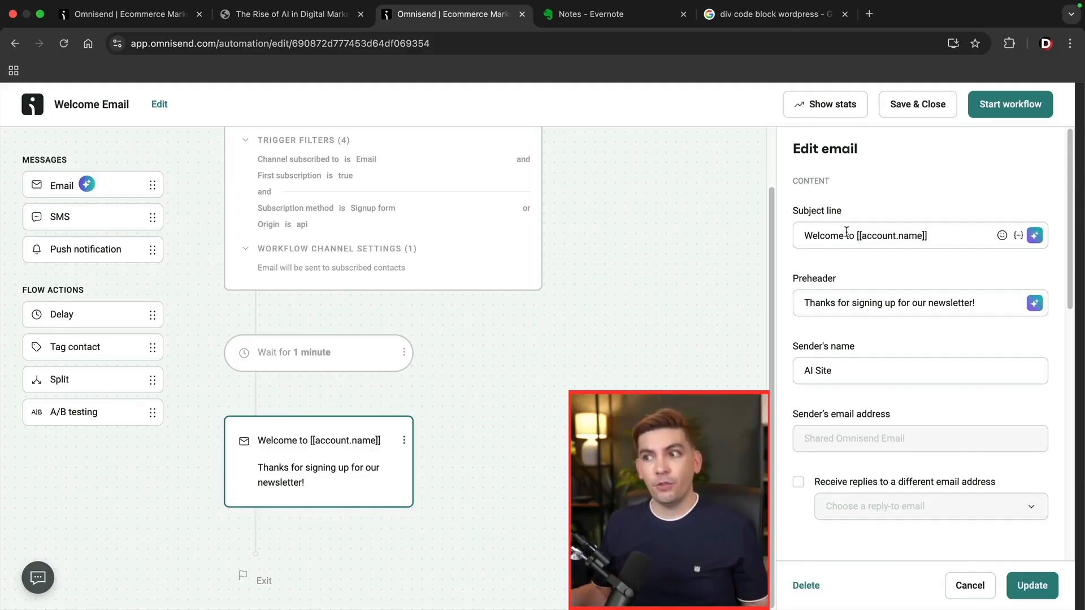
Change the subject line to 'Welcome to the club [[account.name]]'.
left_click(856, 236)
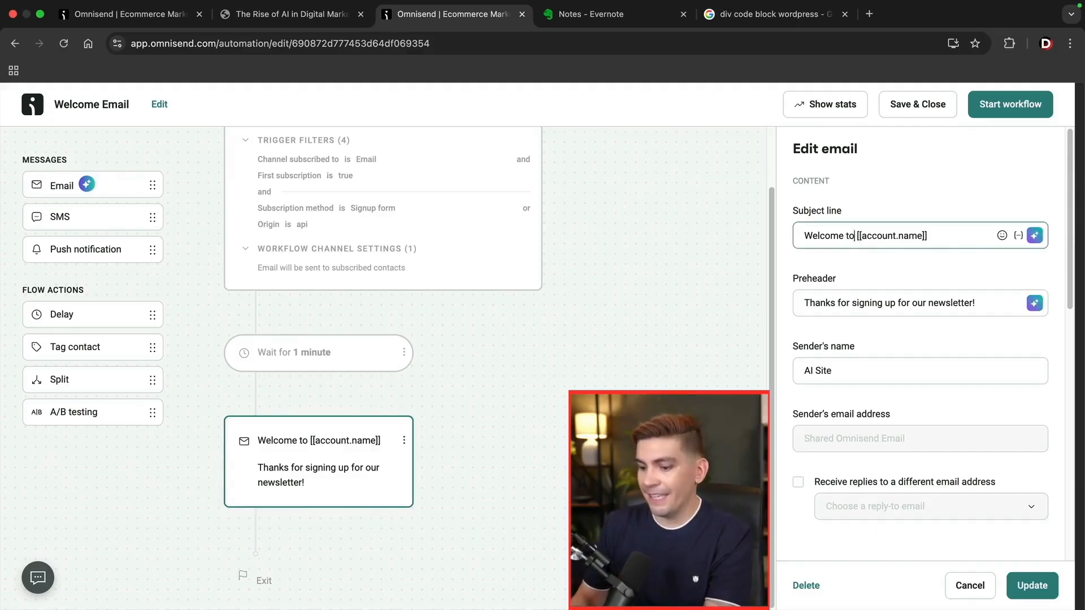
type("the cl")
type("u")
key("BackSpace")
key("BackSpace")
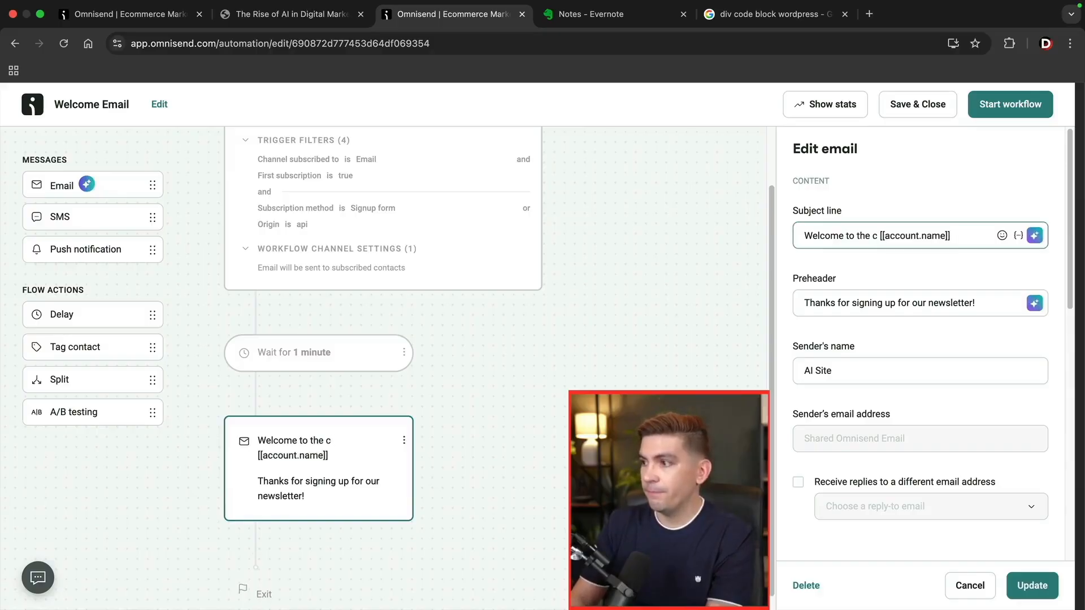
type("lub")
key("BackSpace")
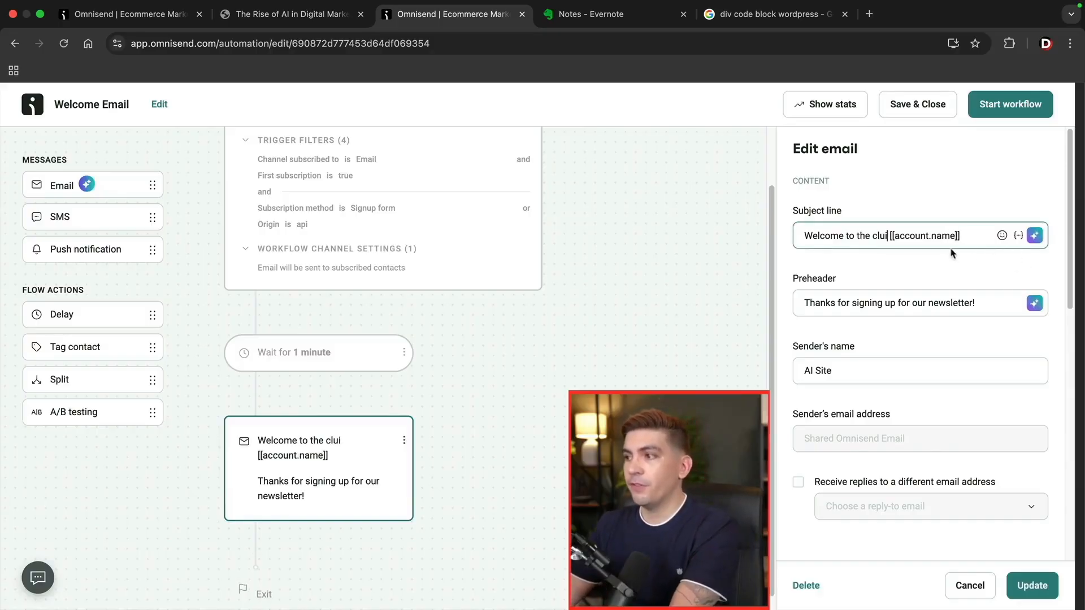
type("b")
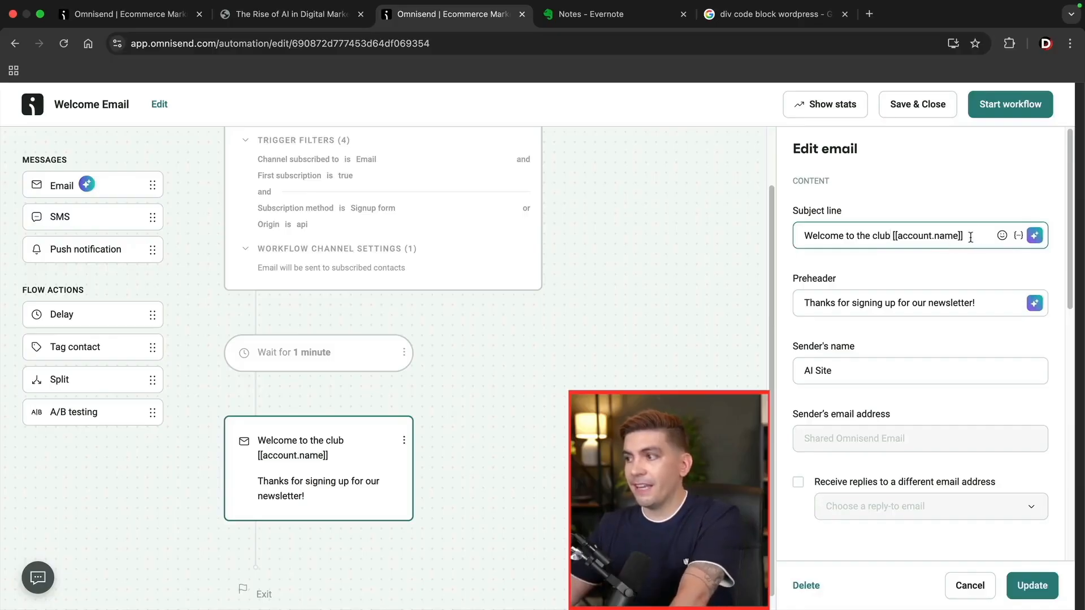
left_click_drag(973, 238, 894, 236)
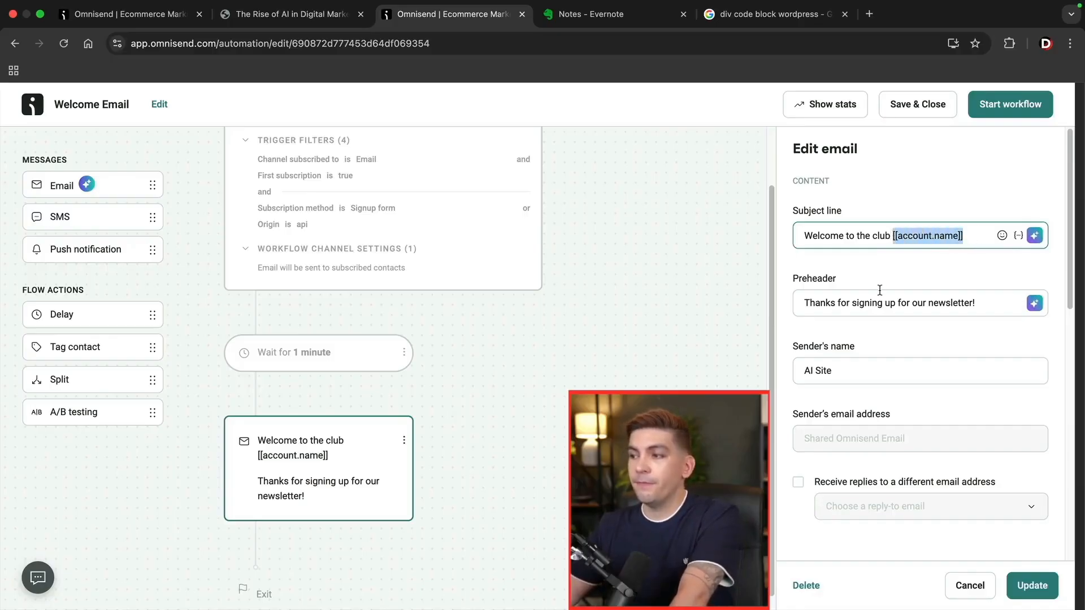
Add 'ai' to the preheader, replace the sender's name, and open the email content.
left_click_drag(815, 307, 957, 305)
left_click(964, 304)
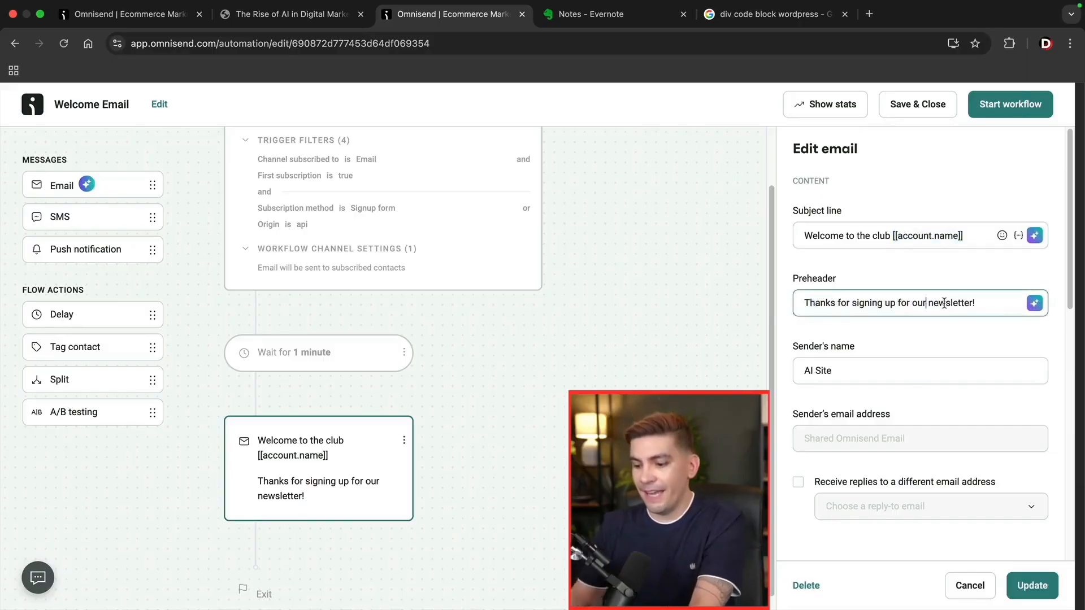
type("ai")
scroll(866, 344, "down", 1)
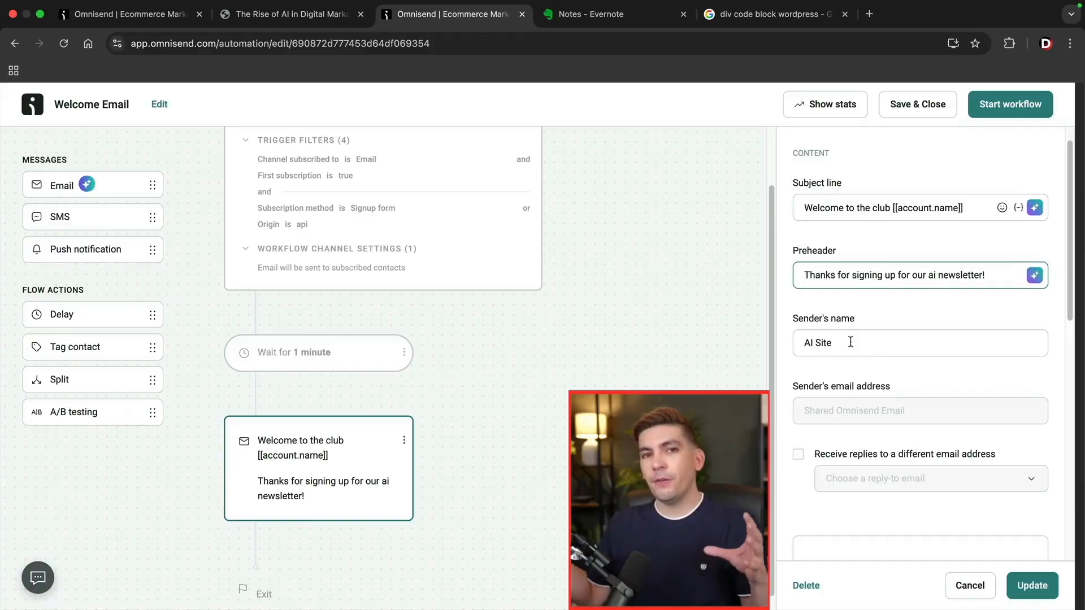
triple_click(851, 342)
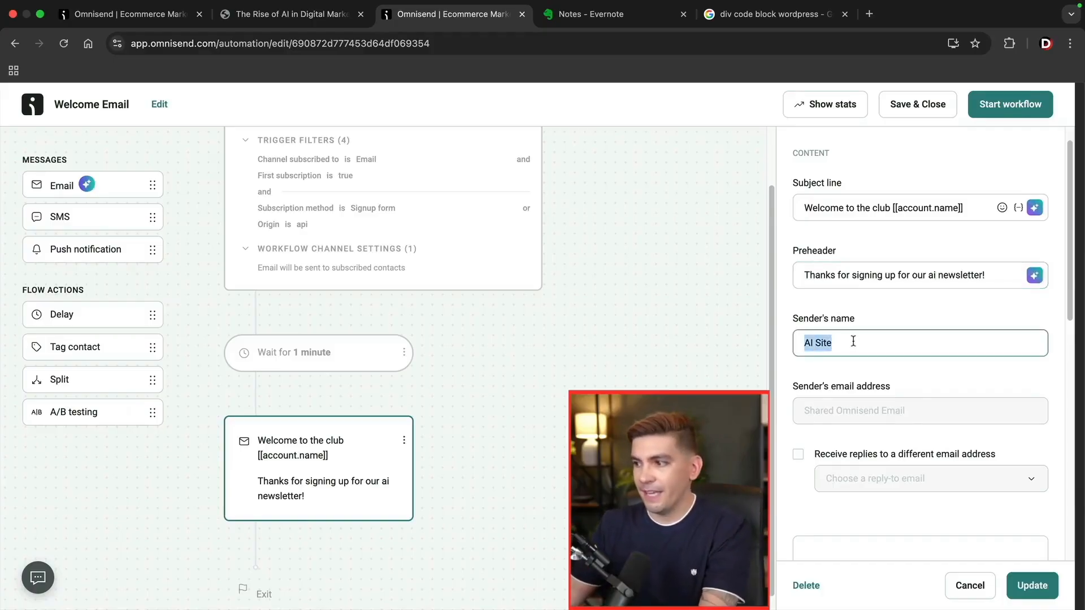
type("Dare")
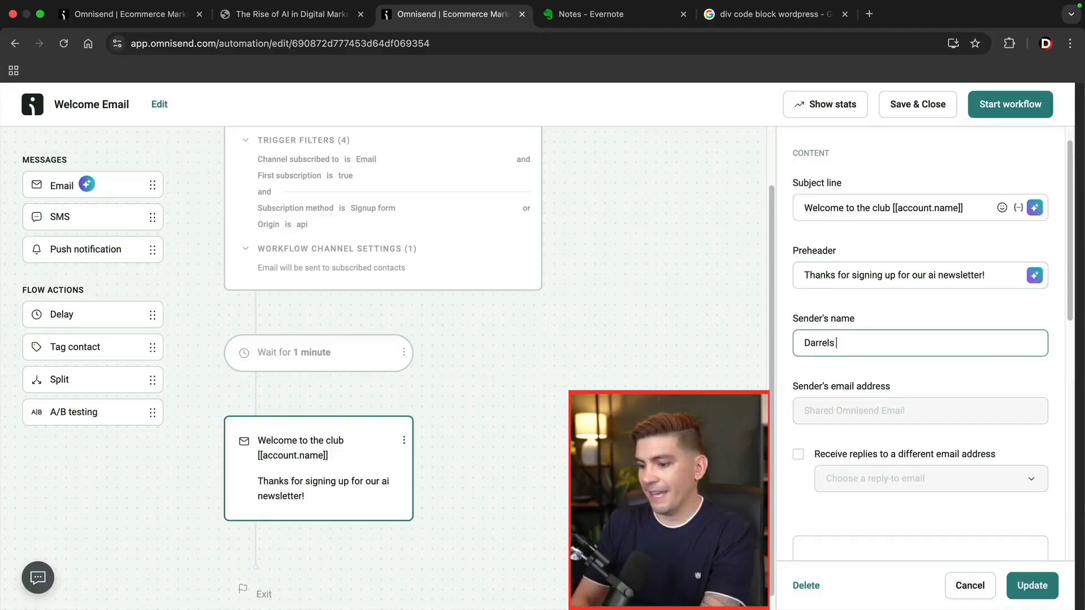
scroll(863, 353, "down", 6)
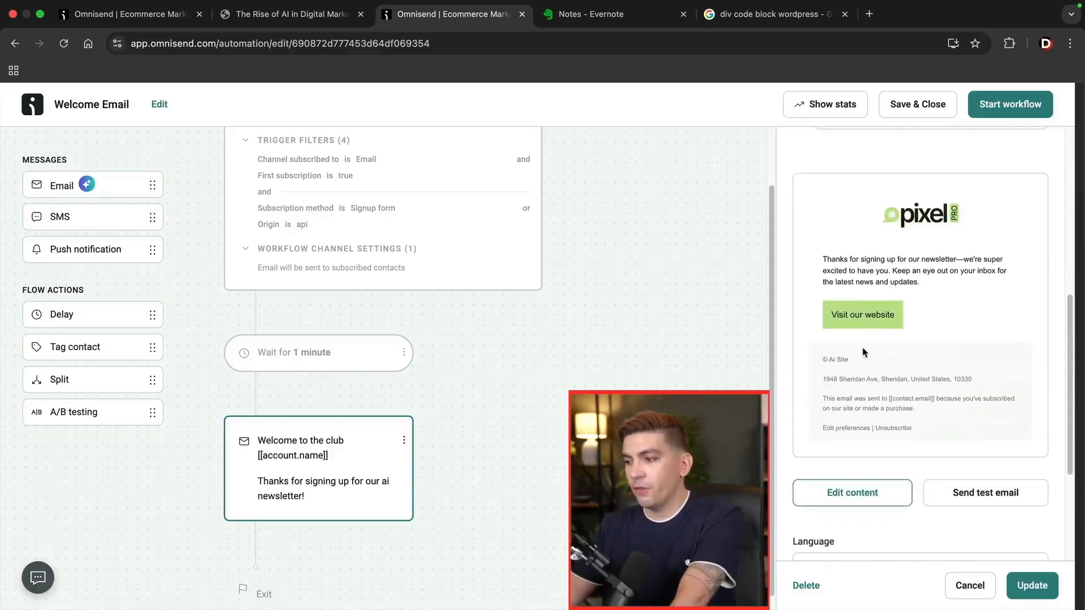
scroll(910, 364, "up", 1)
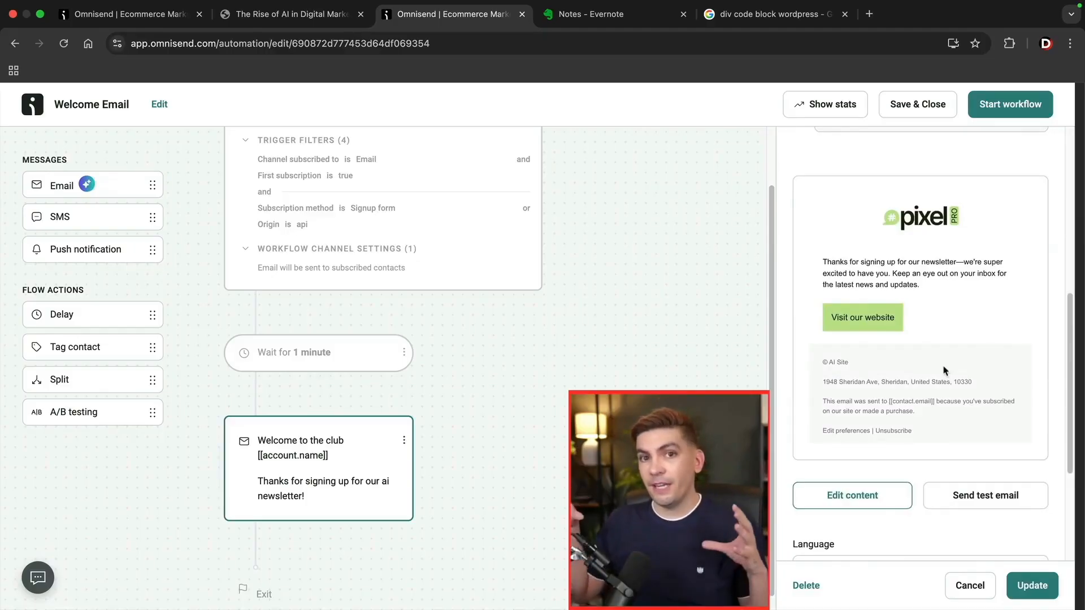
left_click(864, 495)
Save the email step changes and finish editing to return to the workflow.
left_click(683, 370)
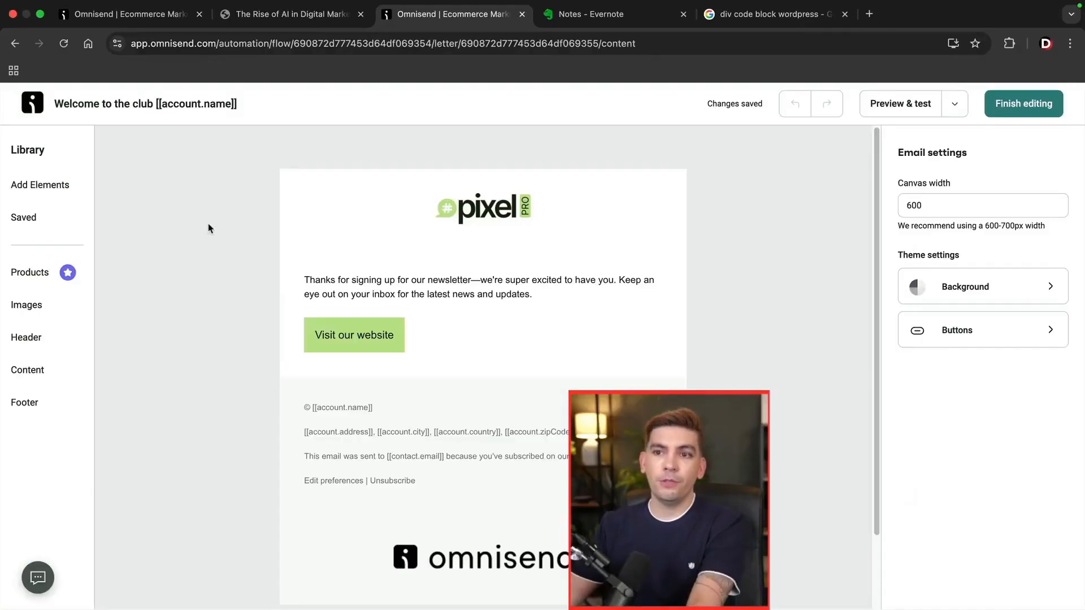
left_click(62, 193)
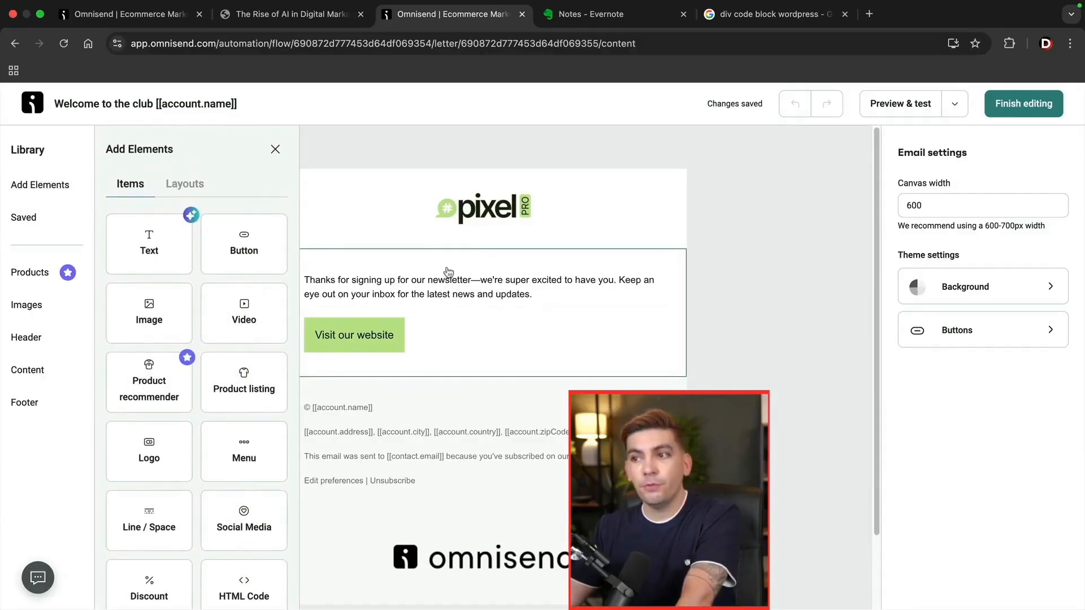
left_click(276, 154)
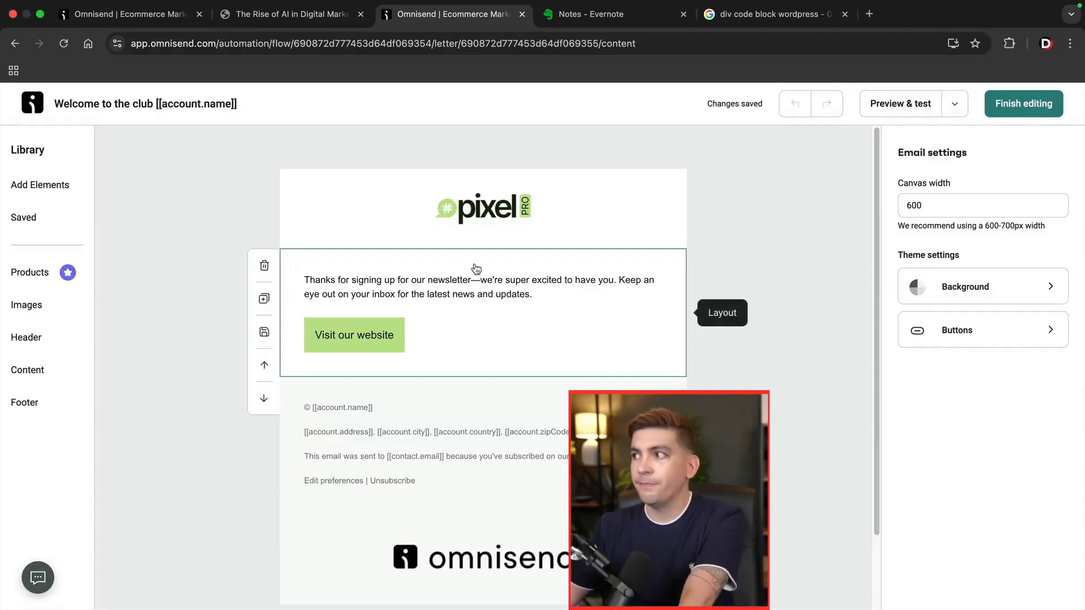
left_click(1022, 105)
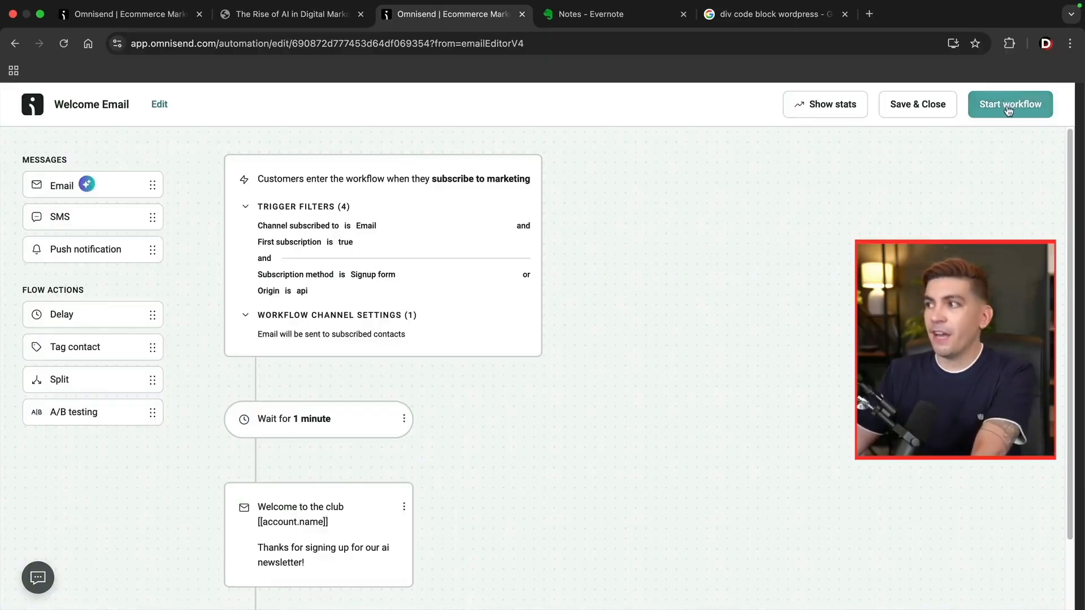
Start the Welcome Email workflow, then go to the Campaigns page.
left_click(999, 109)
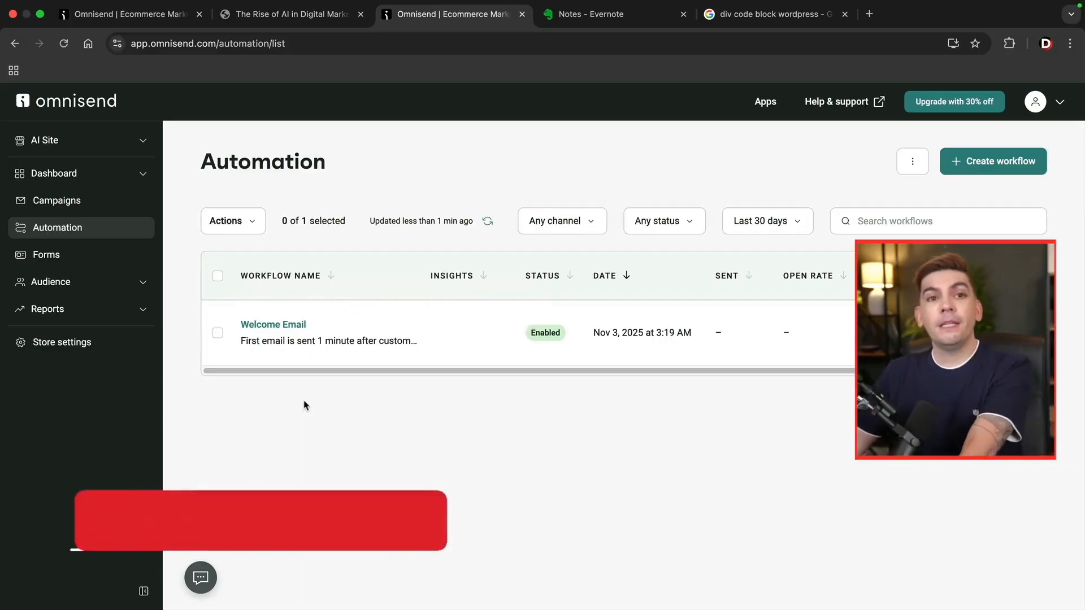
left_click(71, 207)
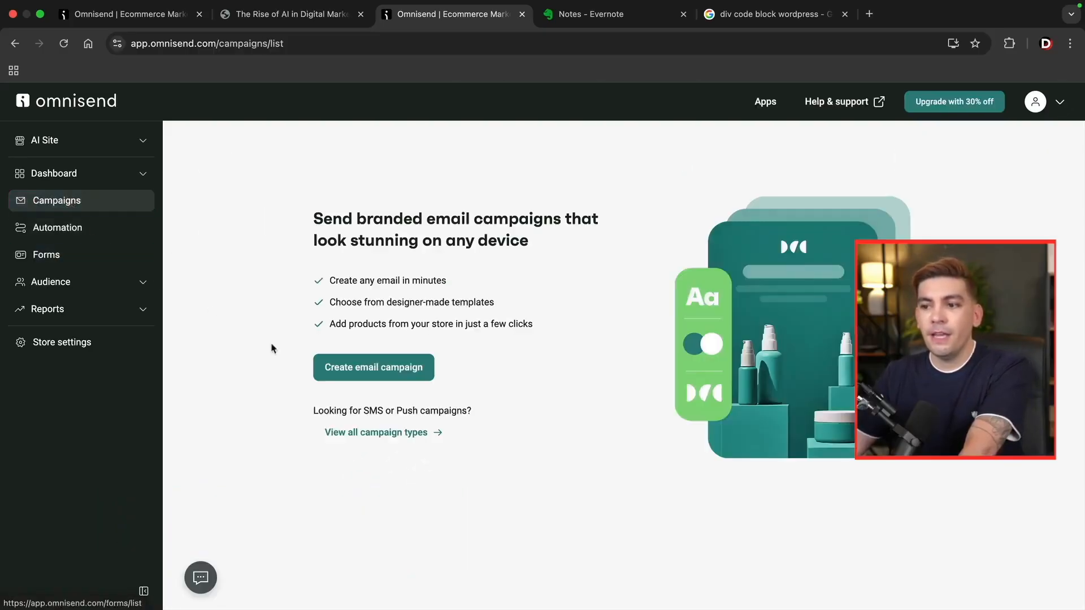
Start a regular email campaign and apply the AI-suggested Black Friday subject line.
left_click(366, 438)
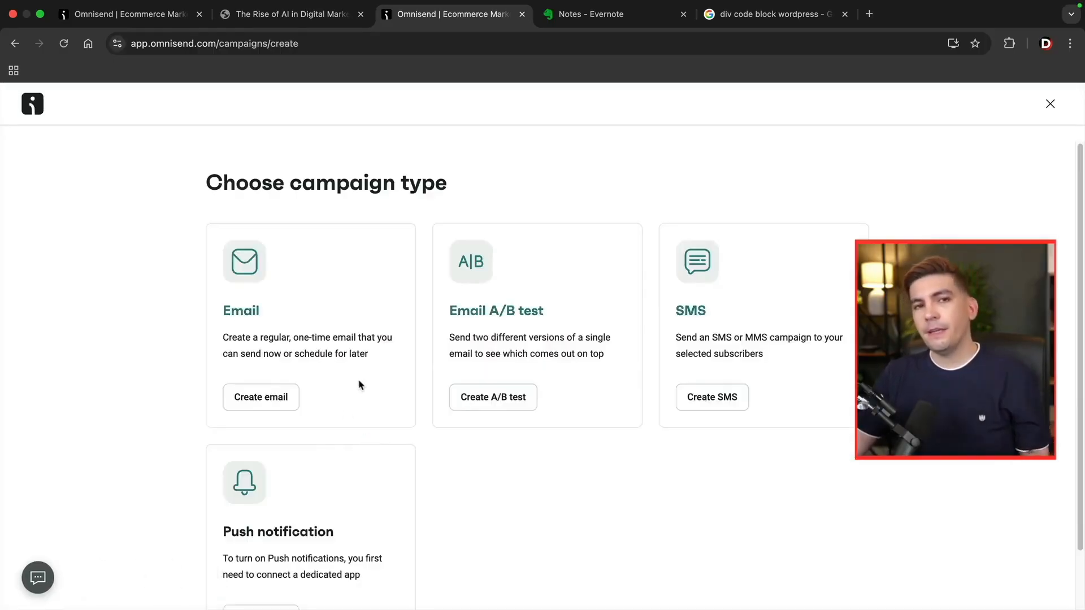
left_click(268, 399)
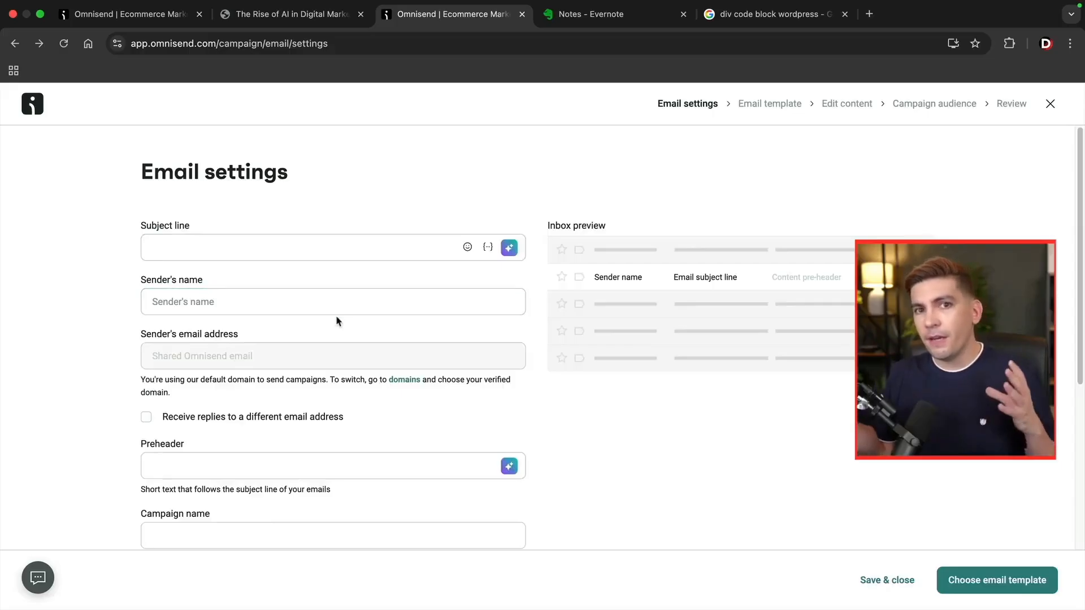
left_click(509, 249)
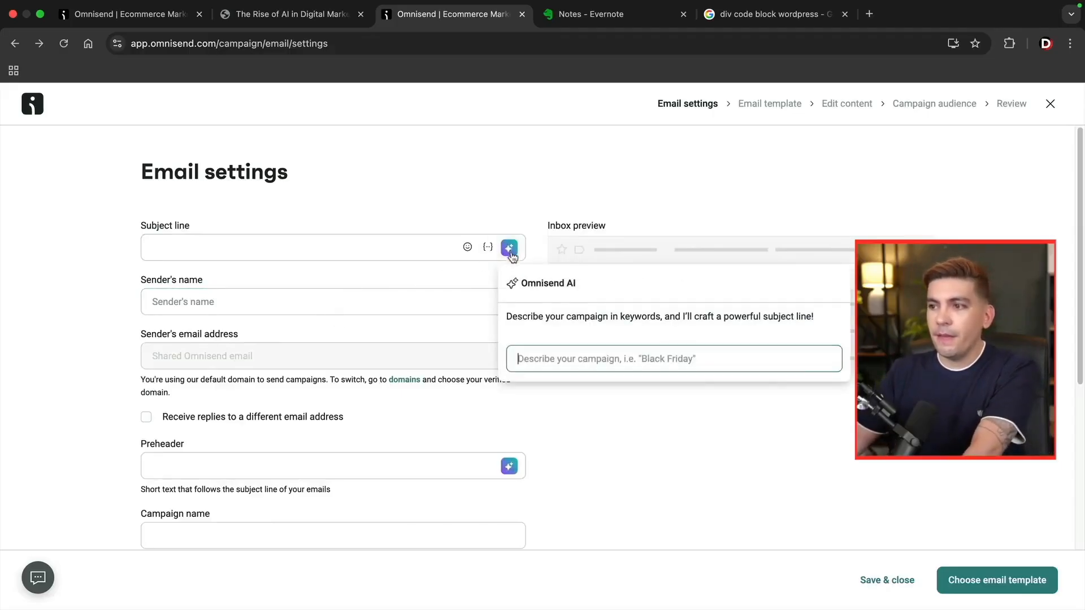
type("black ")
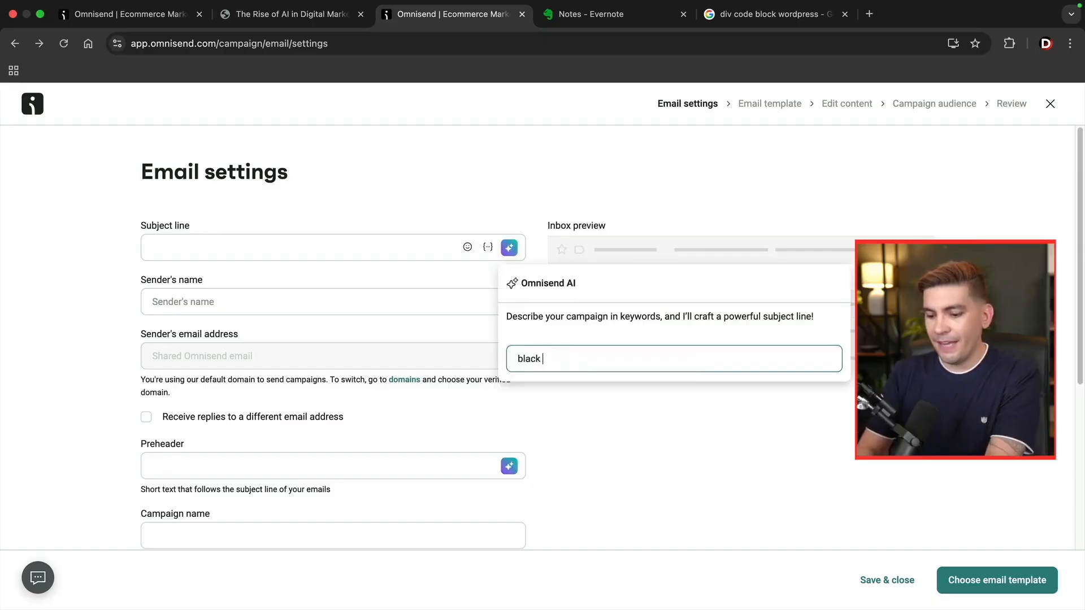
type("friday for elementor template kits")
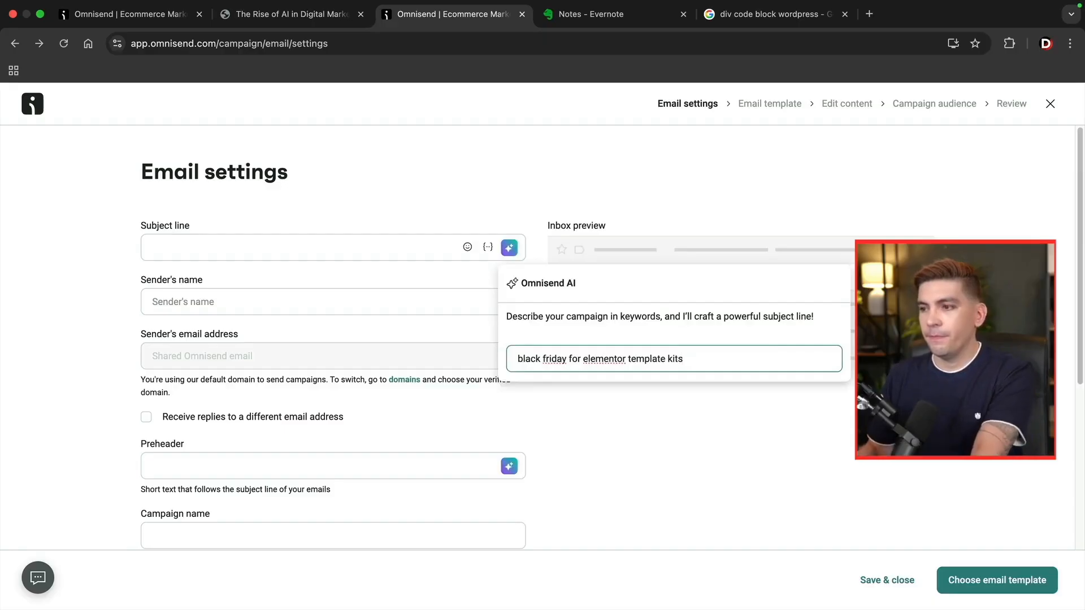
key("Return")
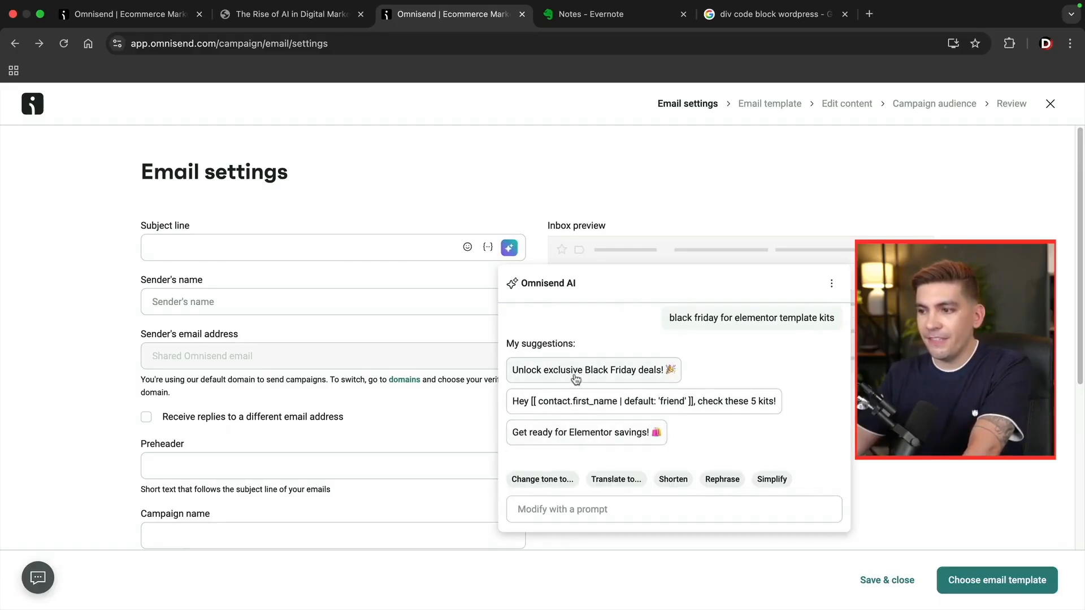
left_click(576, 372)
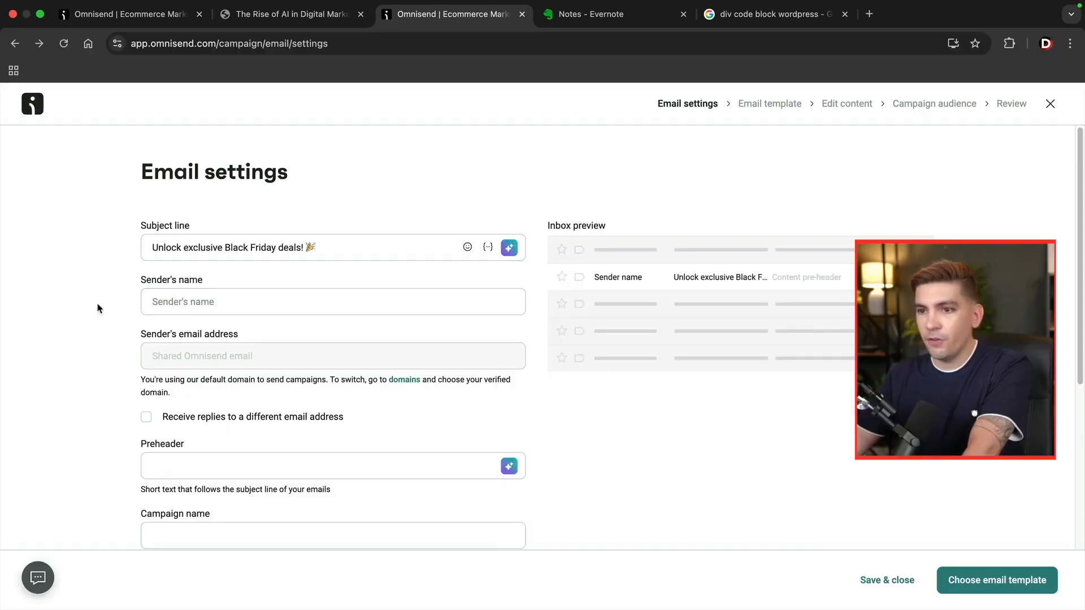
Enter the sender's name and apply the AI limited-time offers preheader.
left_click(194, 299)
type("Darre")
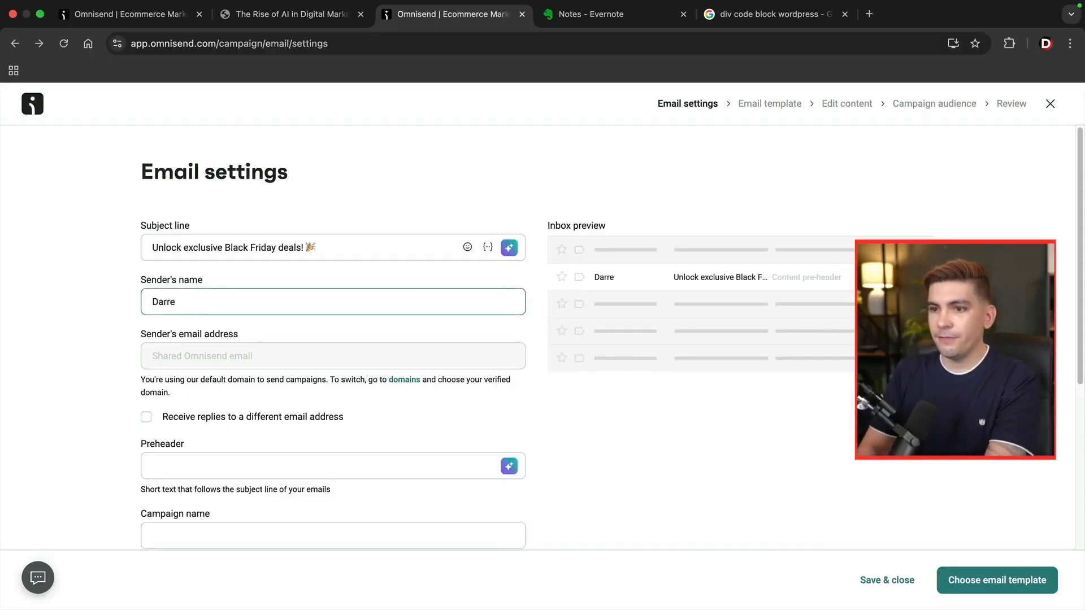
type("l Wilson")
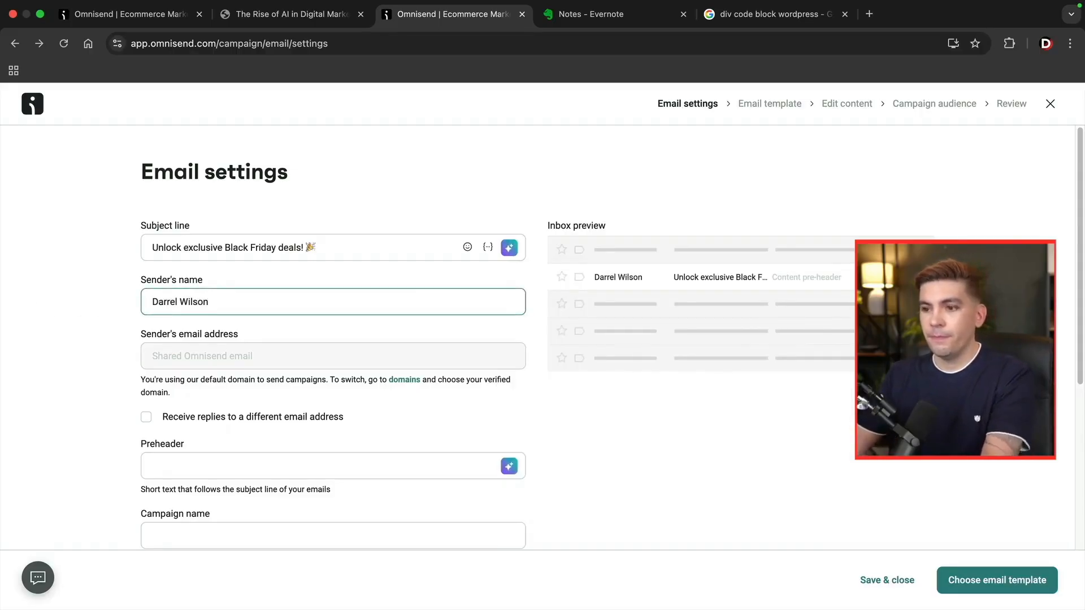
left_click(514, 475)
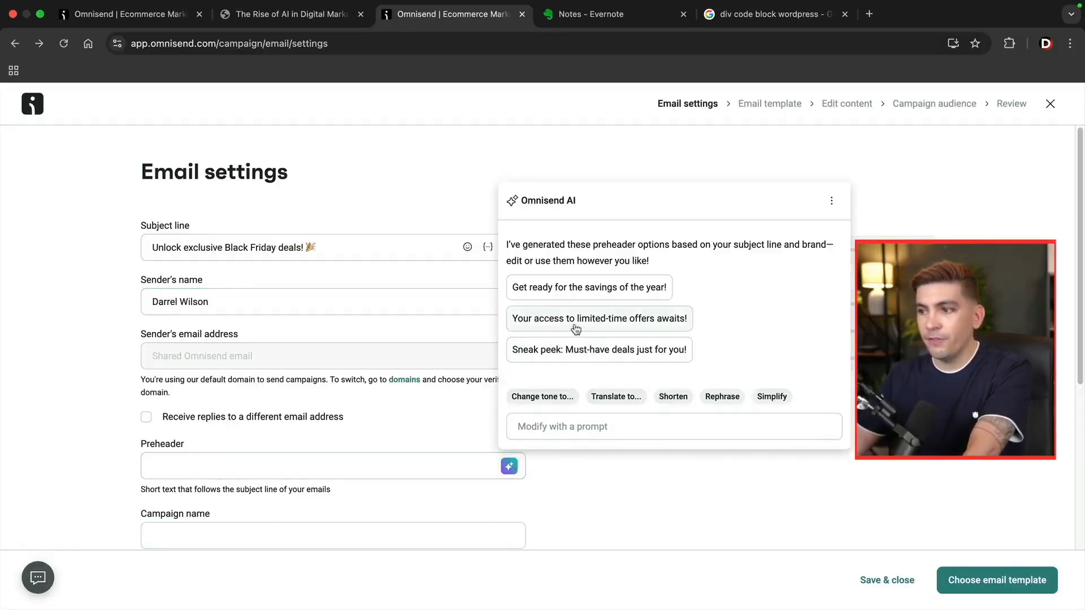
left_click(575, 329)
left_click(72, 484)
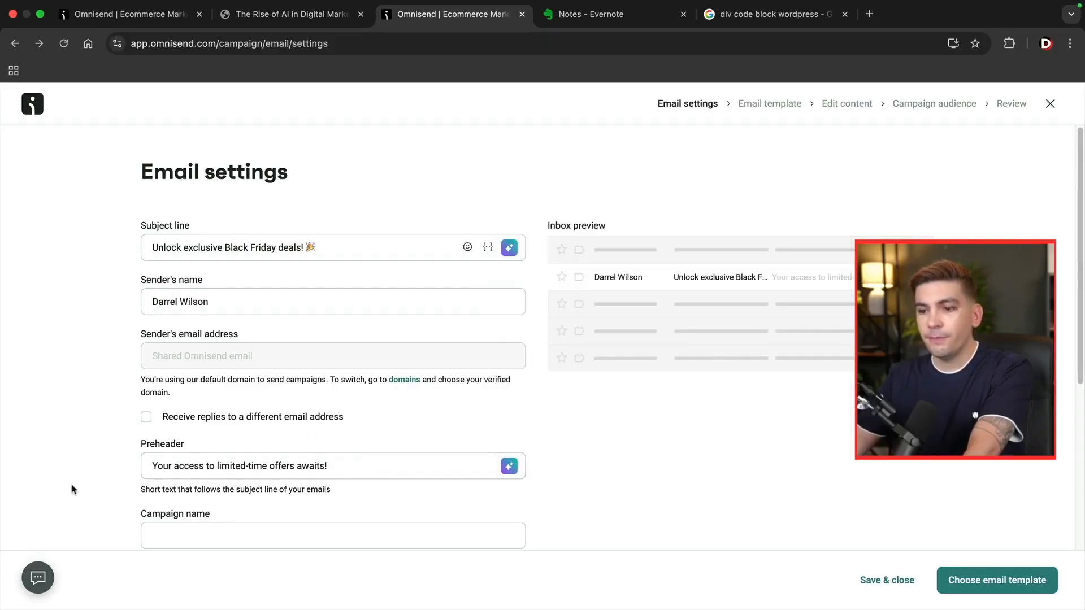
Name the campaign Elementor and proceed to template selection.
scroll(205, 490, "down", 3)
left_click(247, 421)
type("Elementor")
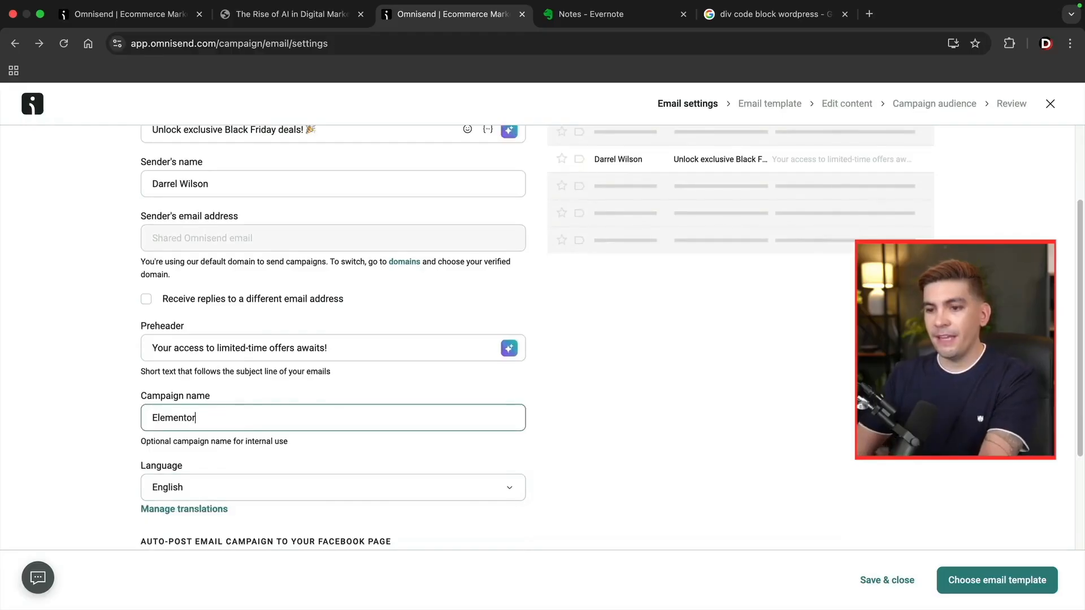
scroll(322, 381, "down", 3)
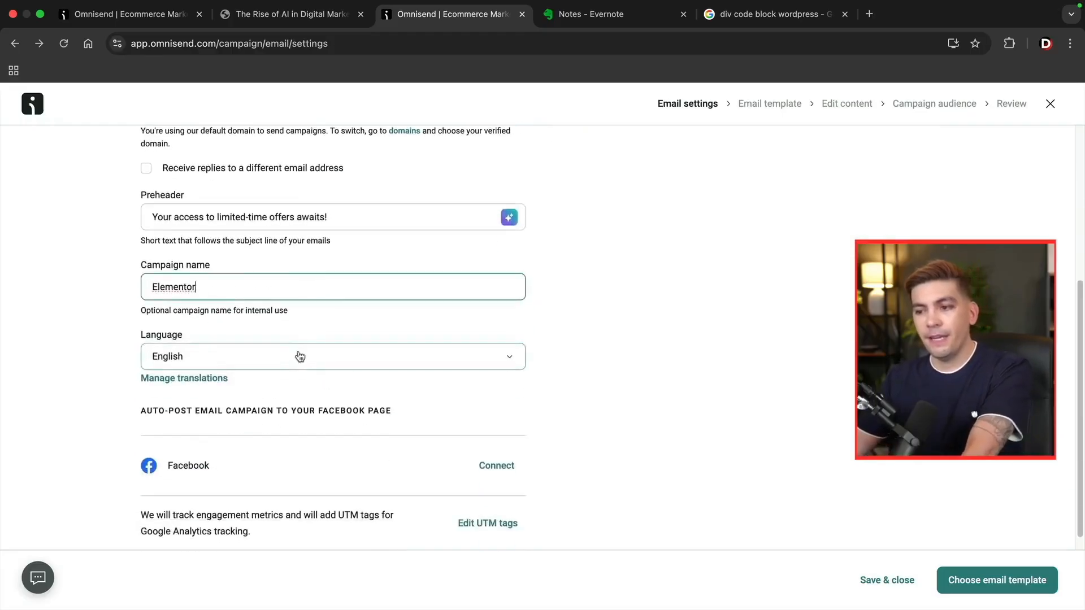
scroll(283, 358, "up", 5)
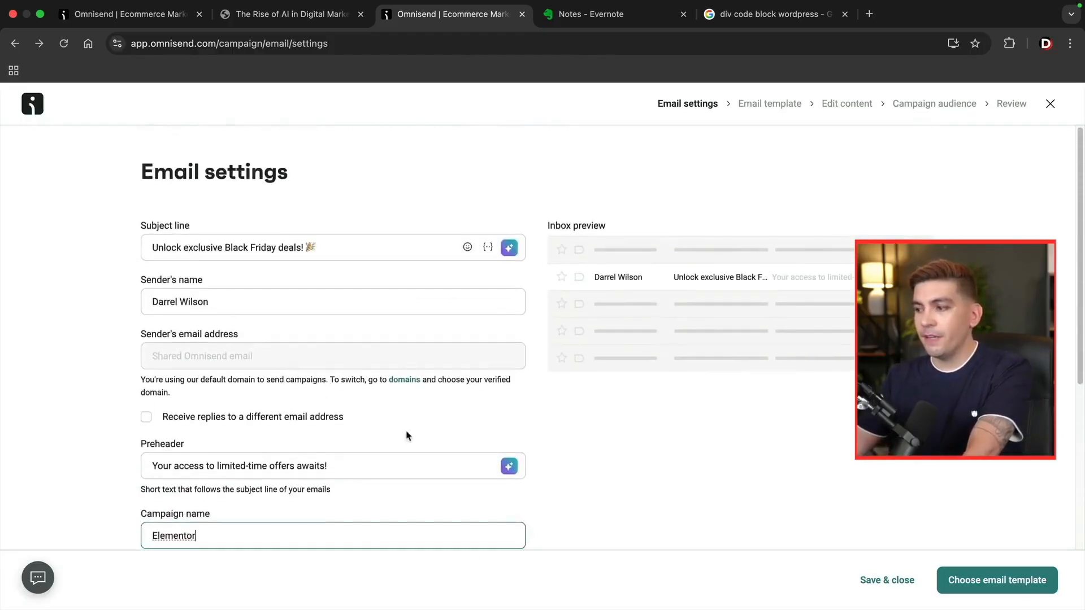
left_click(969, 581)
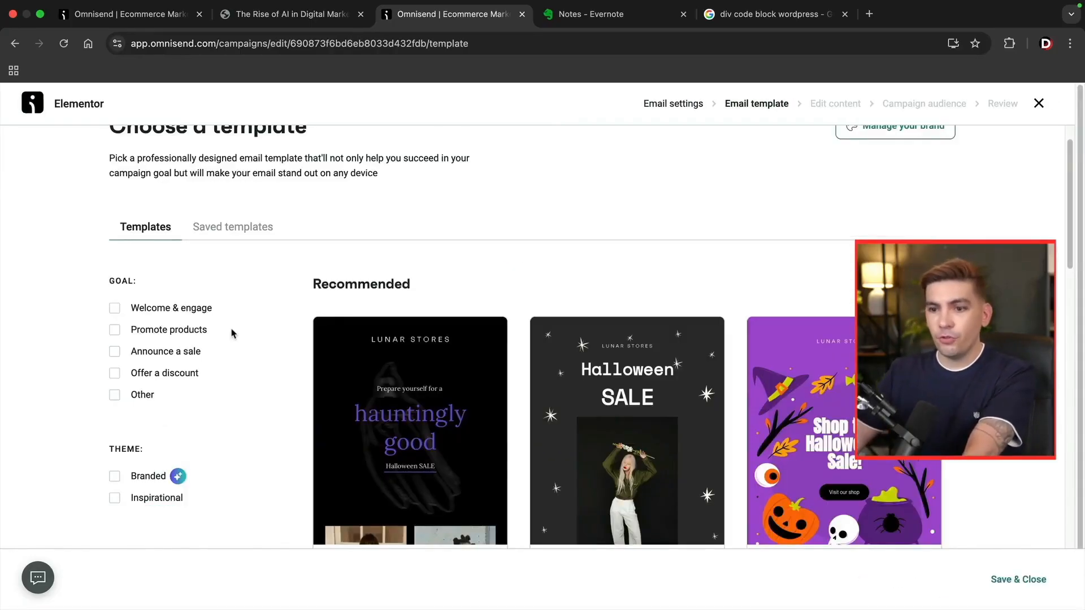
Filter the template gallery to Branded designs and browse them, including Offer a discount code.
left_click(114, 477)
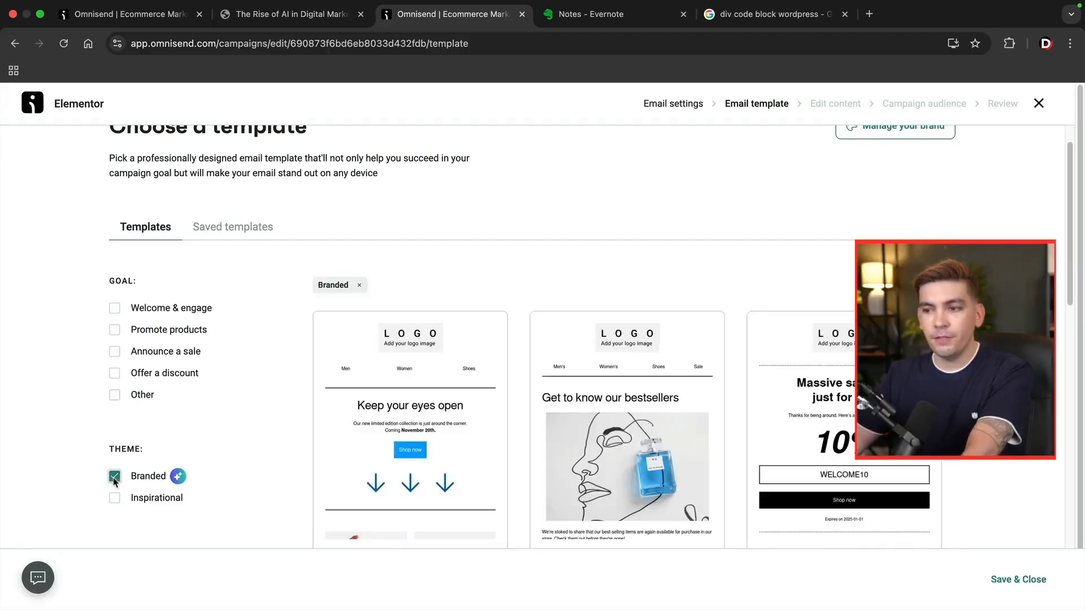
scroll(273, 427, "down", 8)
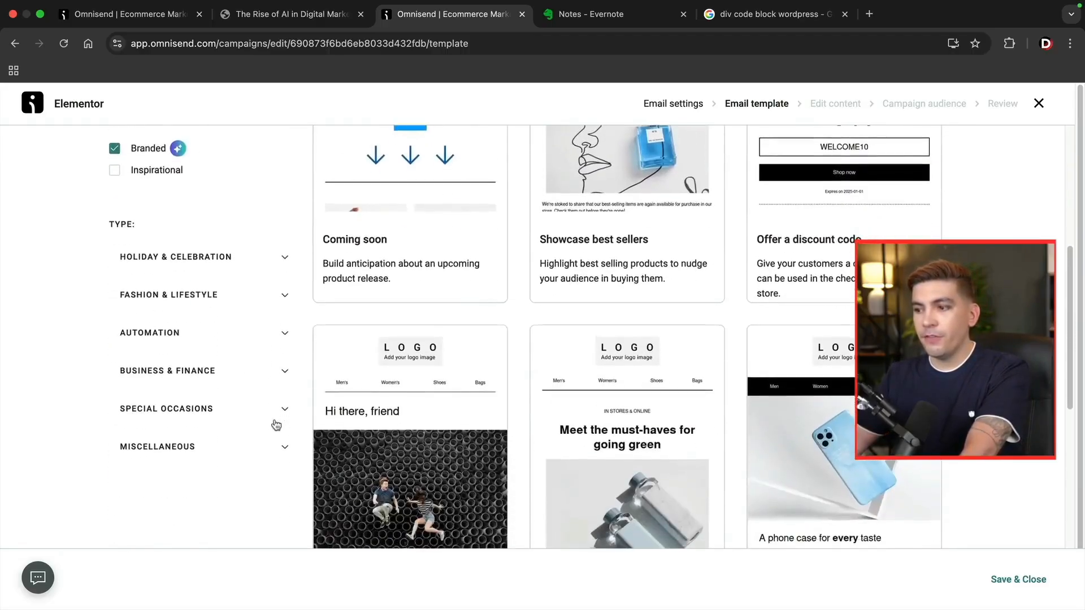
scroll(276, 425, "down", 6)
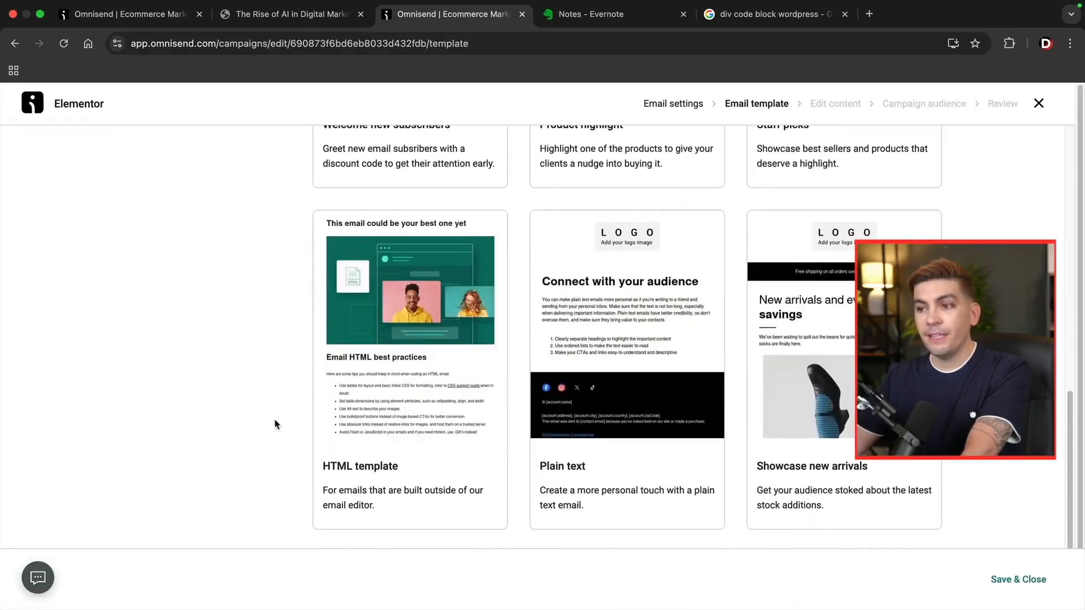
scroll(275, 424, "down", 1)
scroll(276, 425, "up", 6)
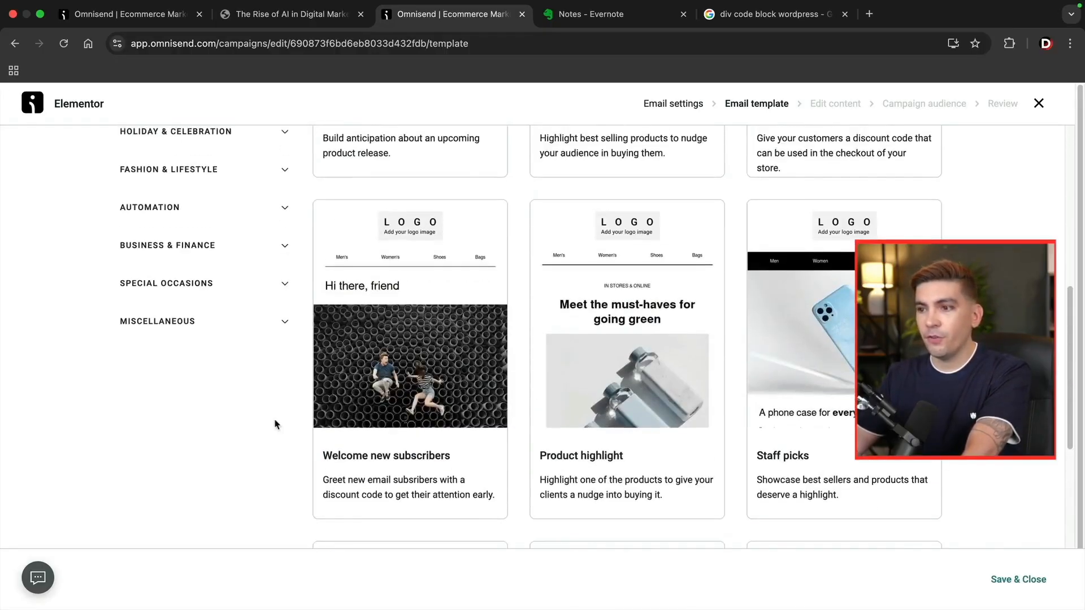
scroll(271, 406, "up", 7)
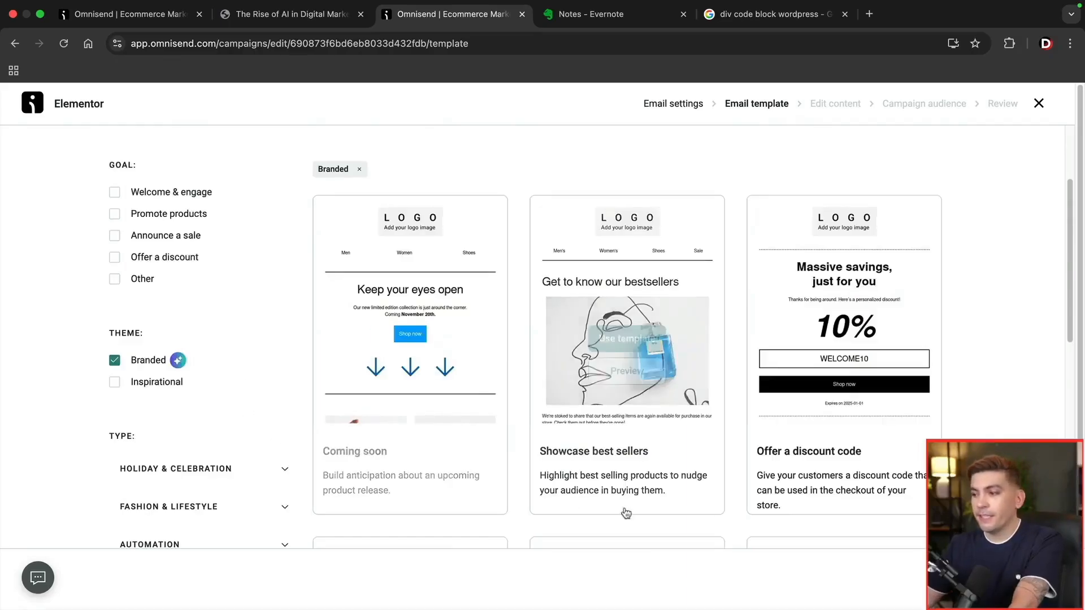
Use the Offer a discount code template and point its Shop now button to the website URL.
mouse_move(882, 416)
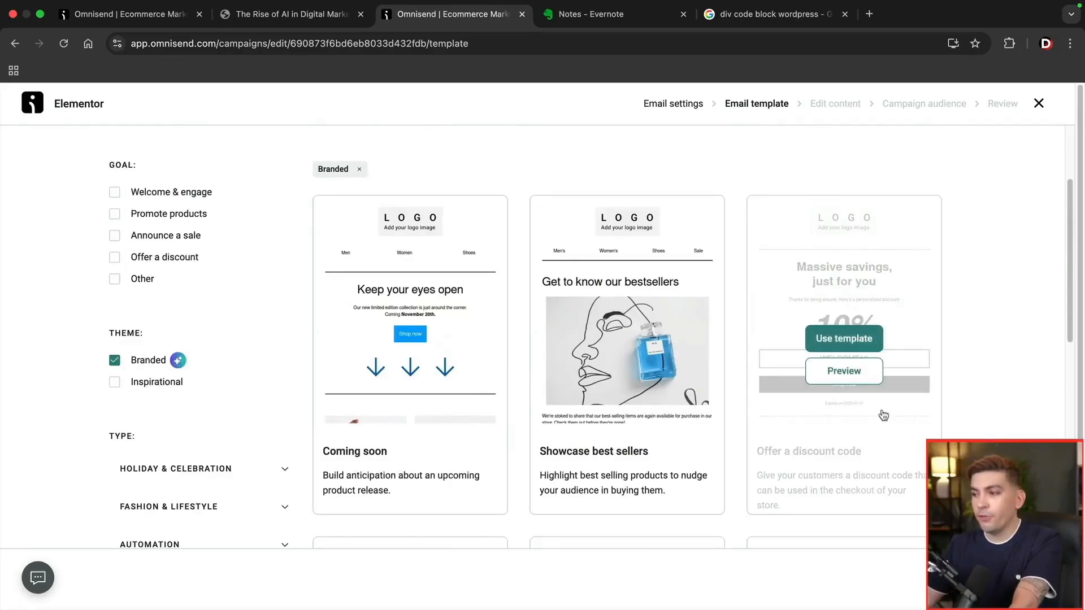
left_click(846, 341)
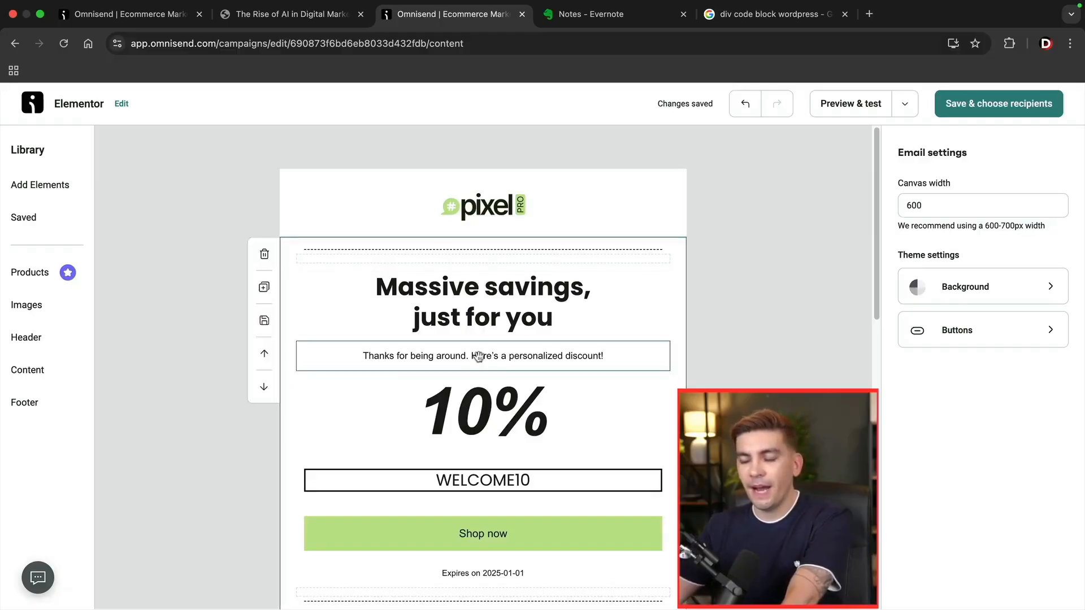
left_click(459, 538)
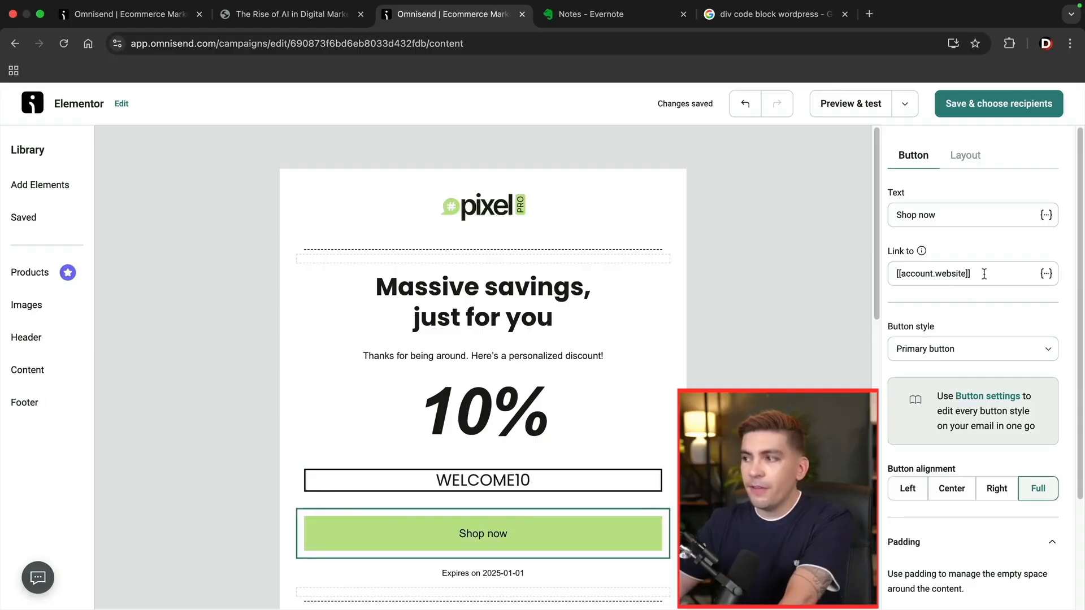
left_click_drag(983, 274, 892, 277)
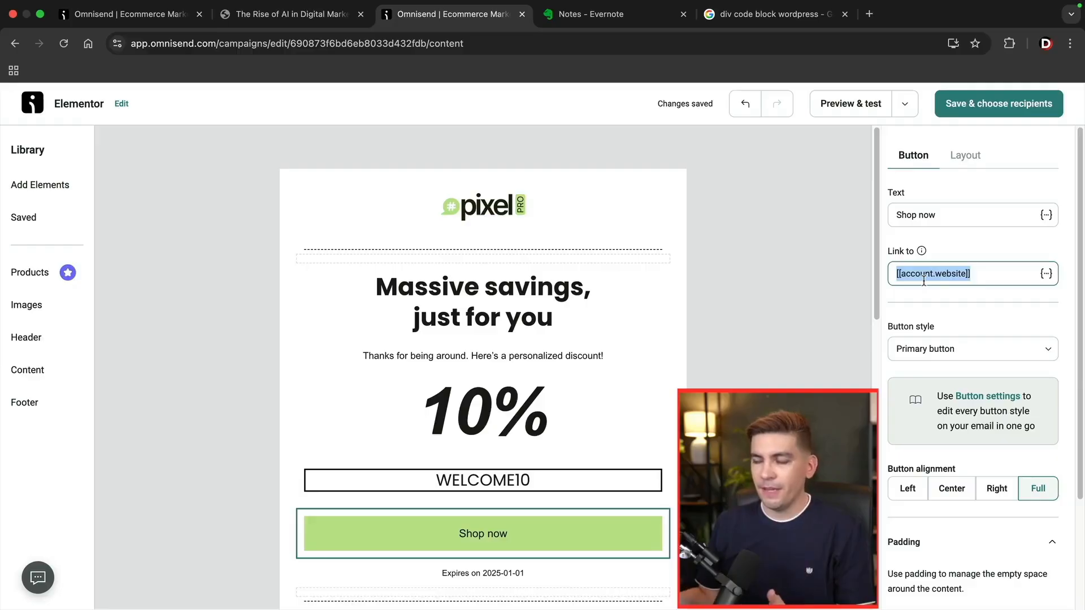
key("BackSpace")
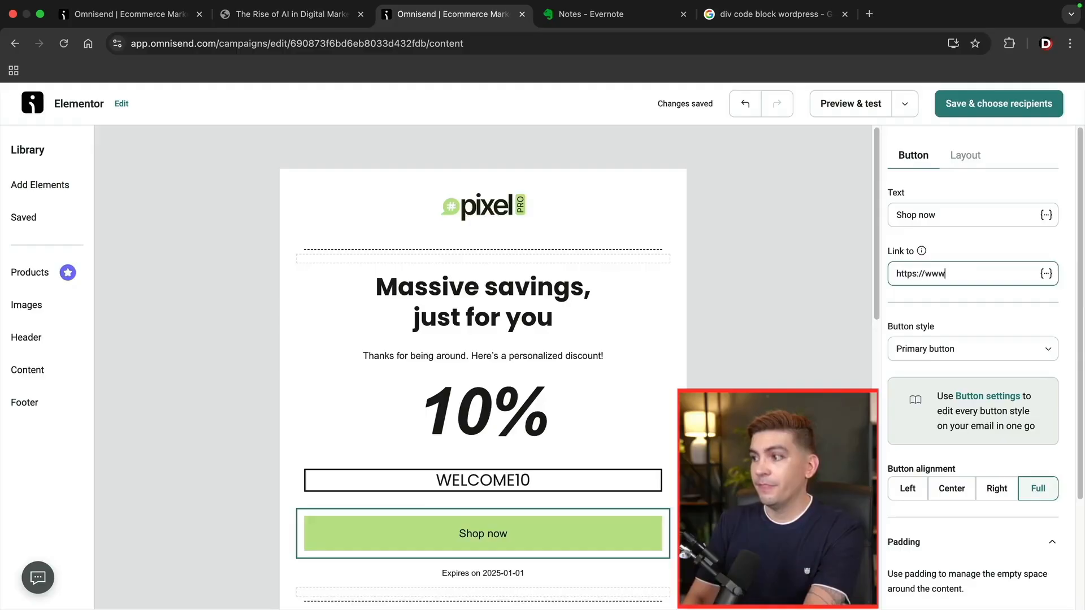
type("https://www.darrelwilso")
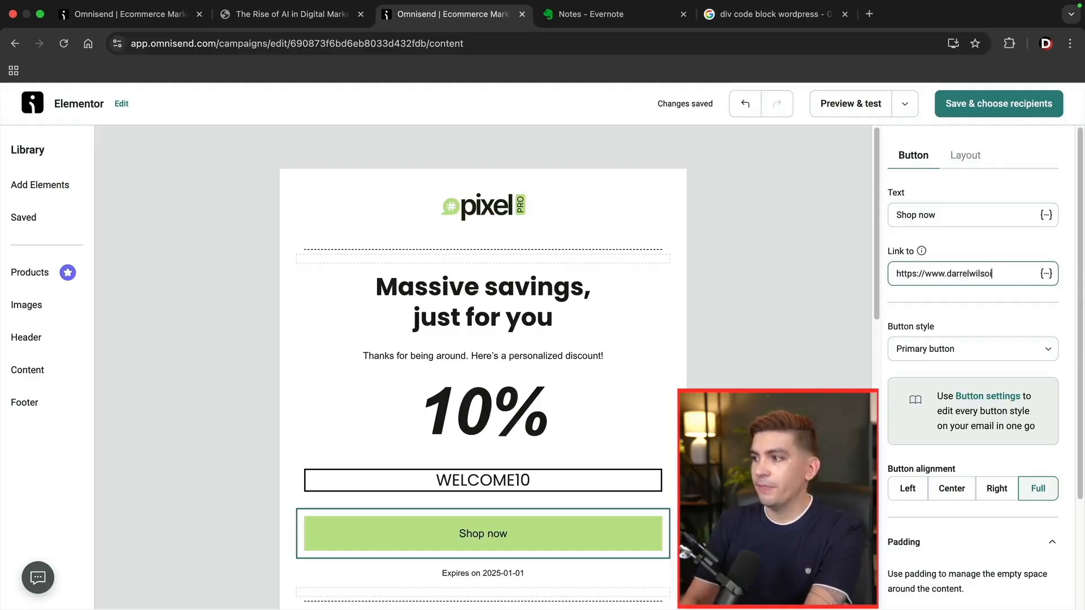
type("n.")
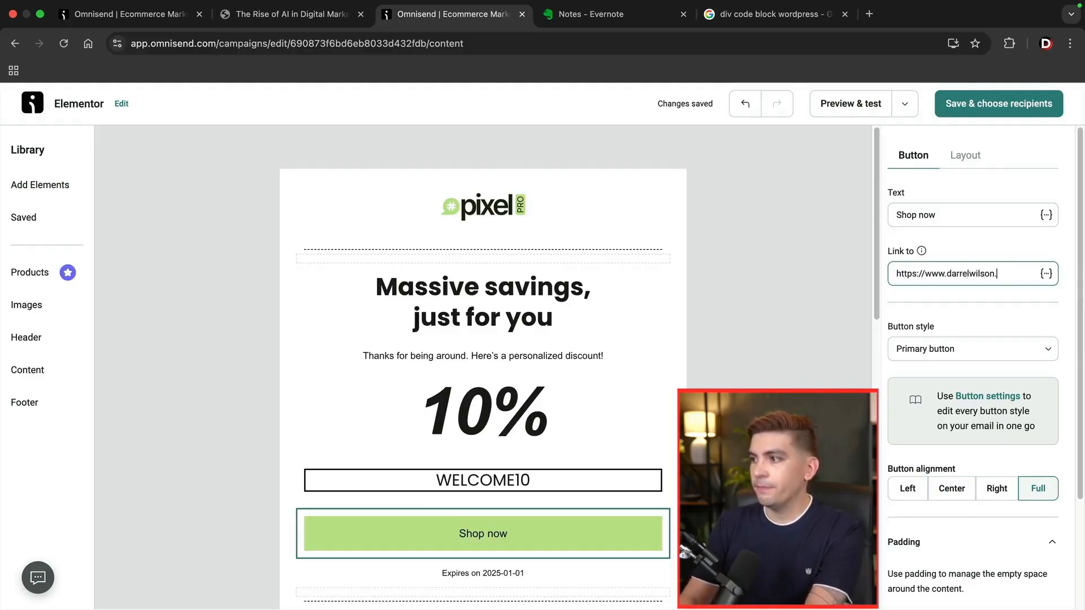
type("com")
left_click(855, 202)
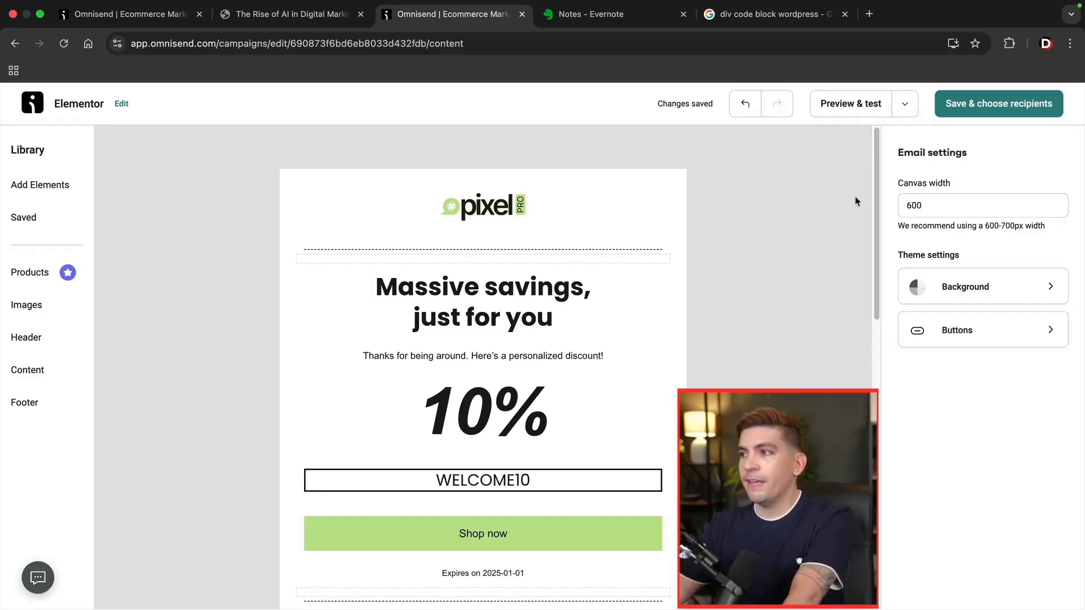
Send the campaign to Disengaged email subscribers and send a test email.
left_click(979, 116)
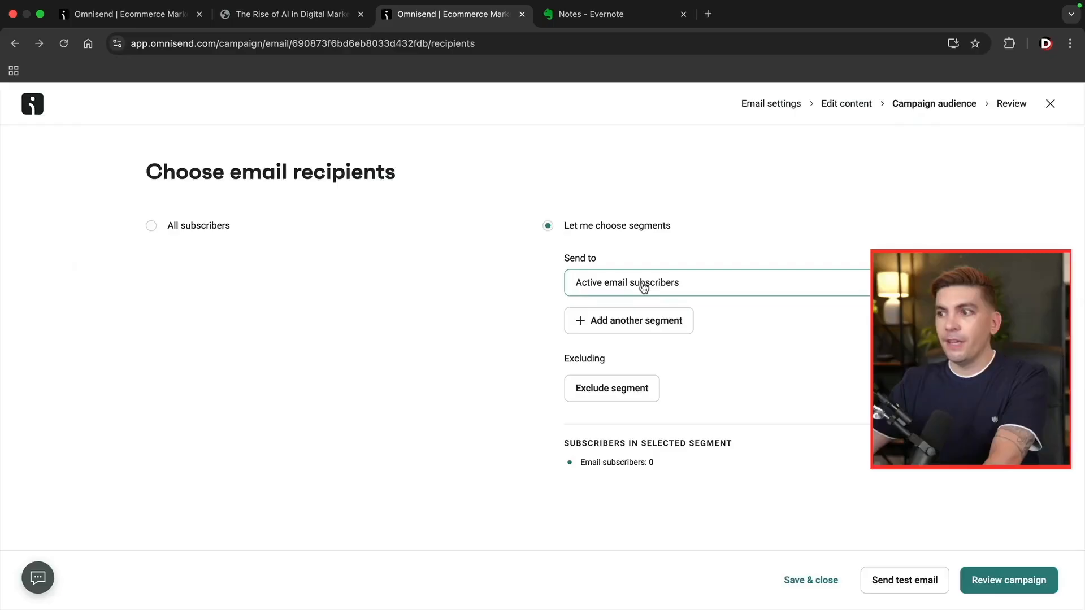
left_click(643, 288)
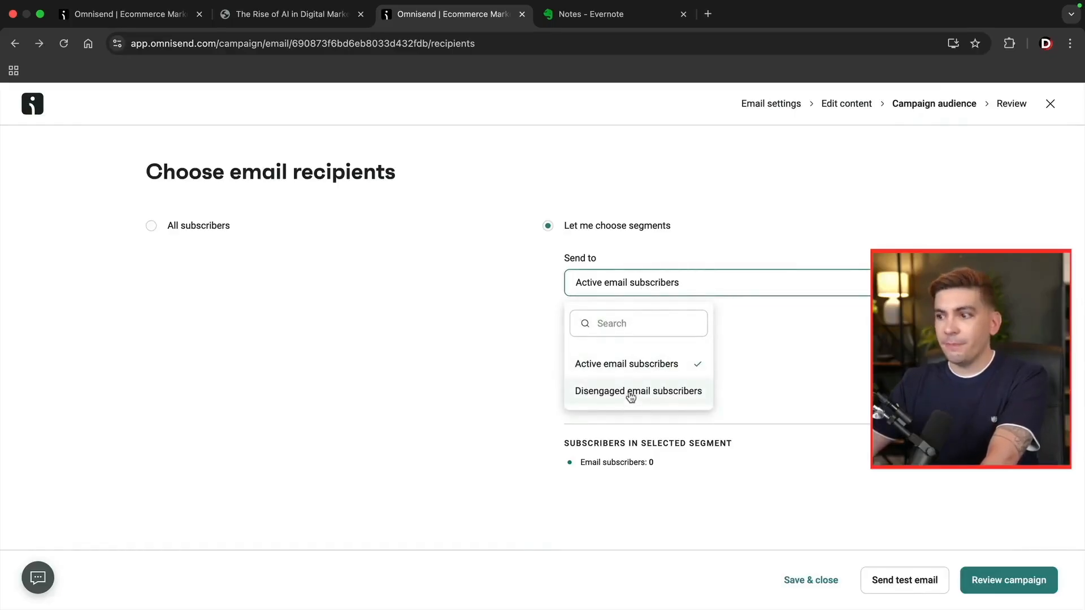
left_click(631, 396)
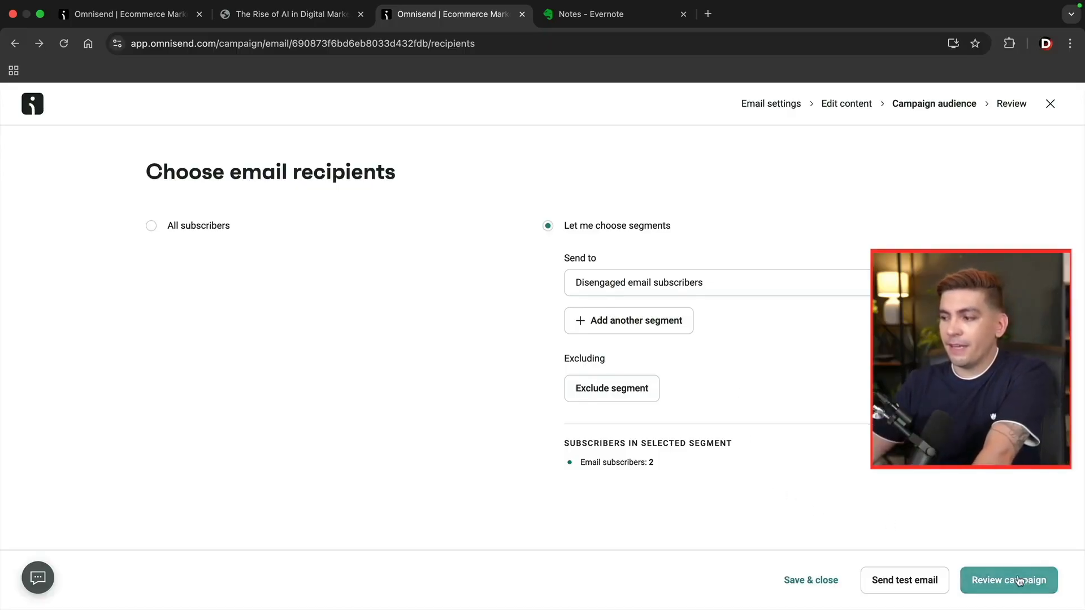
left_click(916, 582)
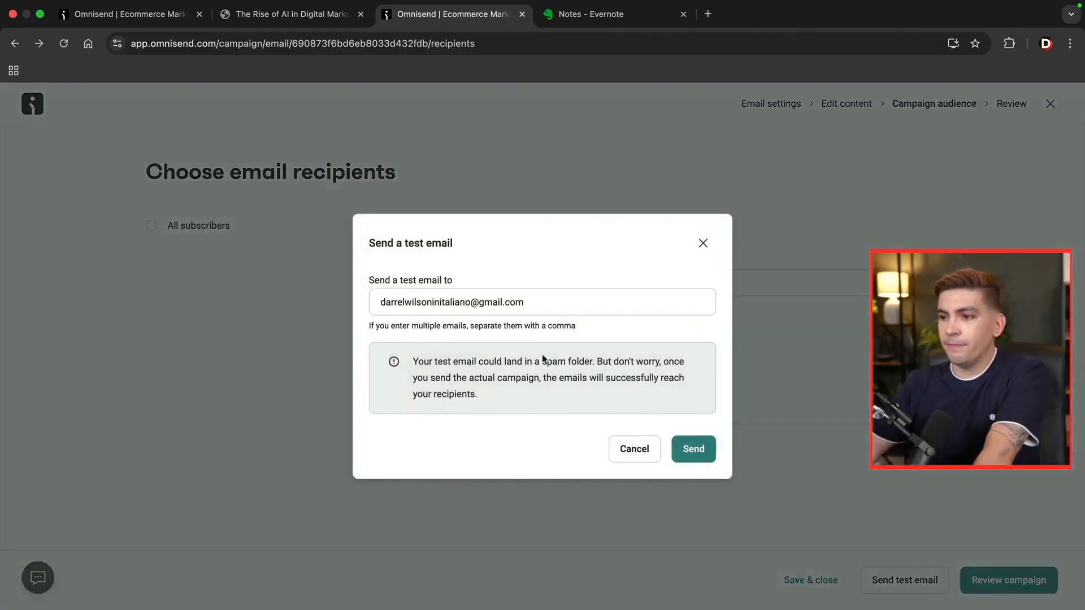
left_click(694, 449)
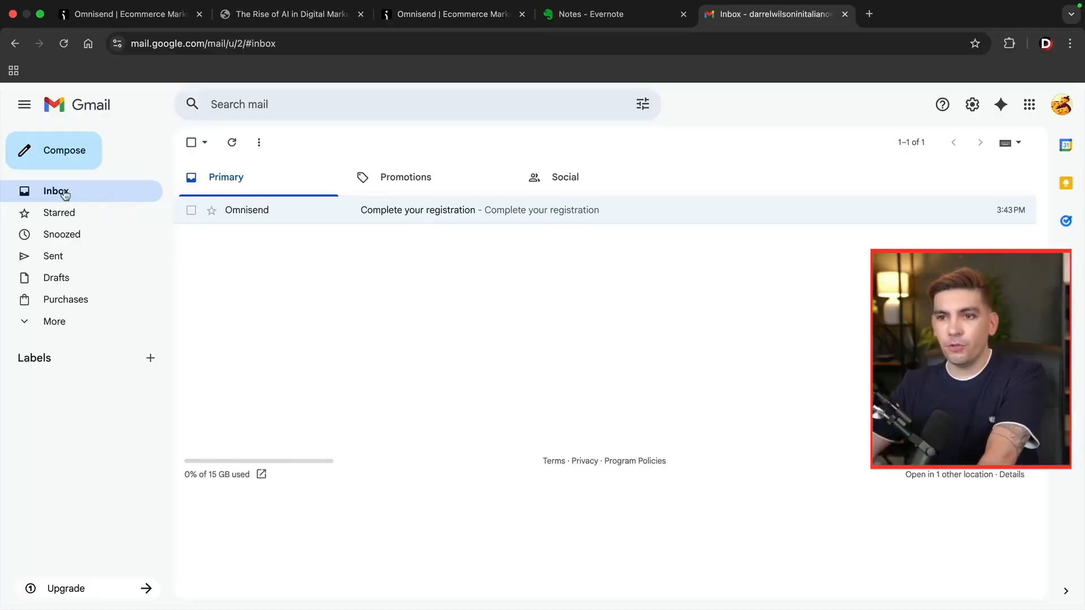
Open the Black Friday test email in Gmail's Promotions tab and follow its Shop now link.
left_click(421, 180)
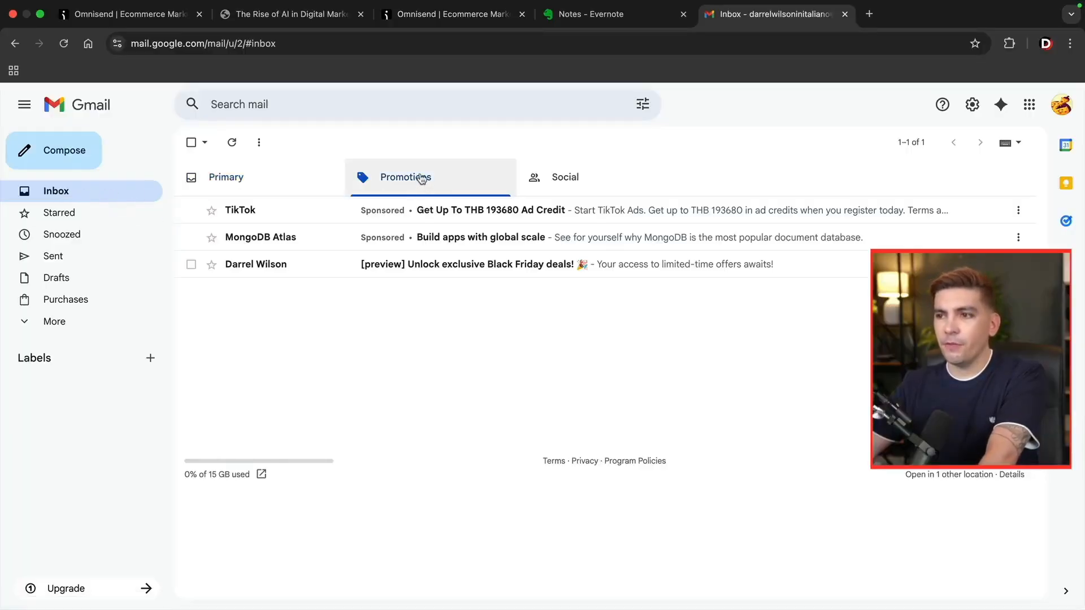
left_click(453, 273)
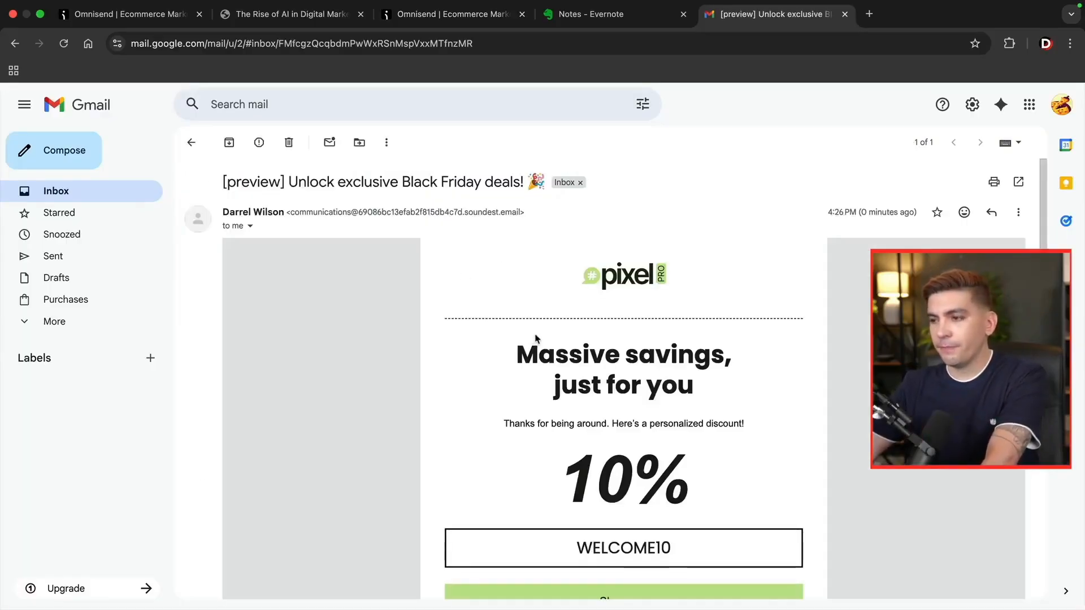
scroll(536, 337, "down", 3)
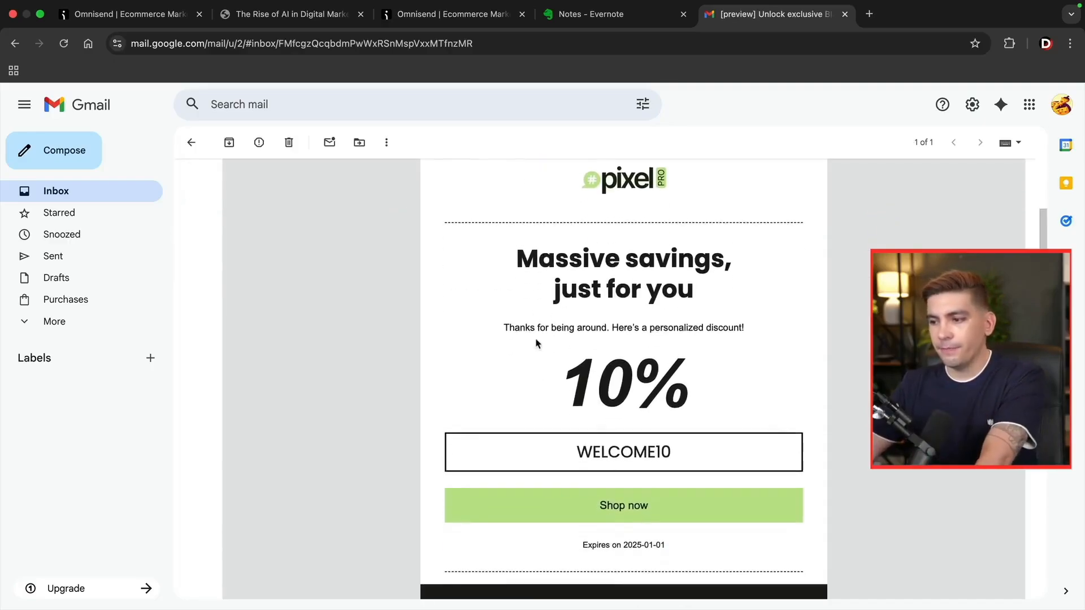
left_click(621, 505)
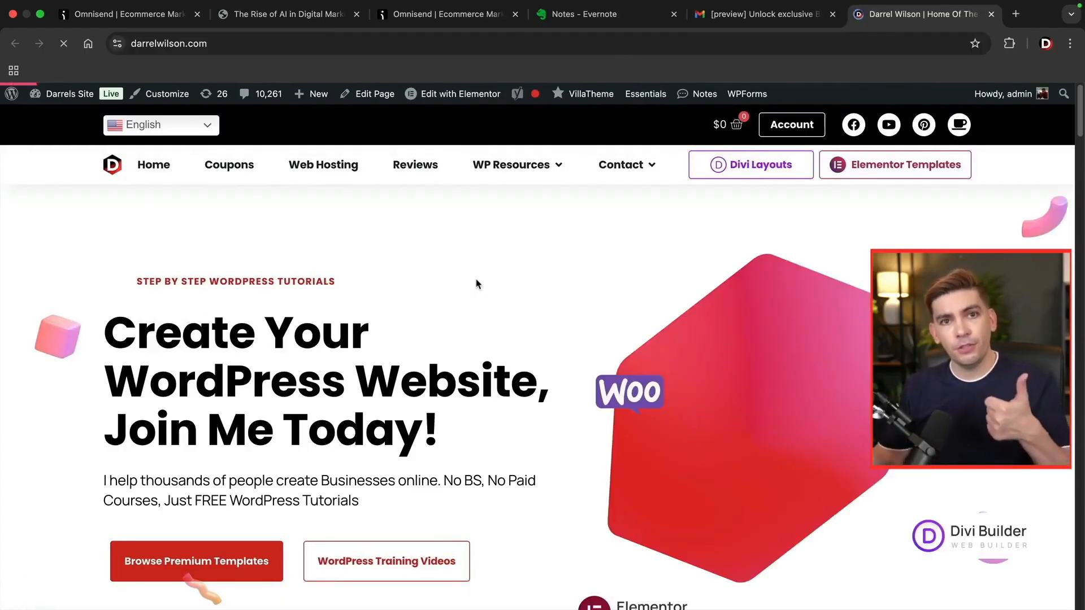
Review the Elementor campaign with the campaign booster enabled and send it now.
left_click(453, 22)
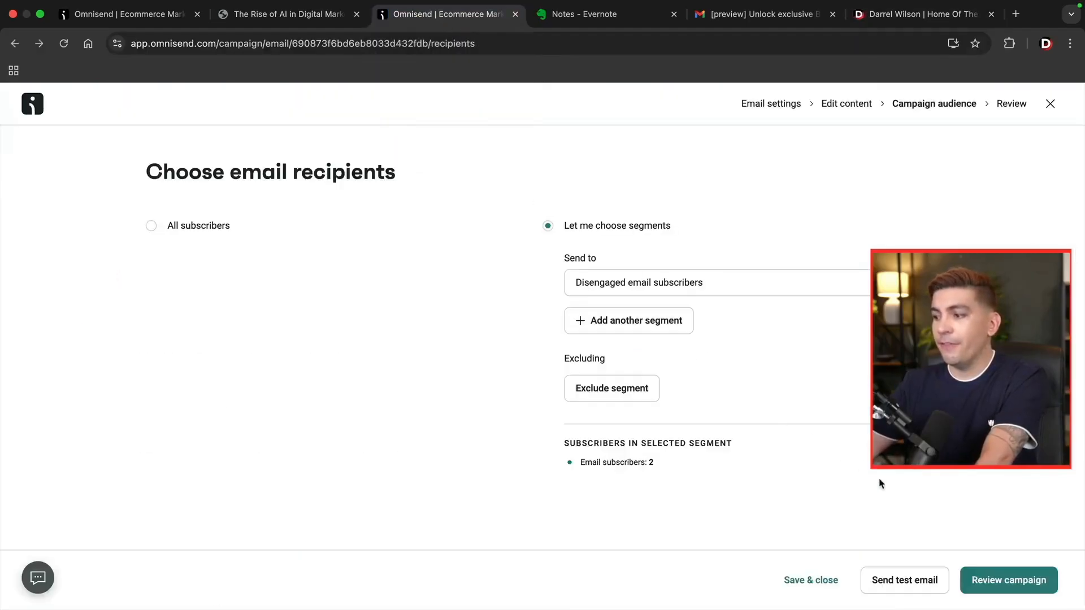
left_click(980, 585)
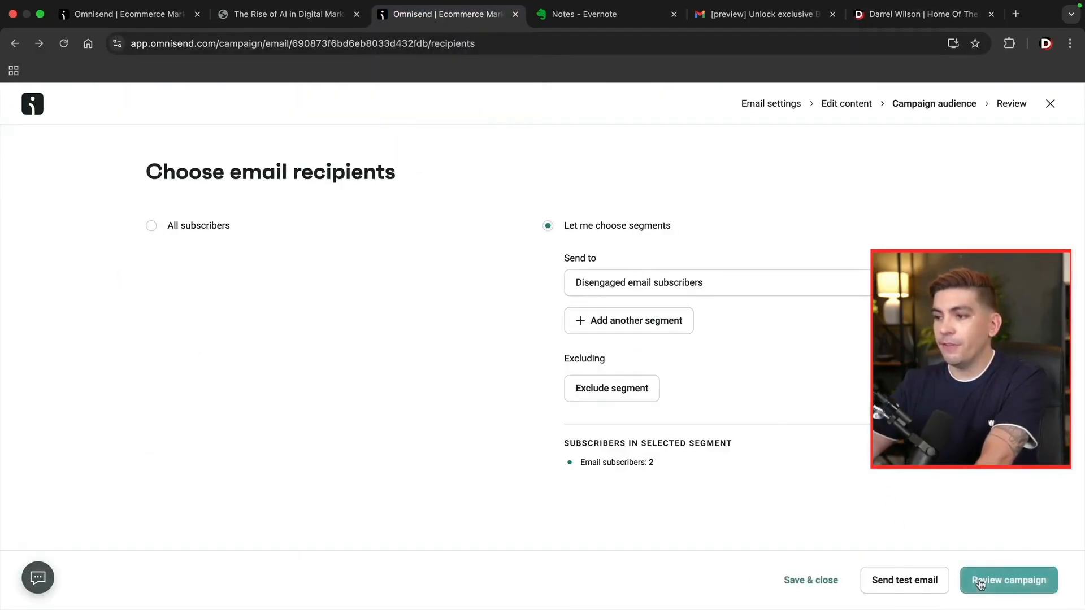
scroll(789, 465, "down", 2)
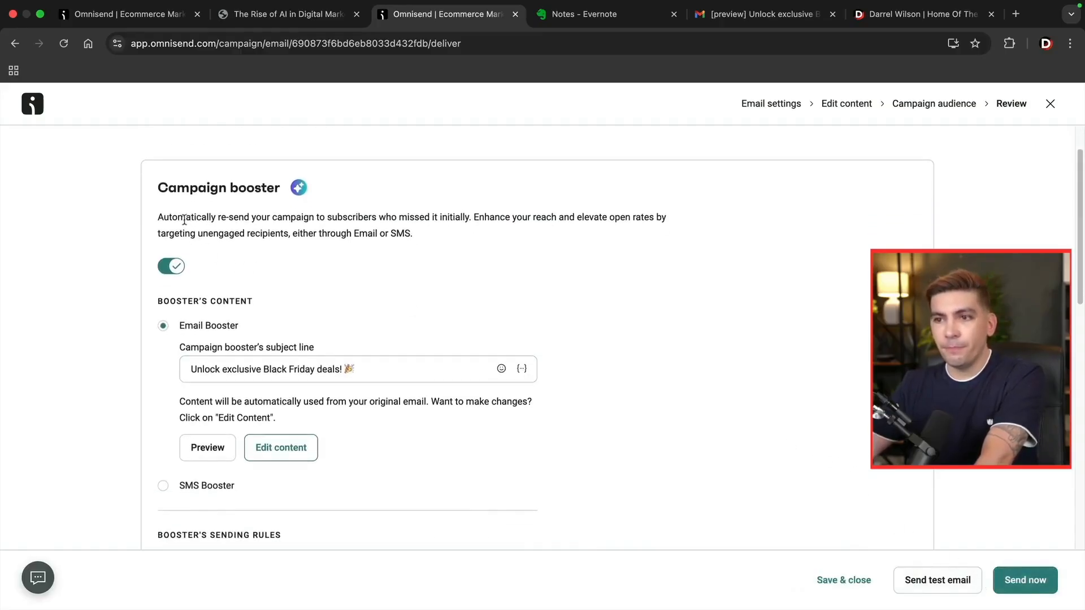
left_click_drag(187, 219, 459, 219)
left_click(173, 271)
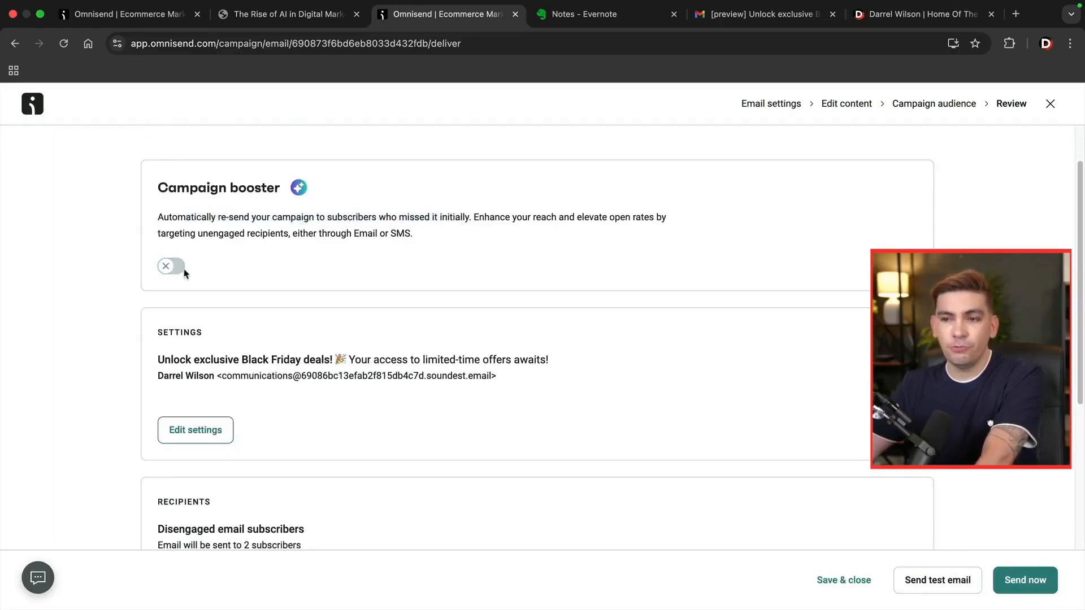
left_click(173, 272)
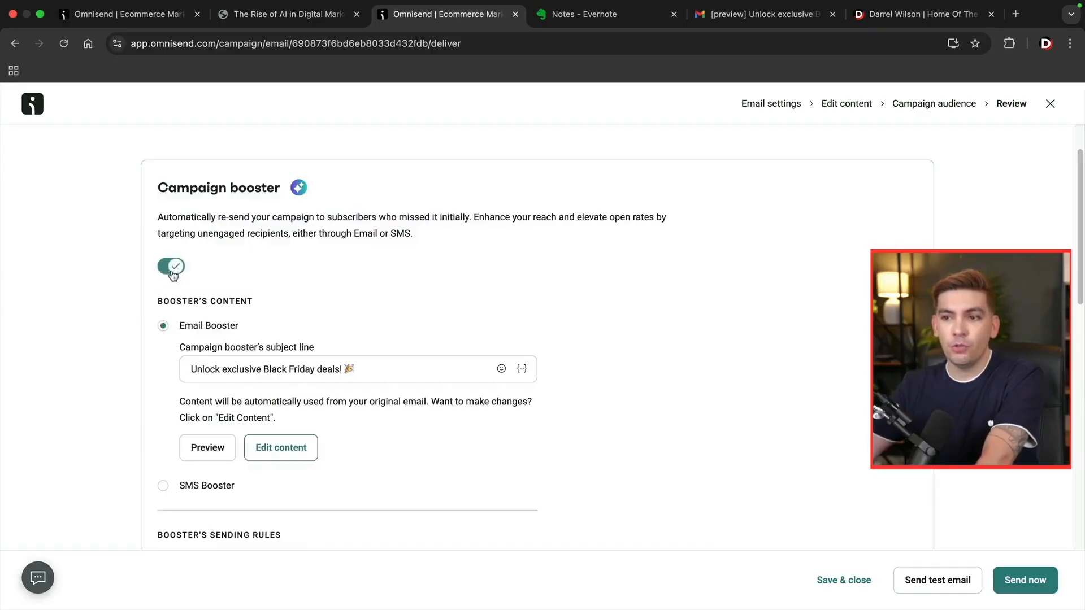
scroll(265, 310, "down", 5)
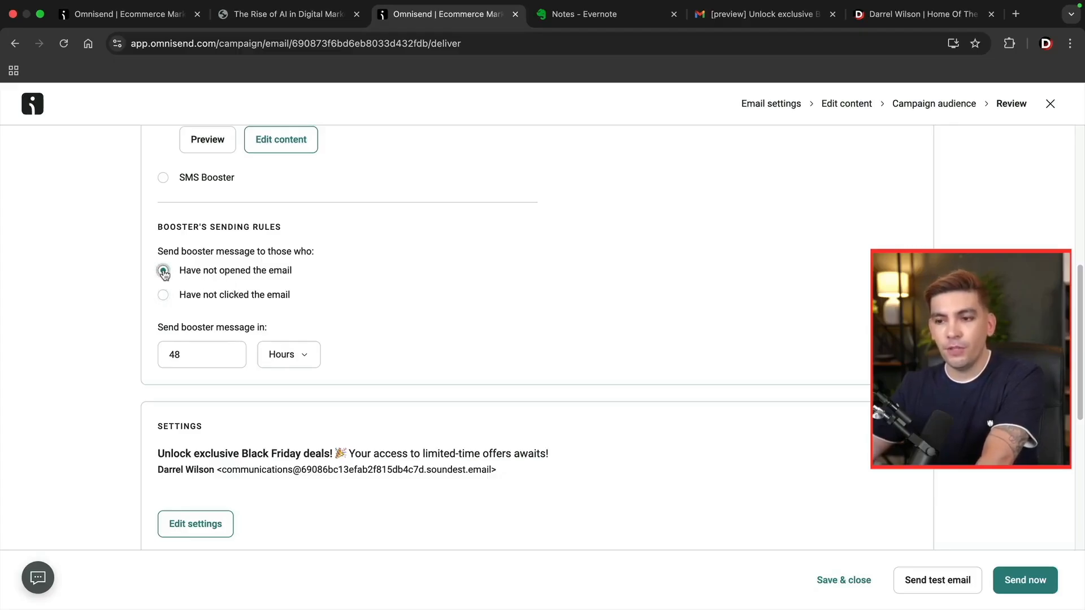
scroll(298, 346, "down", 4)
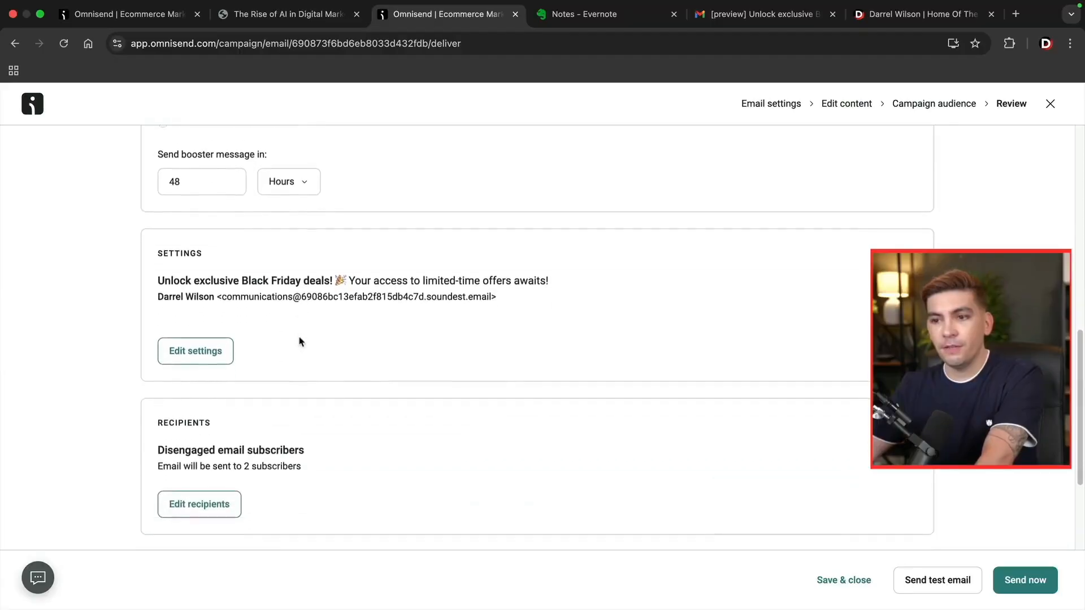
scroll(315, 360, "down", 2)
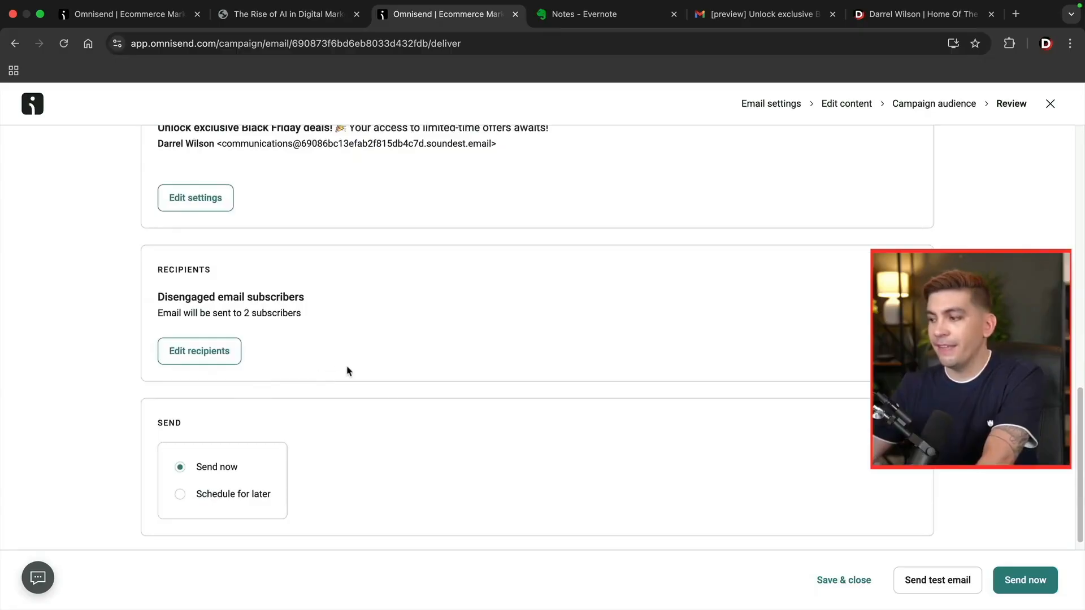
left_click(1004, 587)
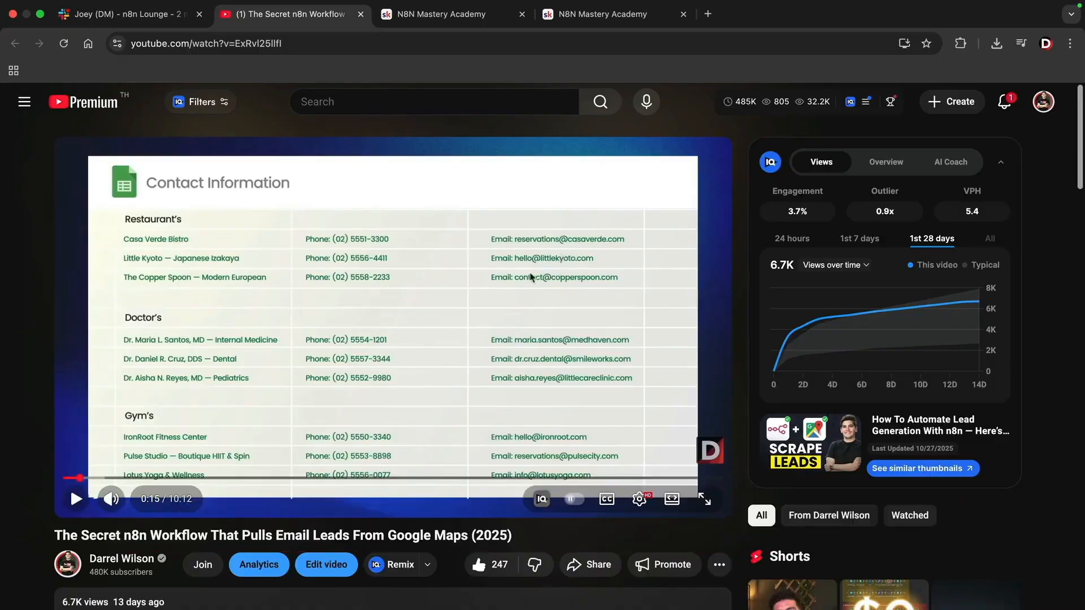
Scroll to the video description, then switch to the N8N Mastery Academy tab.
scroll(378, 332, "down", 1)
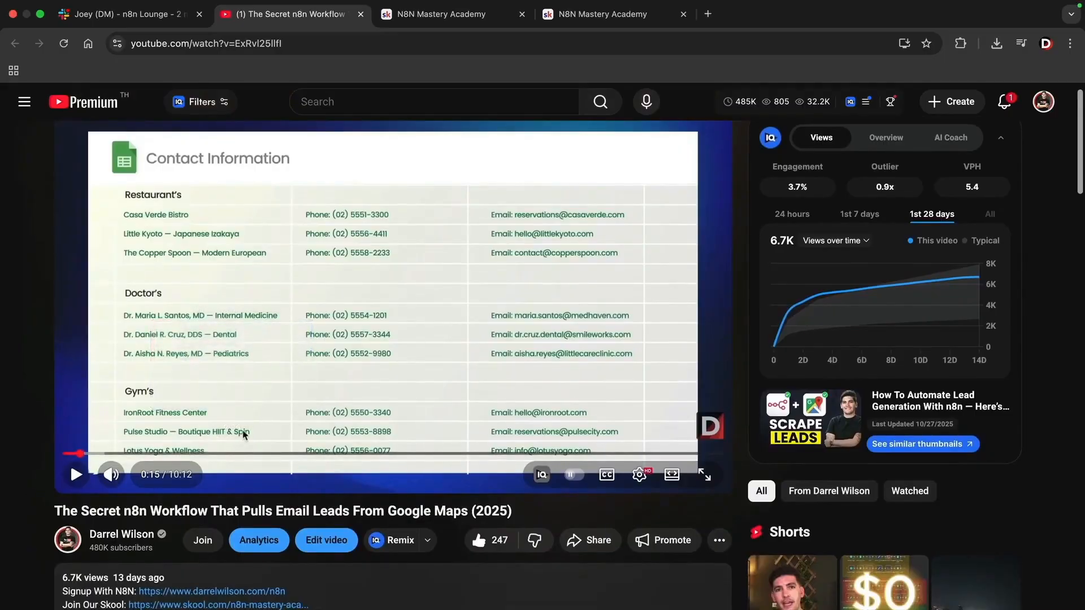
left_click(435, 16)
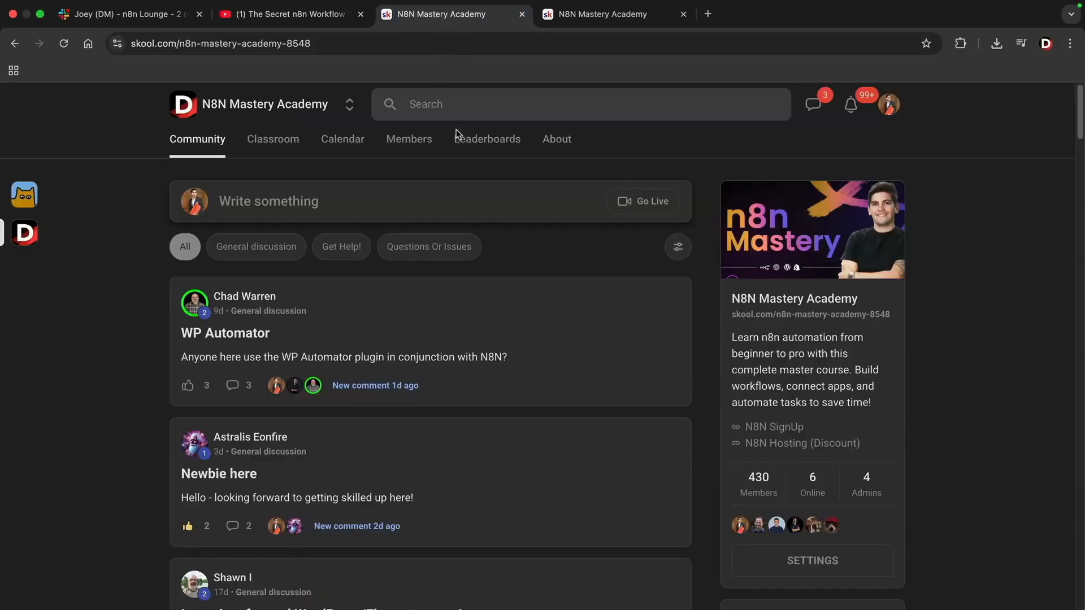
Open the Practical Automations course from the Classroom to its Google Maps Lead Scrapper lesson.
left_click(289, 145)
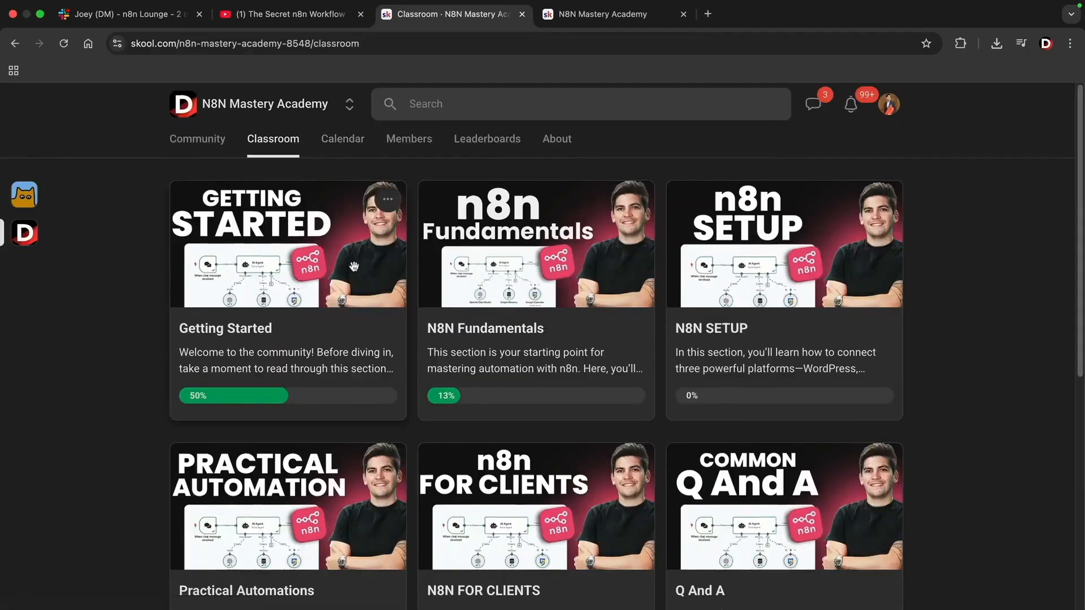
scroll(294, 271, "down", 3)
left_click(256, 353)
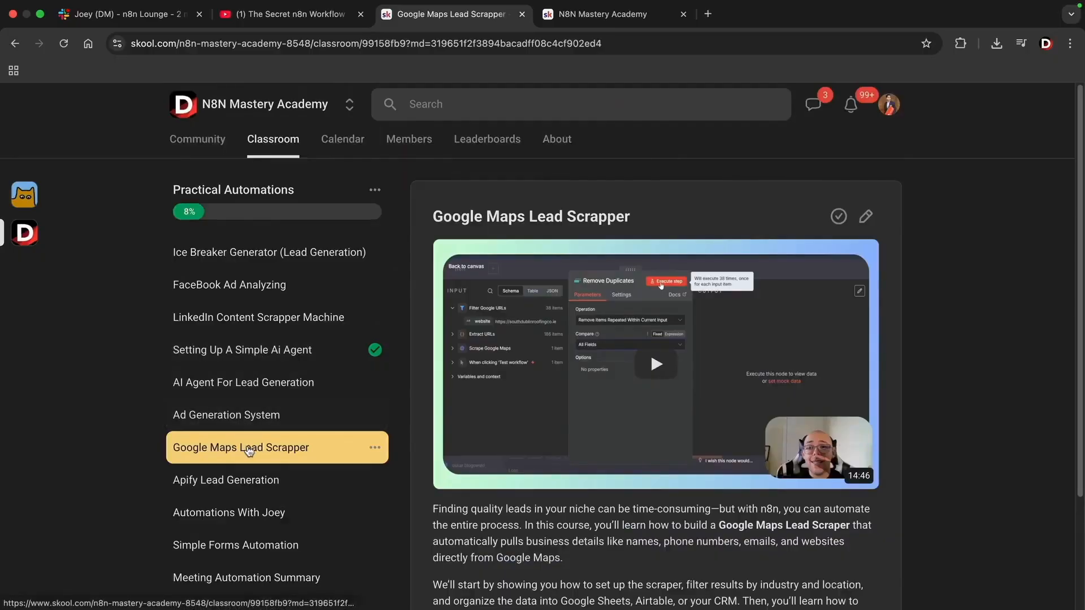
scroll(566, 426, "down", 3)
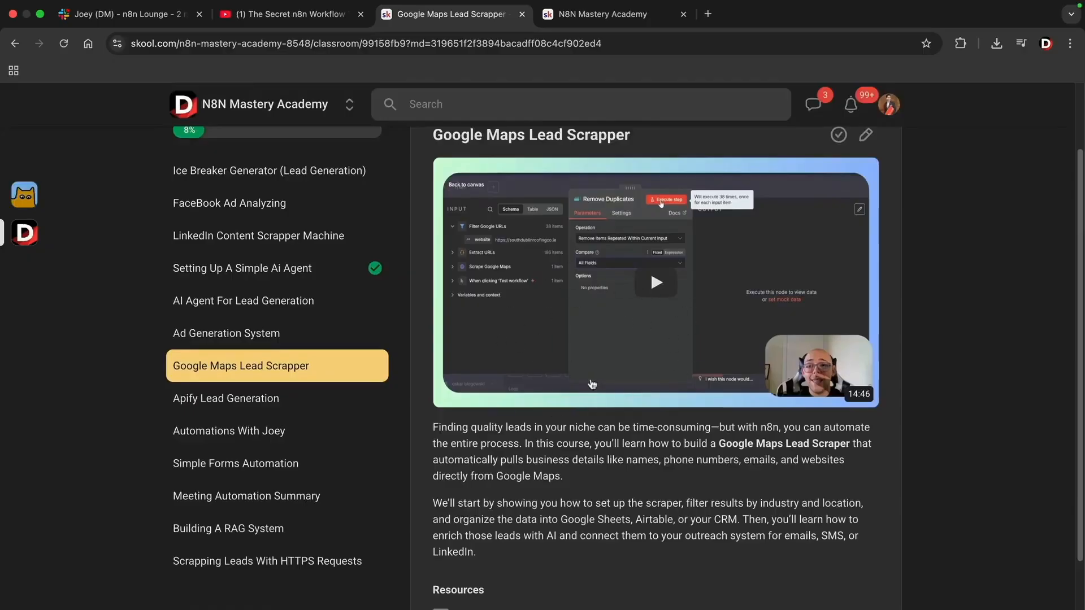
scroll(635, 326, "up", 1)
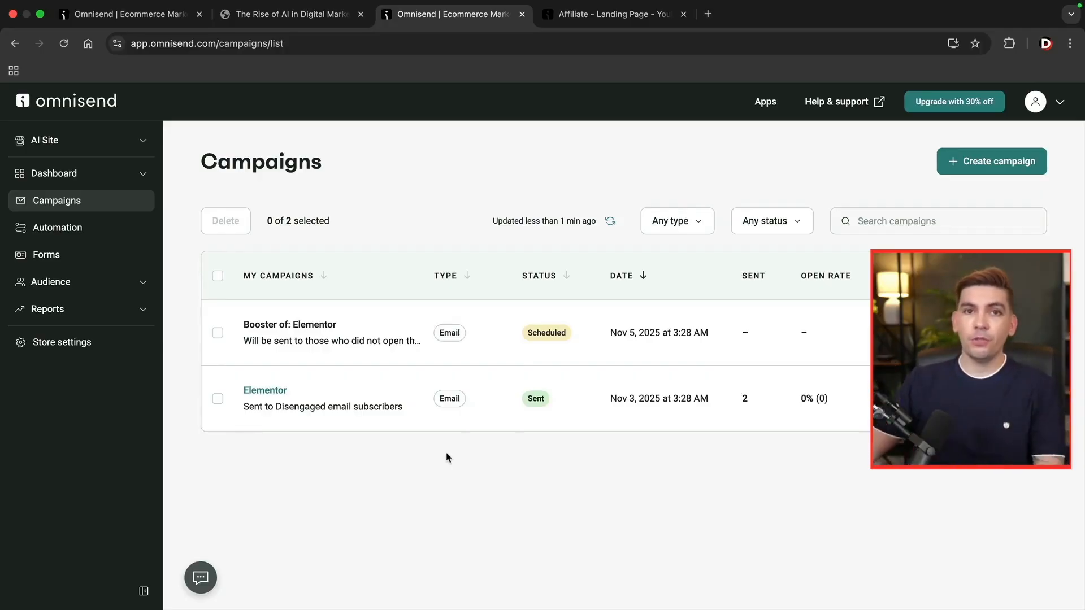
Switch to the Omnisend affiliate landing page tab.
left_click(585, 17)
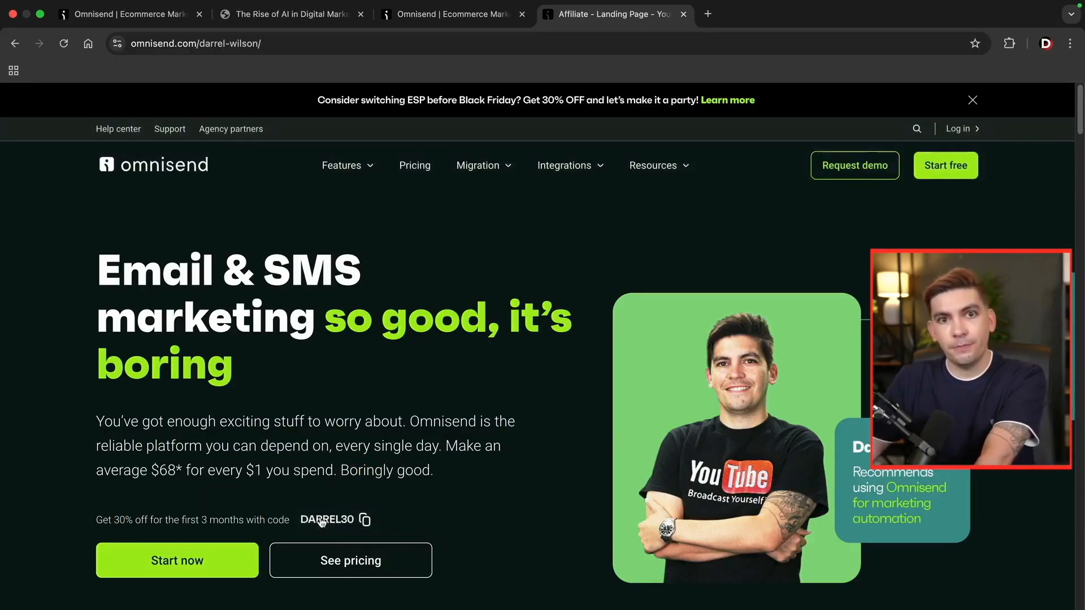
On the pricing page, choose a 501 - 1,000 contact list size, showing Standard at $14/month.
left_click(417, 168)
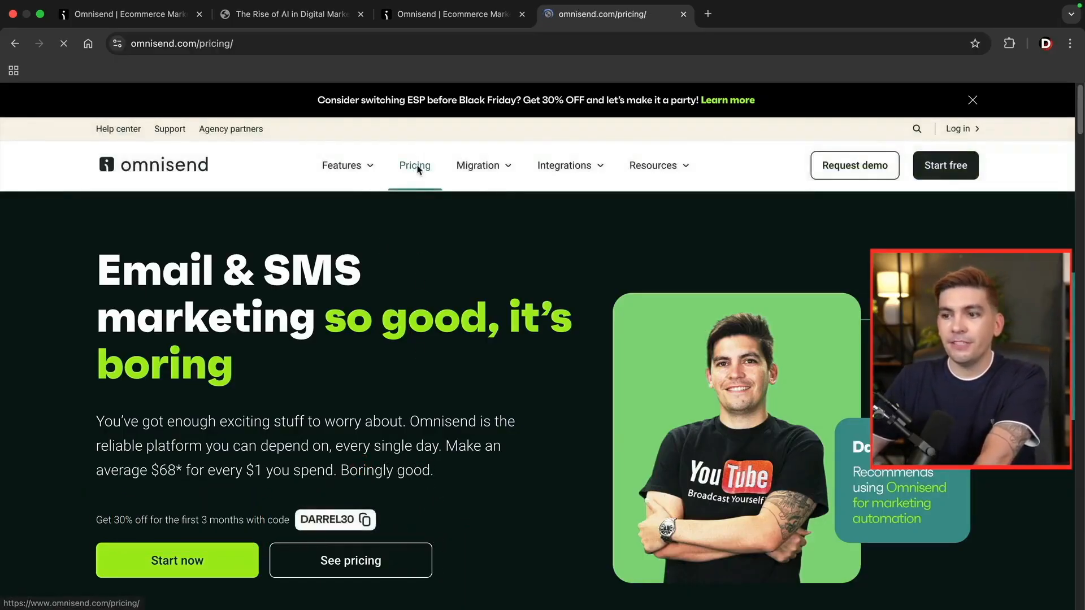
scroll(748, 355, "down", 5)
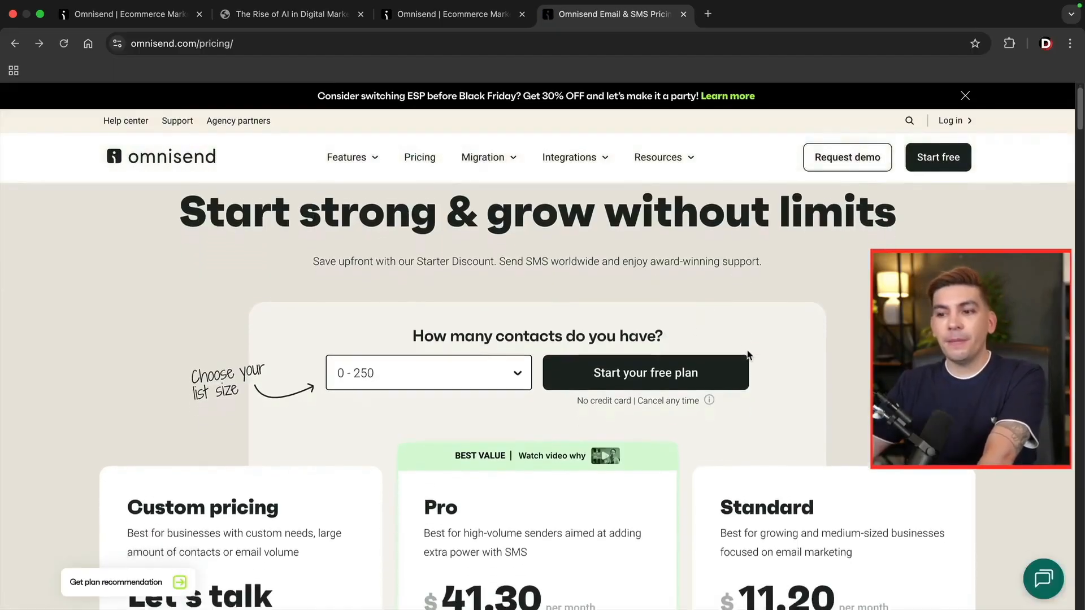
scroll(751, 350, "down", 1)
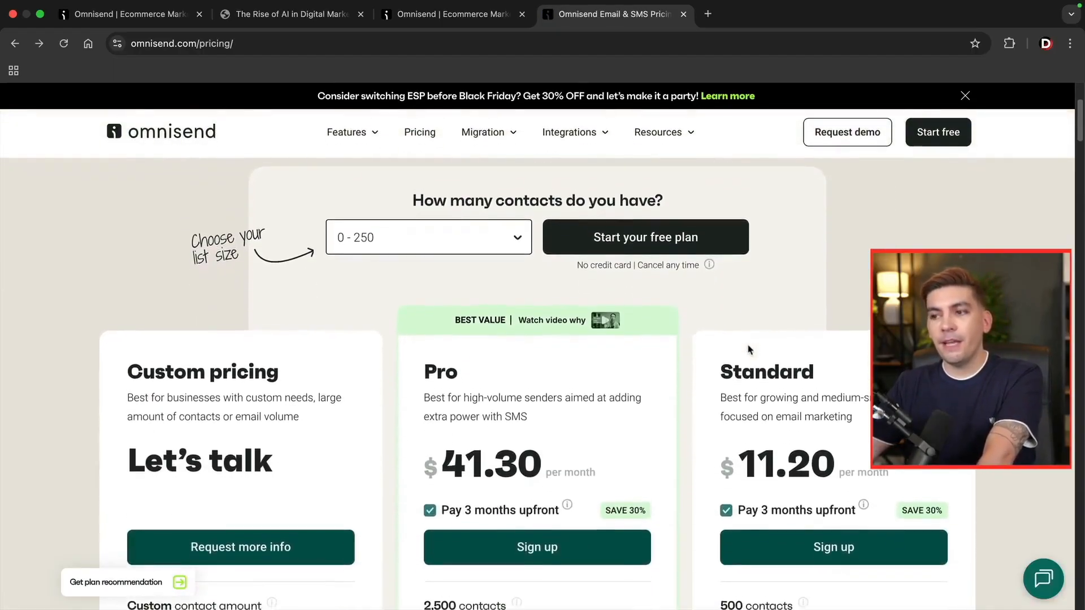
scroll(730, 336, "down", 1)
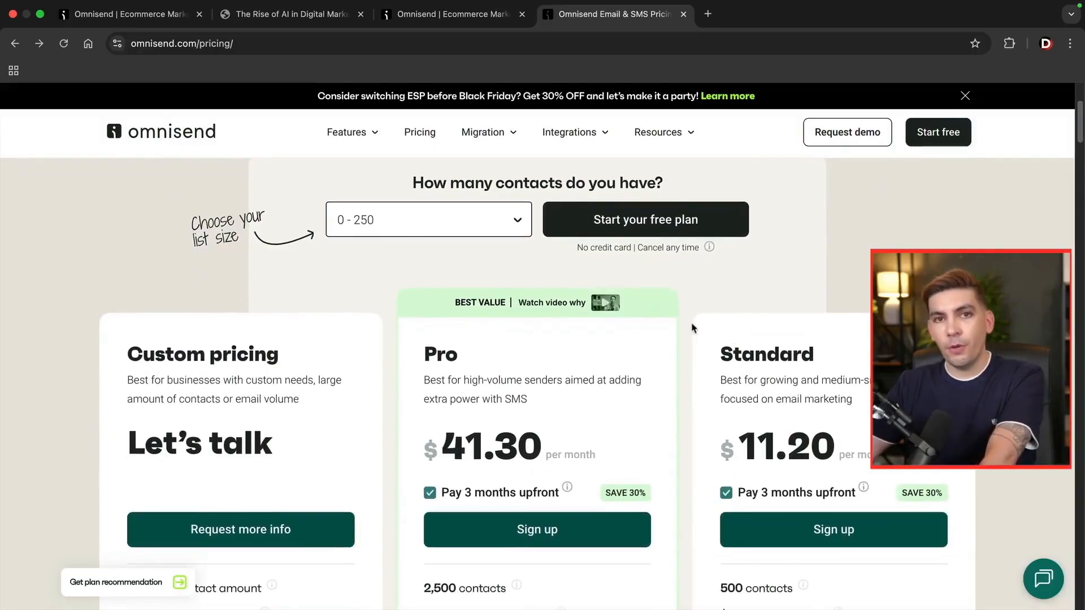
scroll(701, 328, "down", 1)
scroll(707, 333, "down", 1)
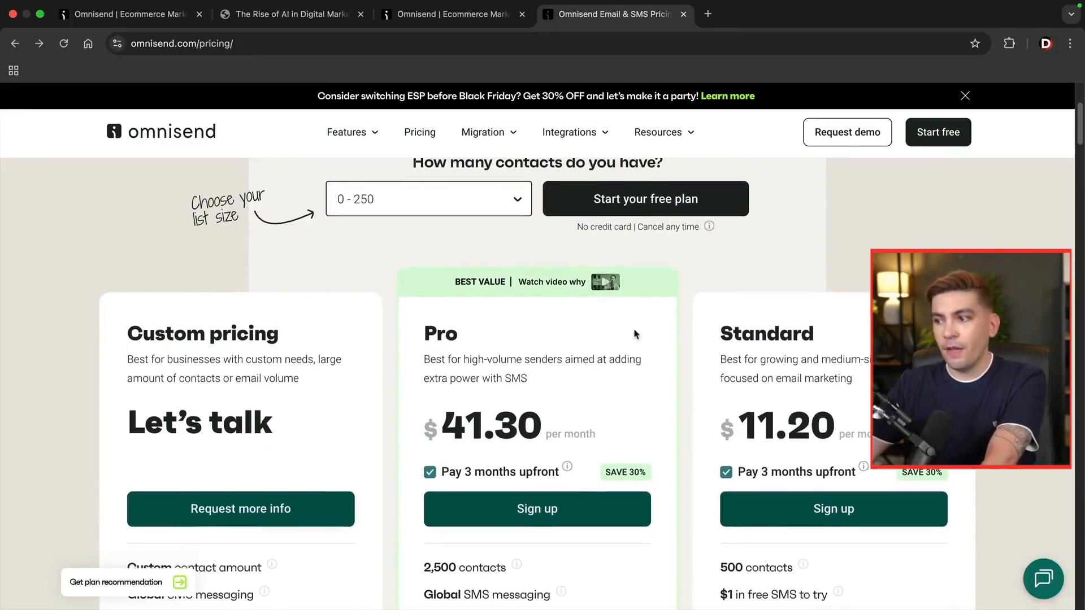
scroll(713, 403, "down", 1)
left_click_drag(741, 415, 834, 413)
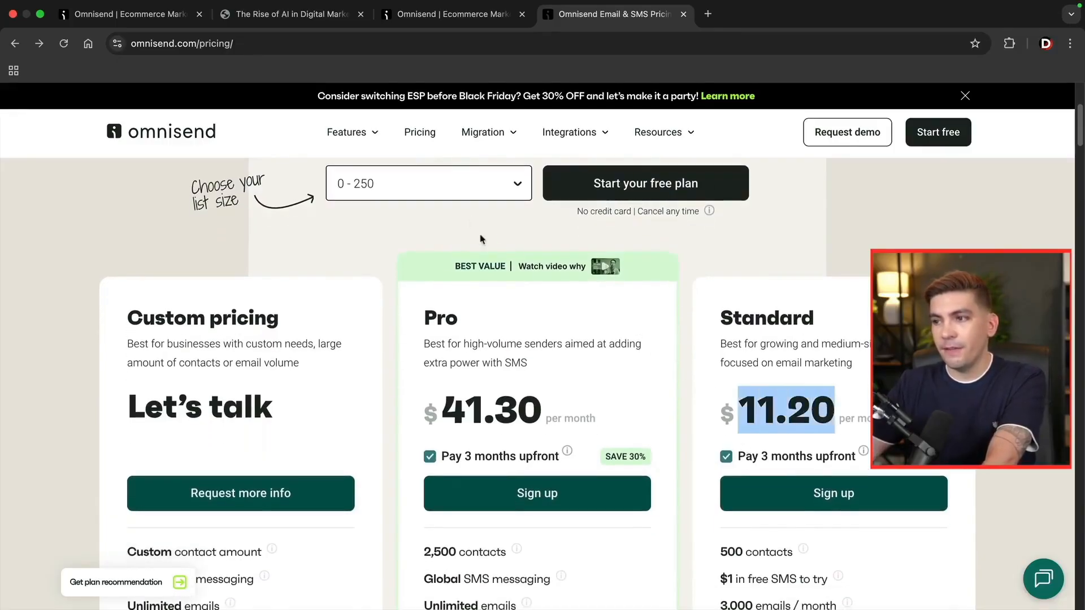
left_click(452, 191)
left_click(412, 251)
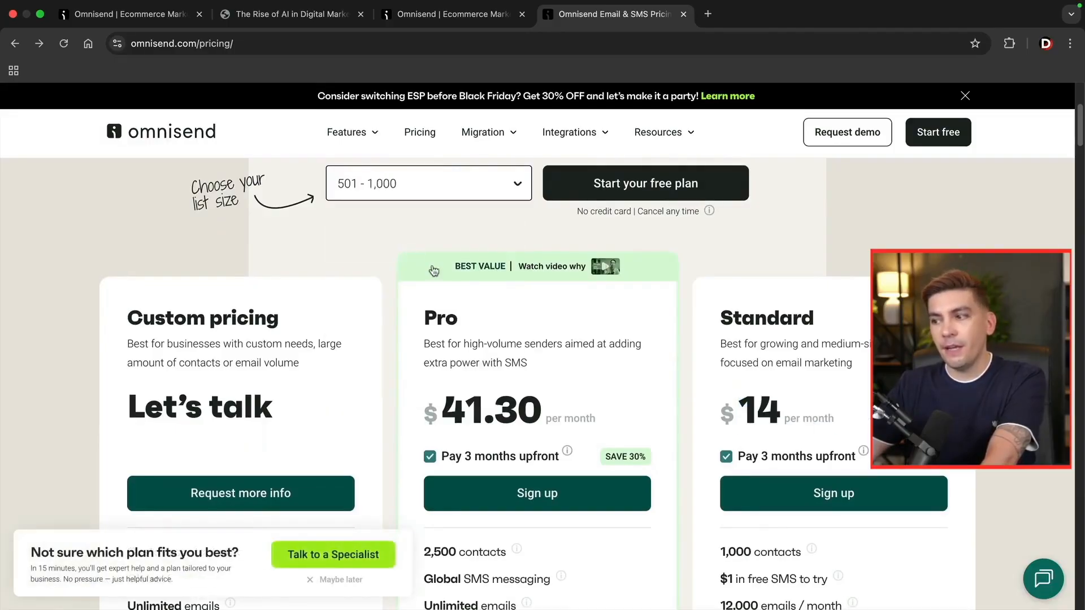
left_click_drag(705, 396, 867, 420)
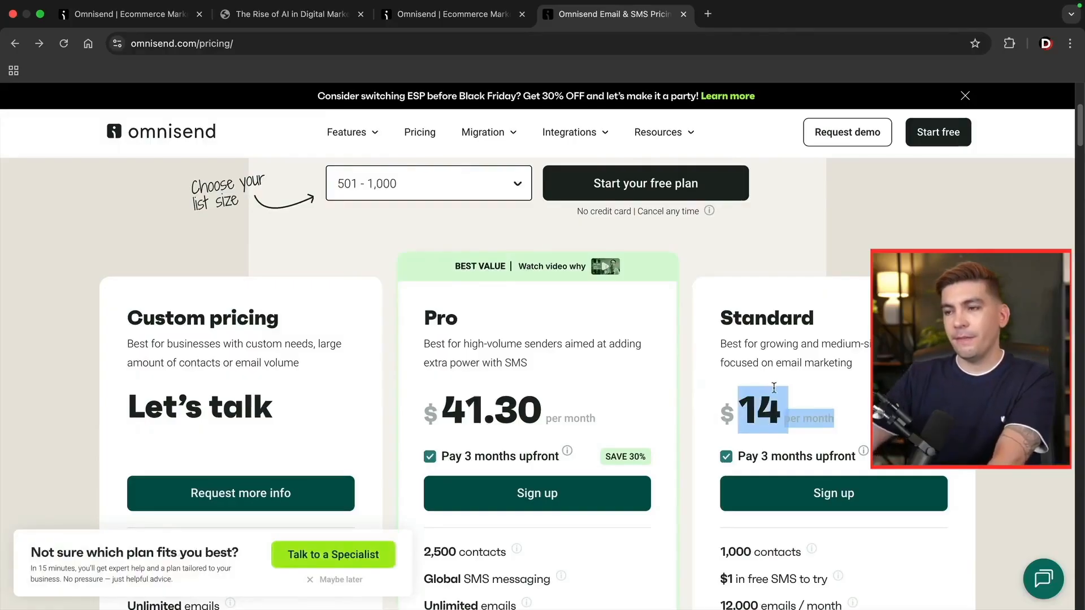